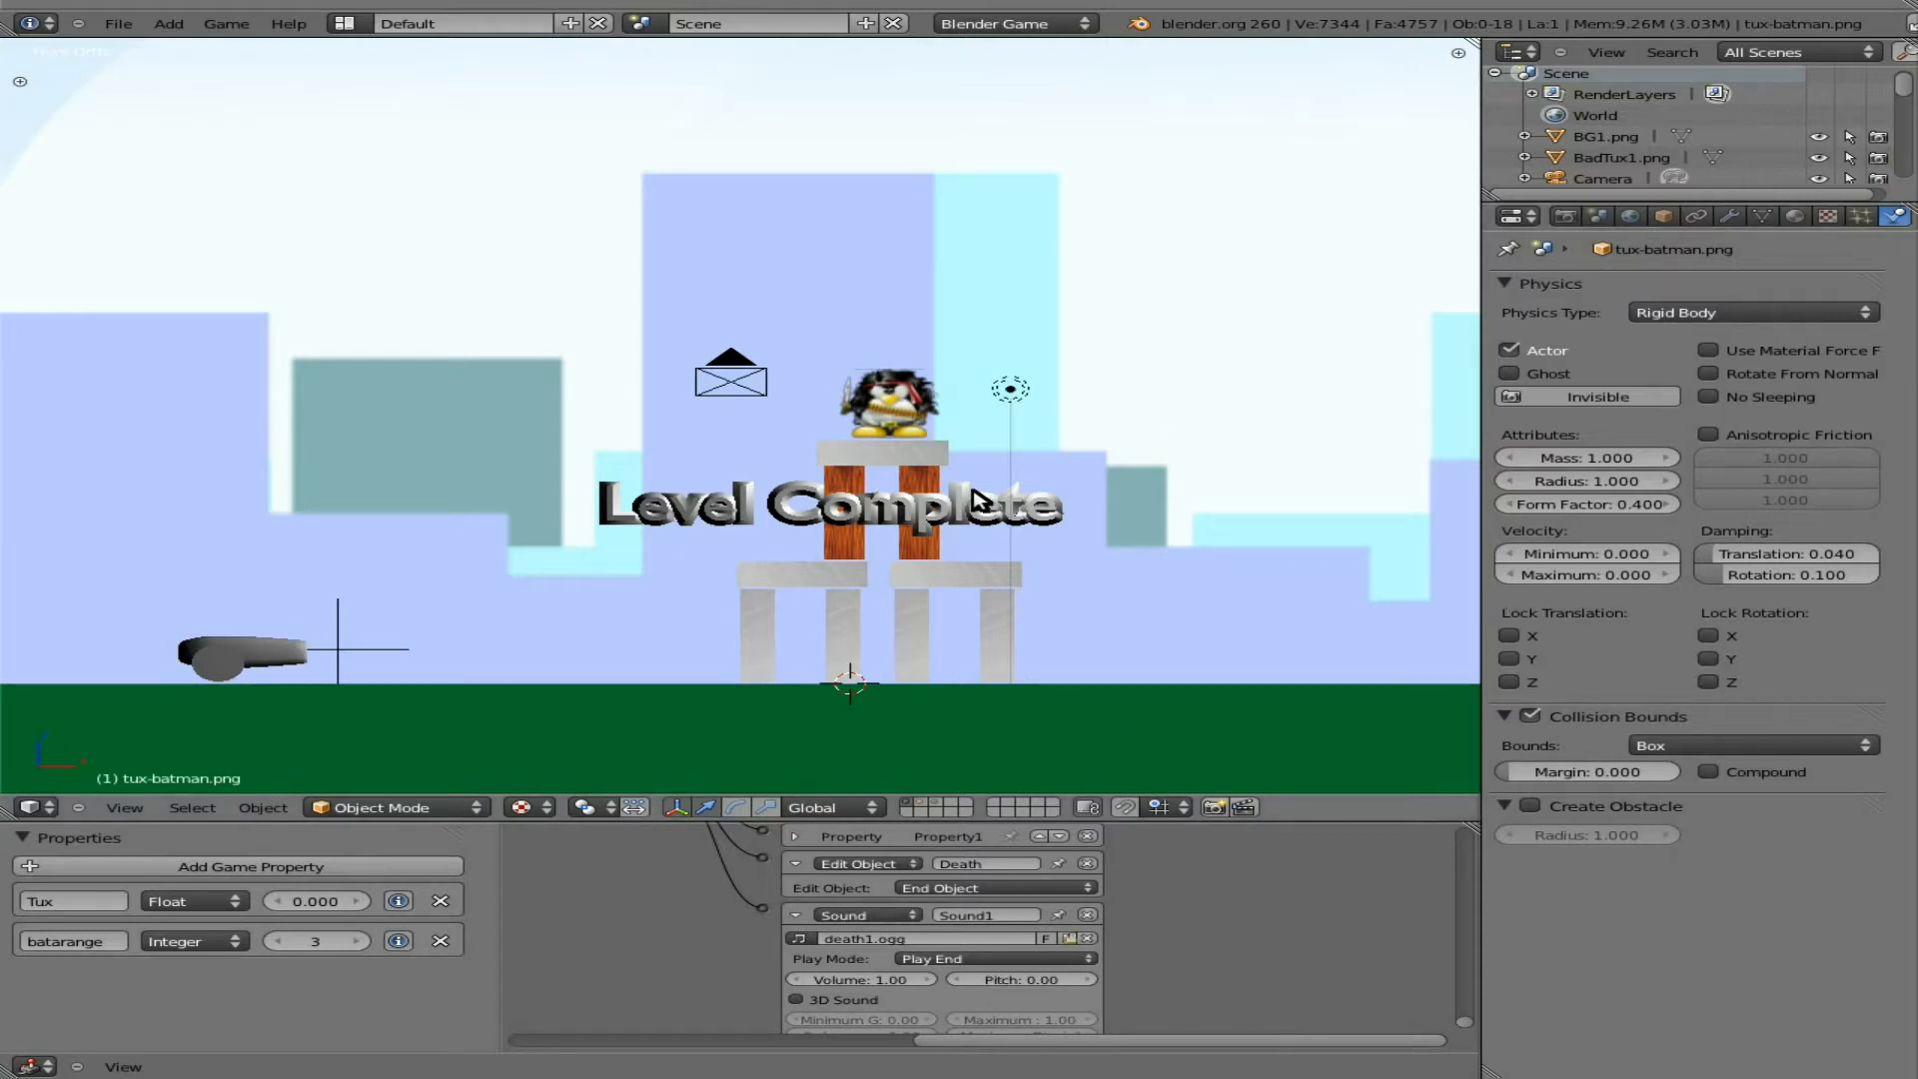
Step: Select the whole block tower with its penguin in wireframe and move it about 9 units along X, away from the cannon
{"action": "key", "text": "Escape"}
{"action": "key", "text": "z"}
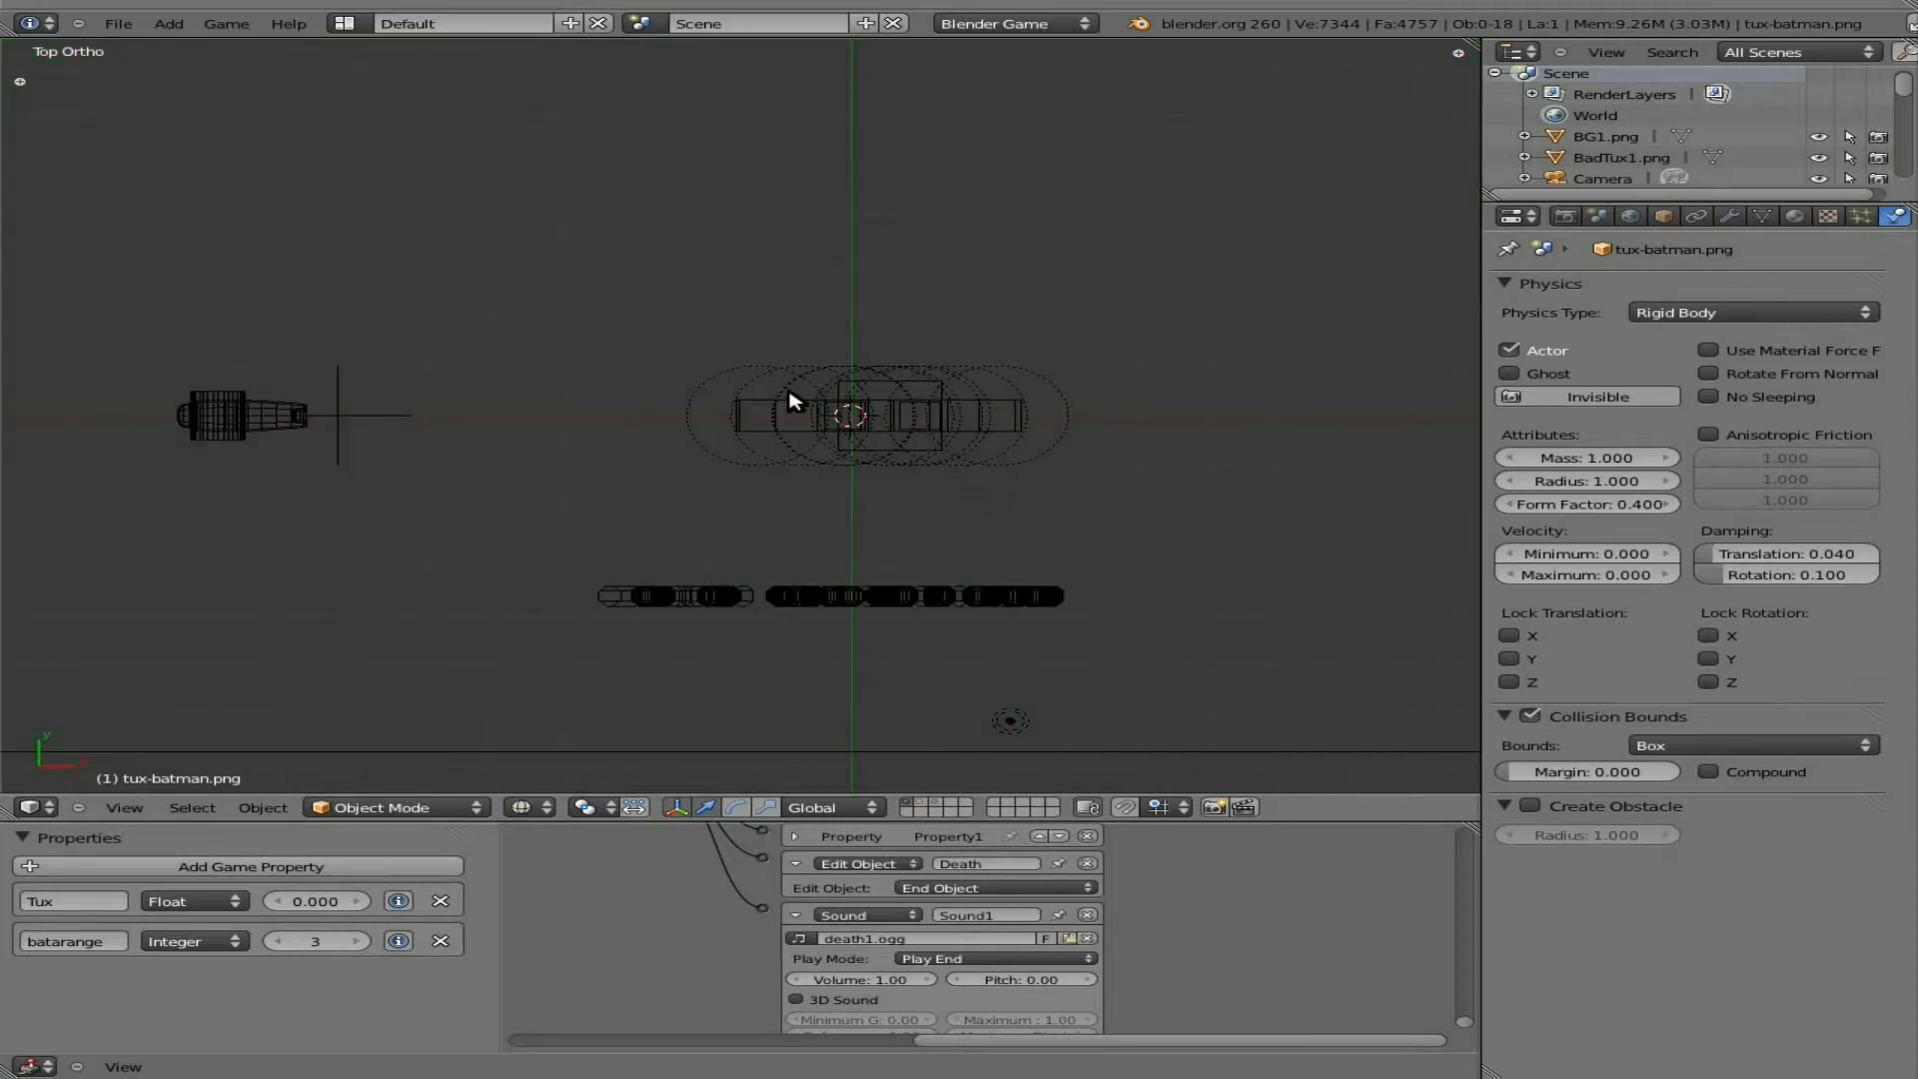
{"action": "key", "text": "b"}
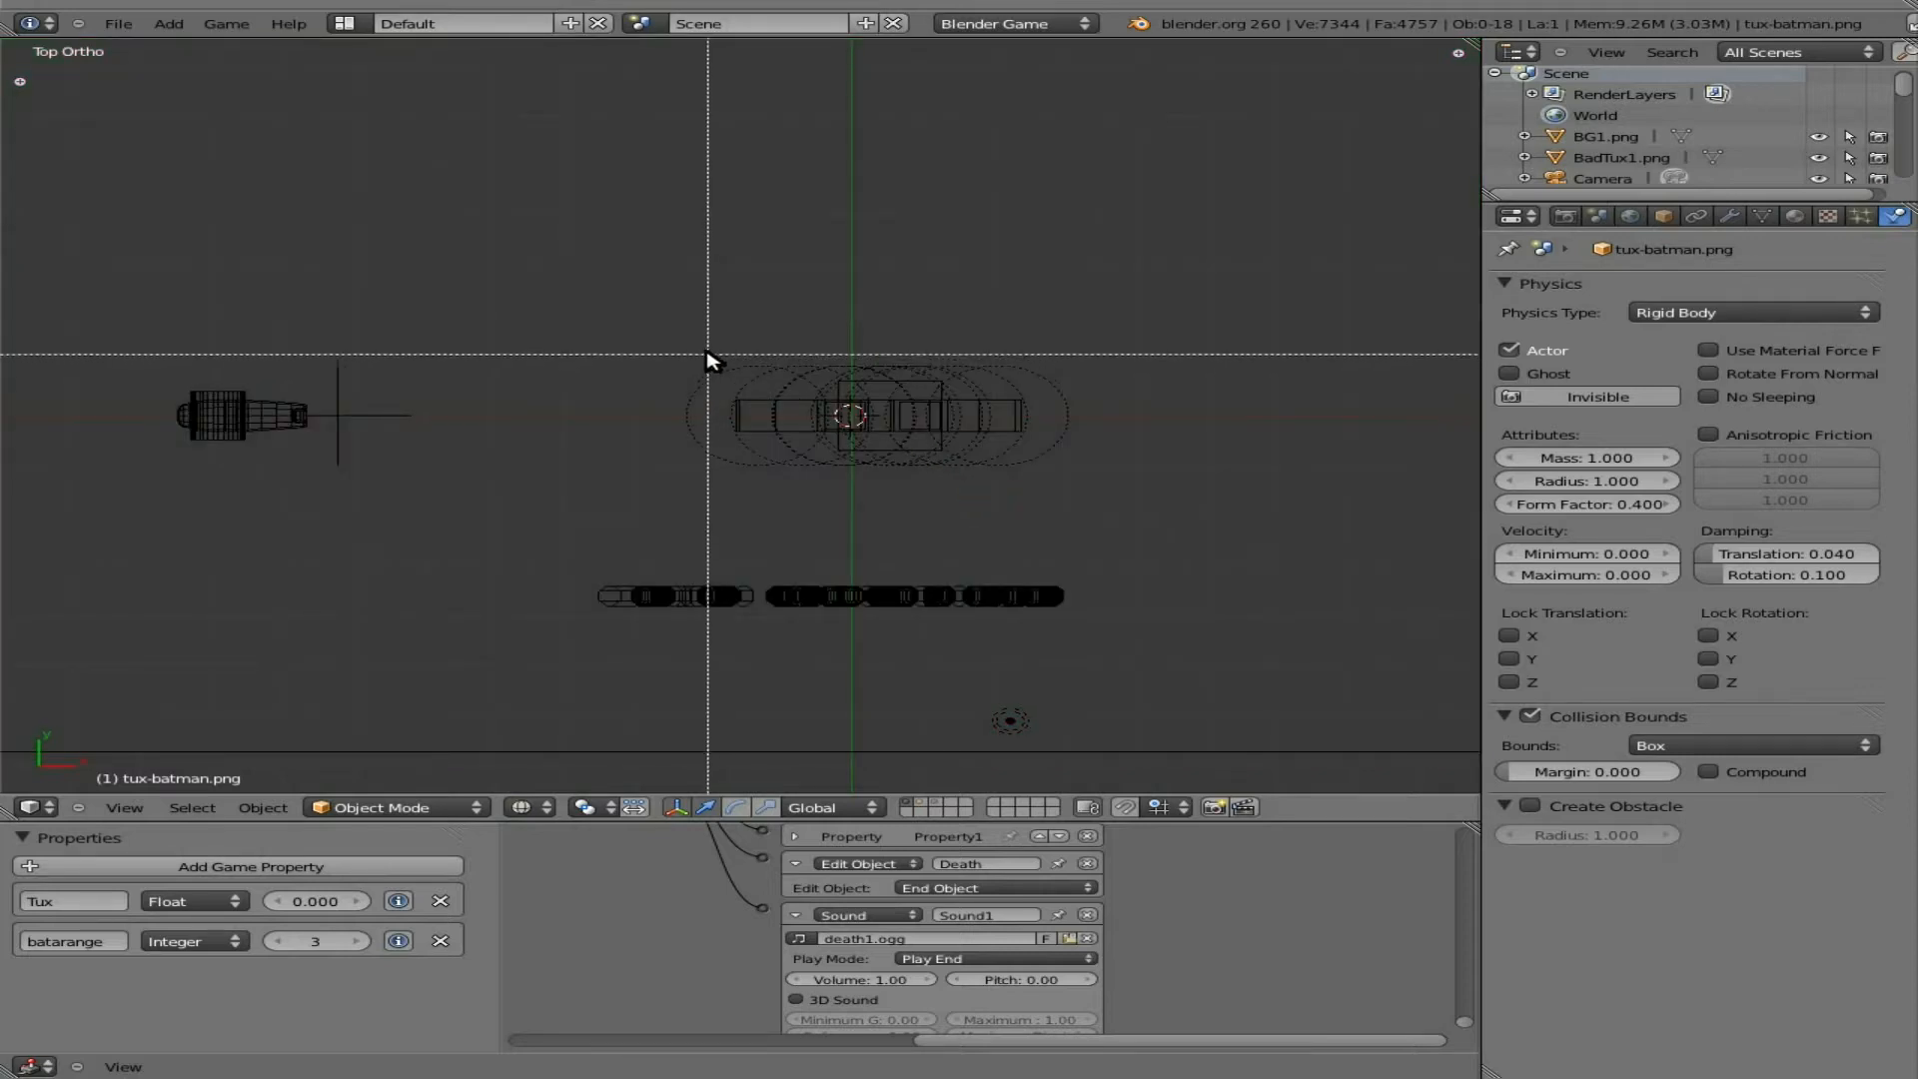
{"action": "left_click_drag", "start_coordinate": [706, 360], "coordinate": [1121, 463]}
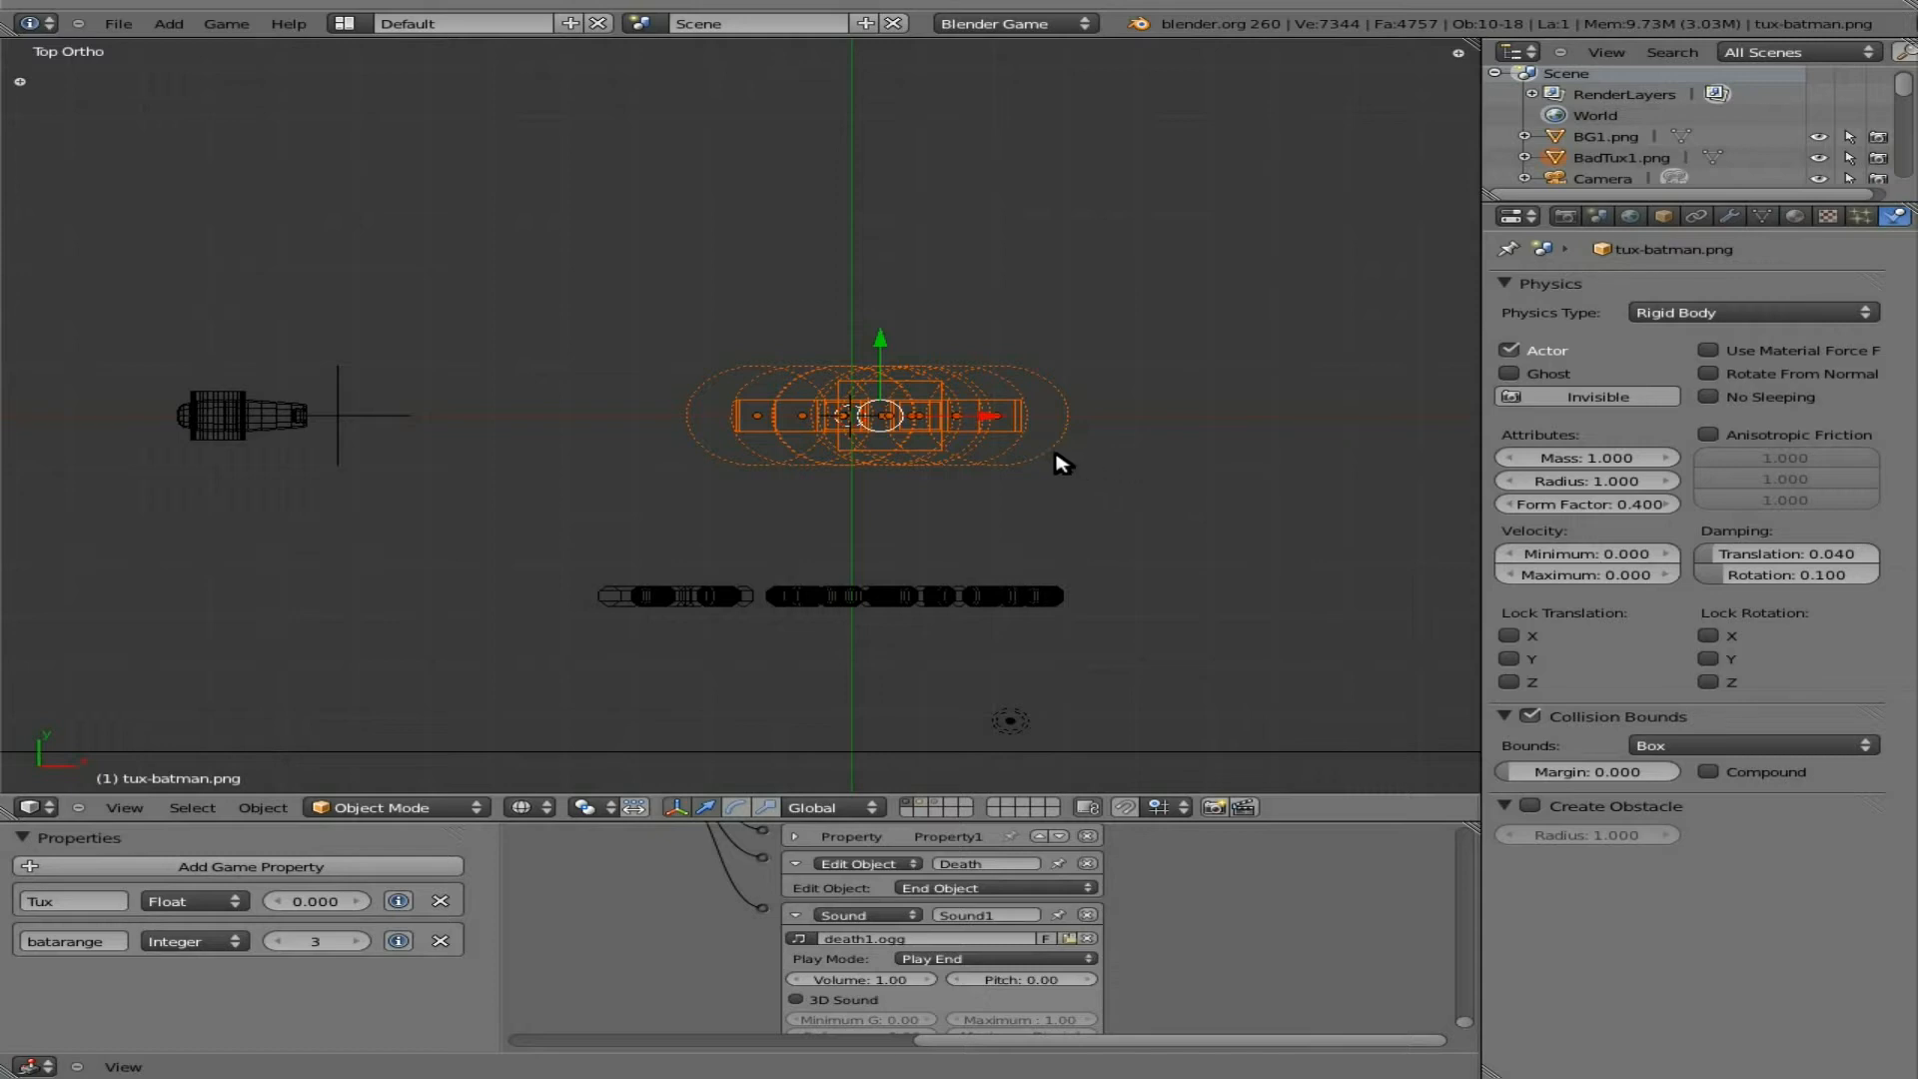
{"action": "key", "text": "KP_1"}
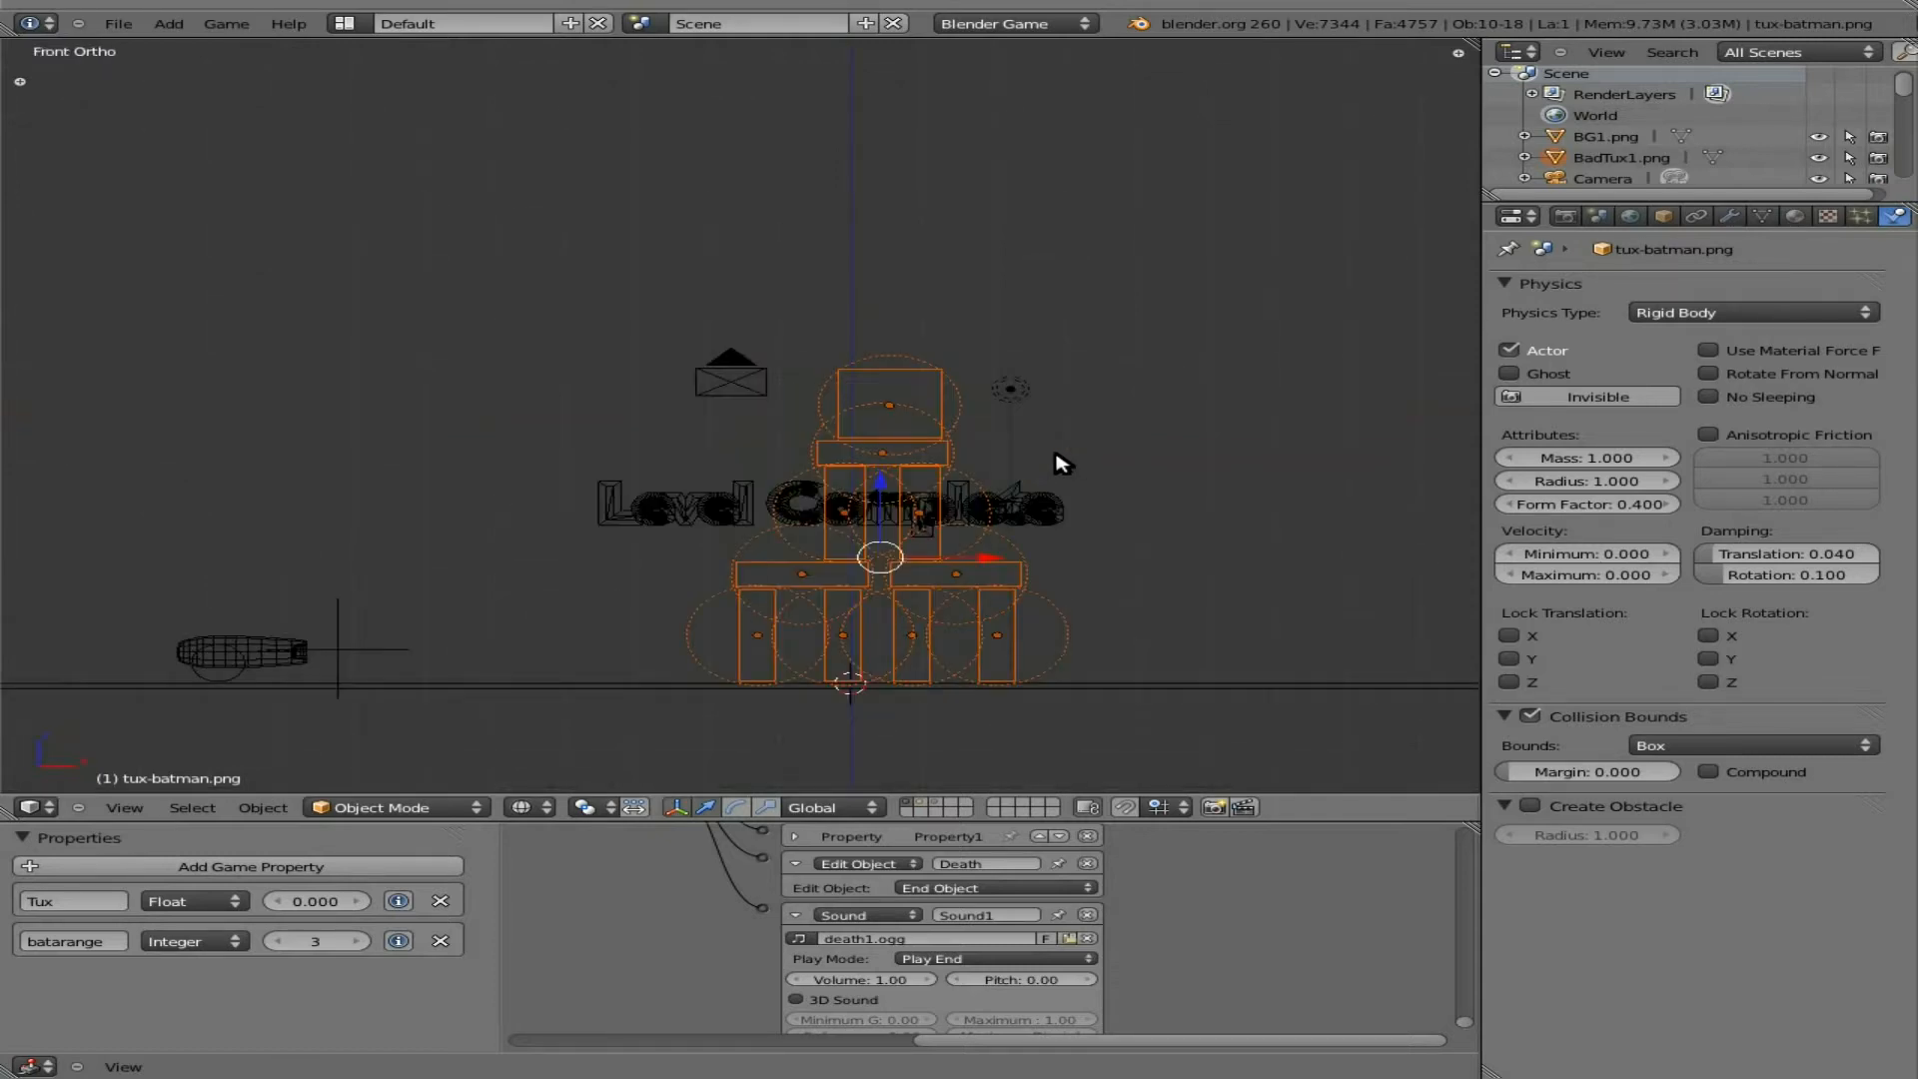
{"action": "scroll", "coordinate": [1061, 462], "scroll_direction": "down", "scroll_amount": 4}
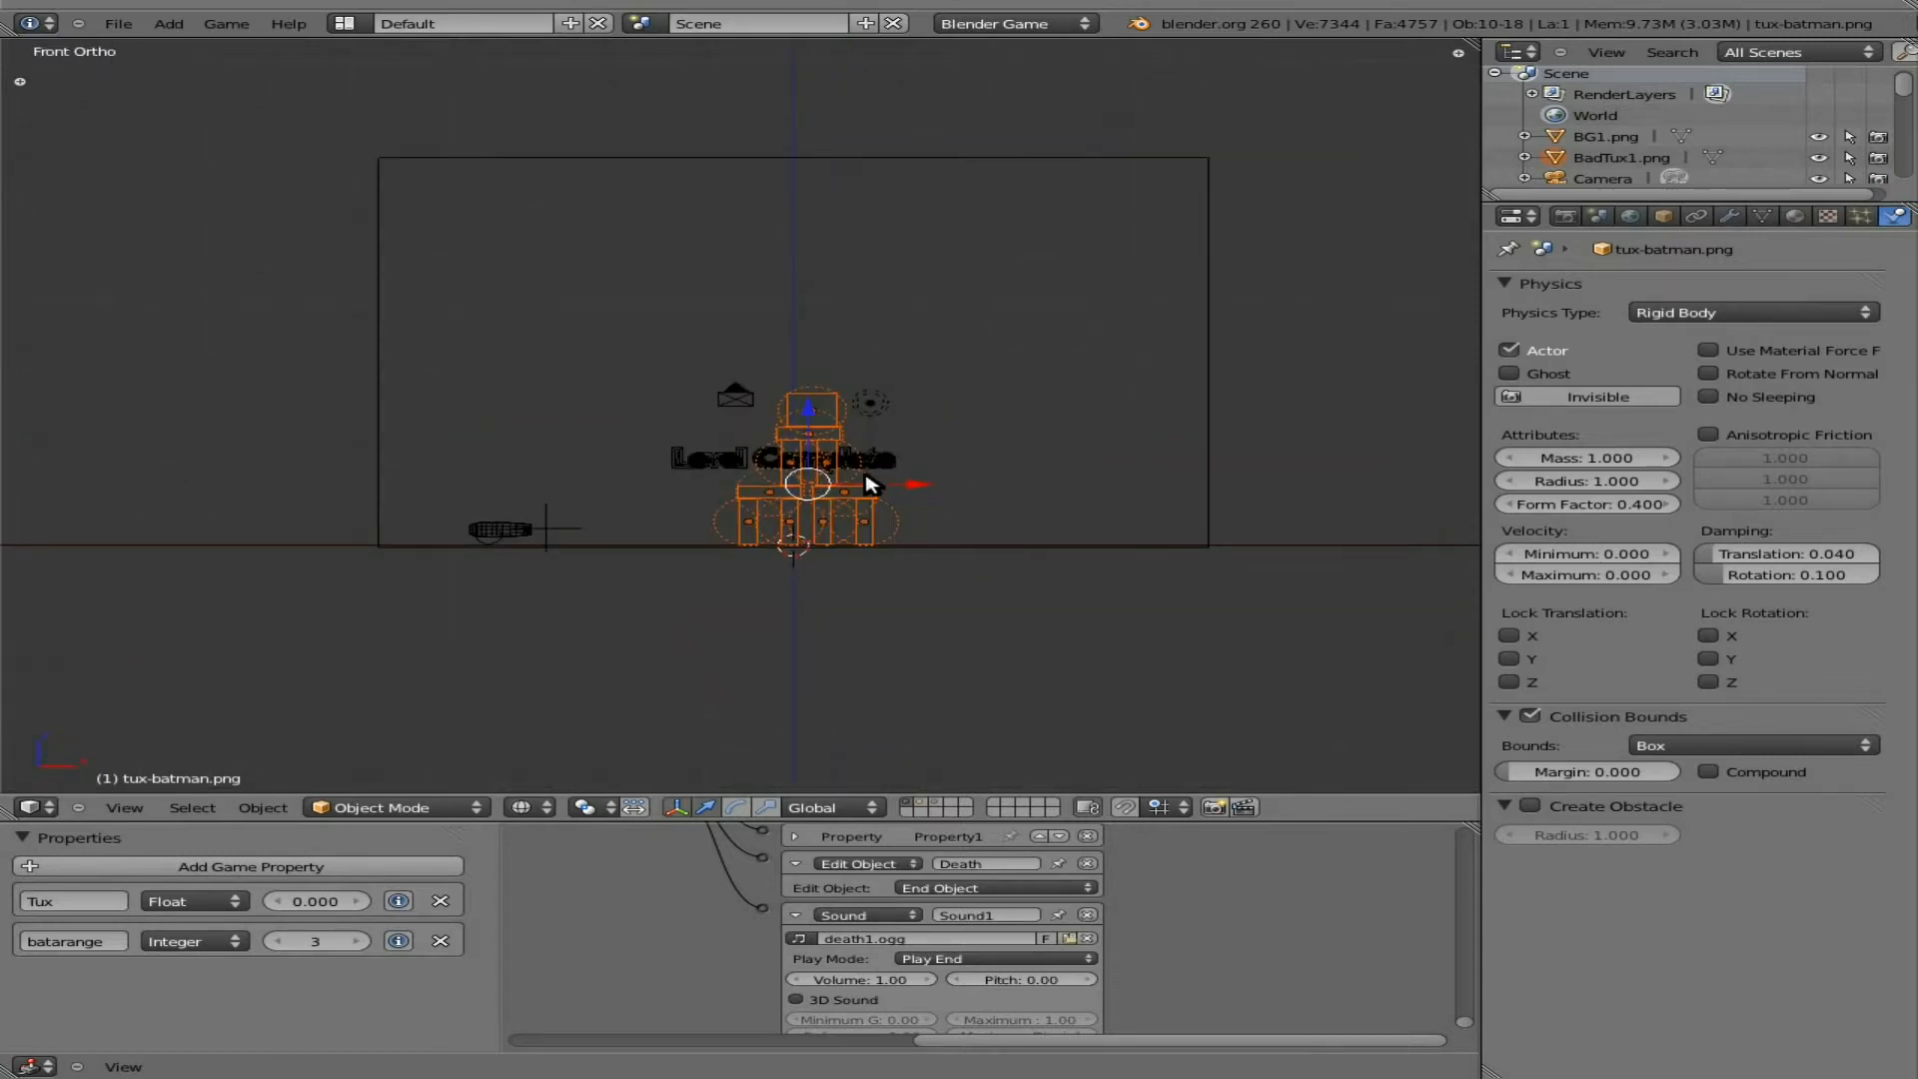
{"action": "key", "text": "g"}
{"action": "key", "text": "x"}
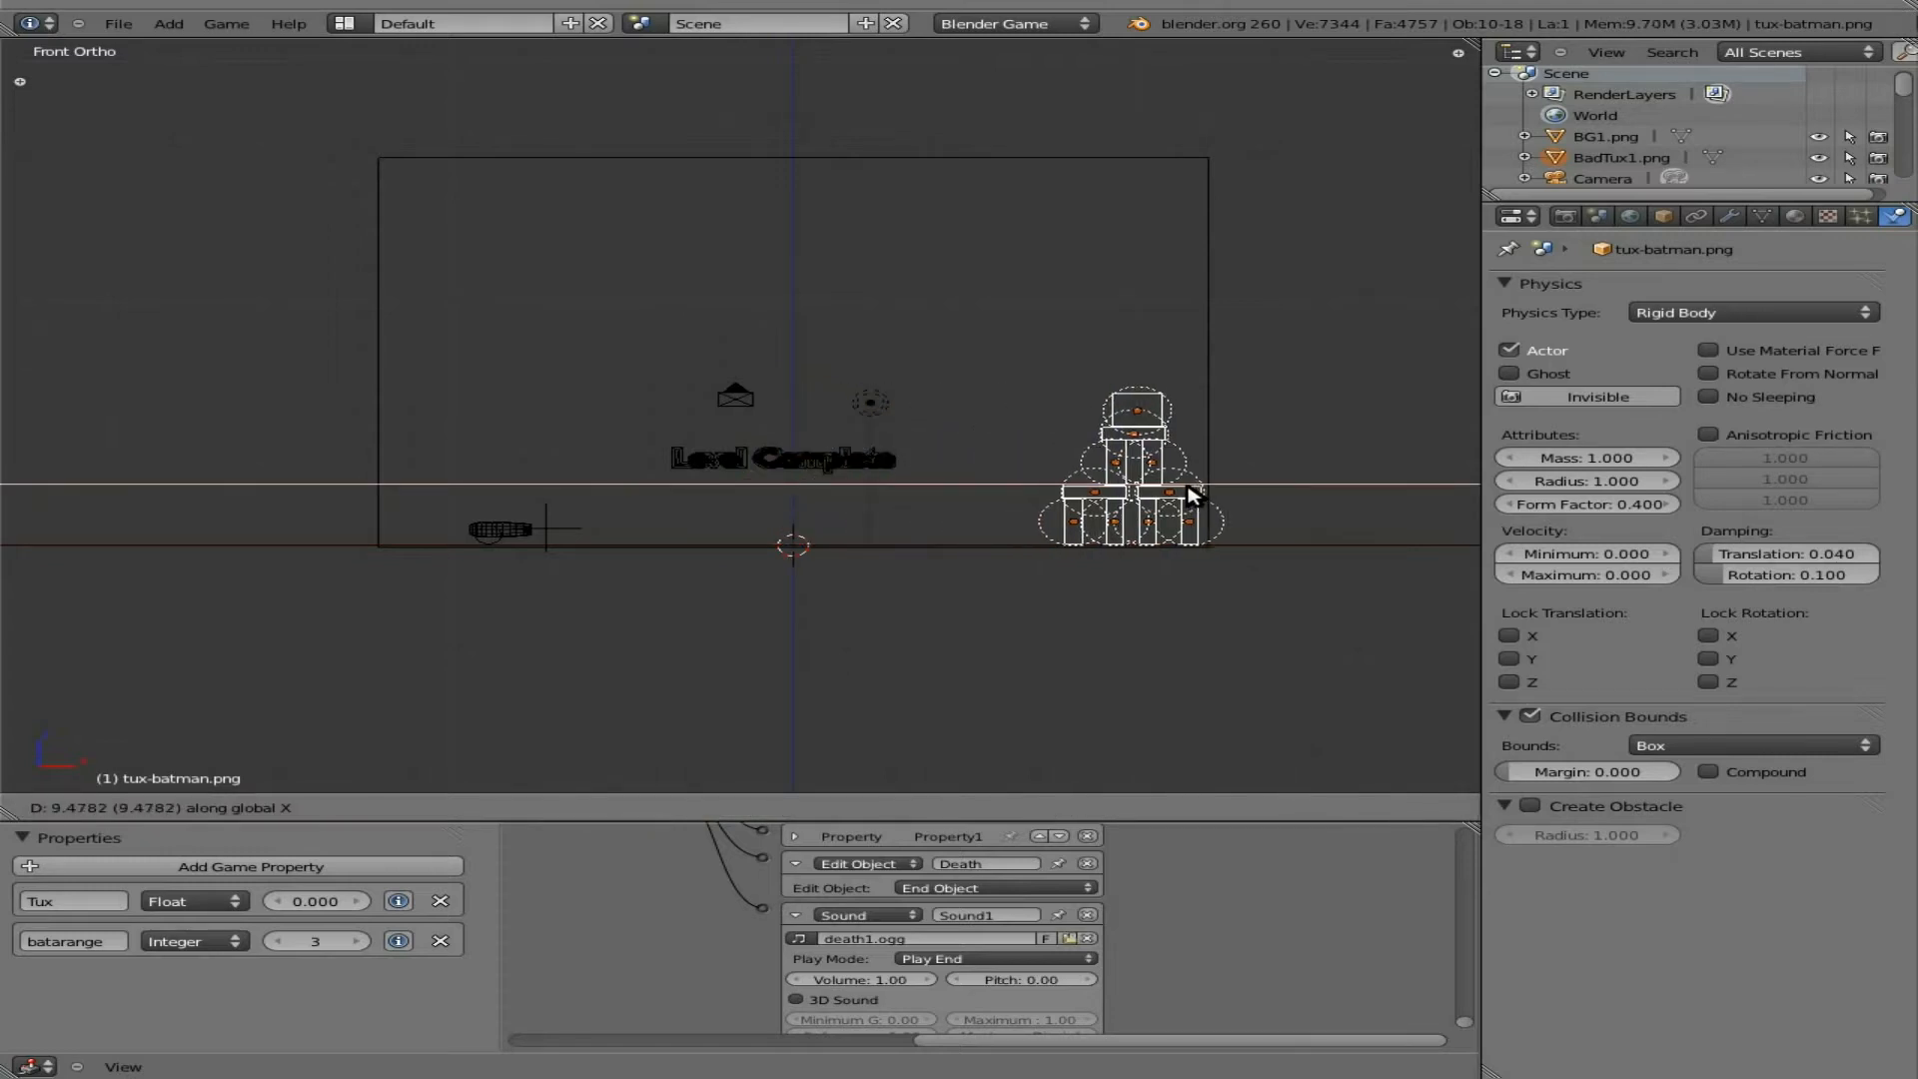
{"action": "left_click", "coordinate": [1179, 495]}
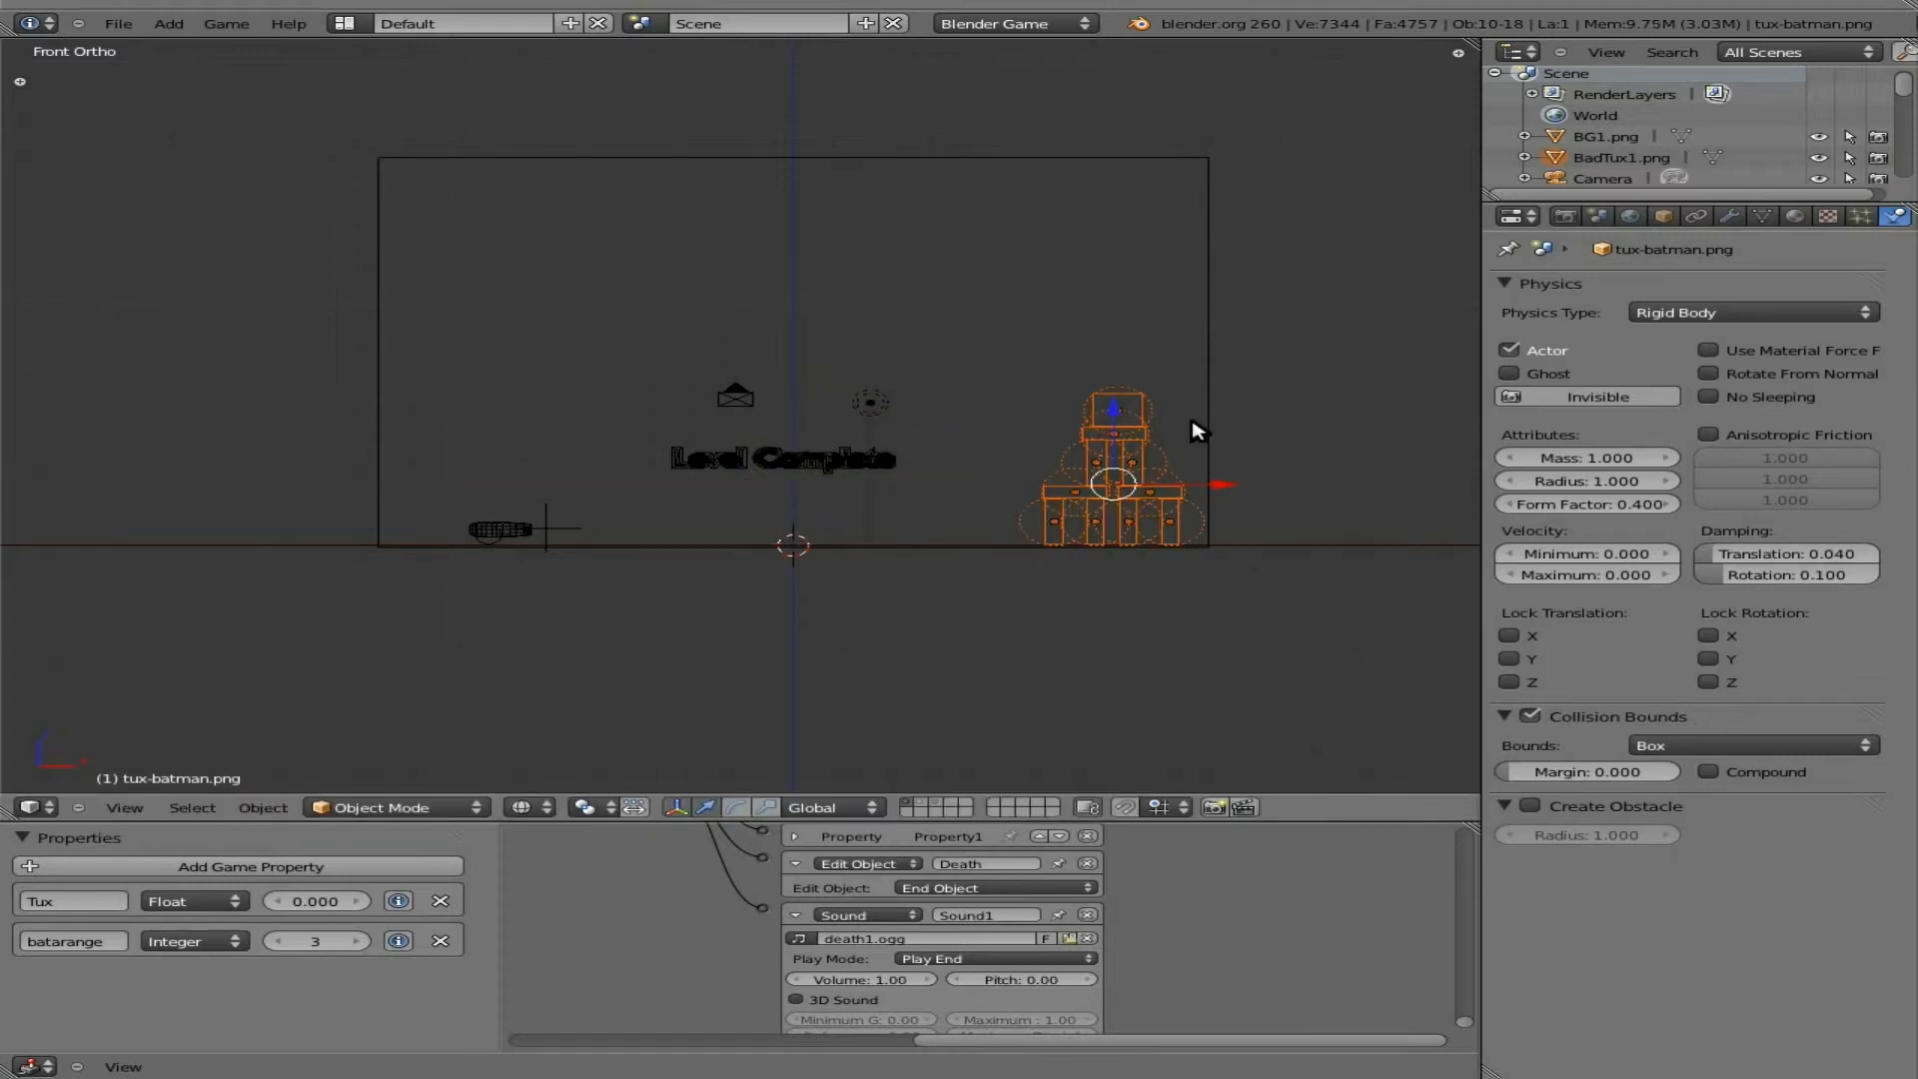
Step: Scale the BG1.png background plane up to nearly twice its size
{"action": "right_click", "coordinate": [1209, 395]}
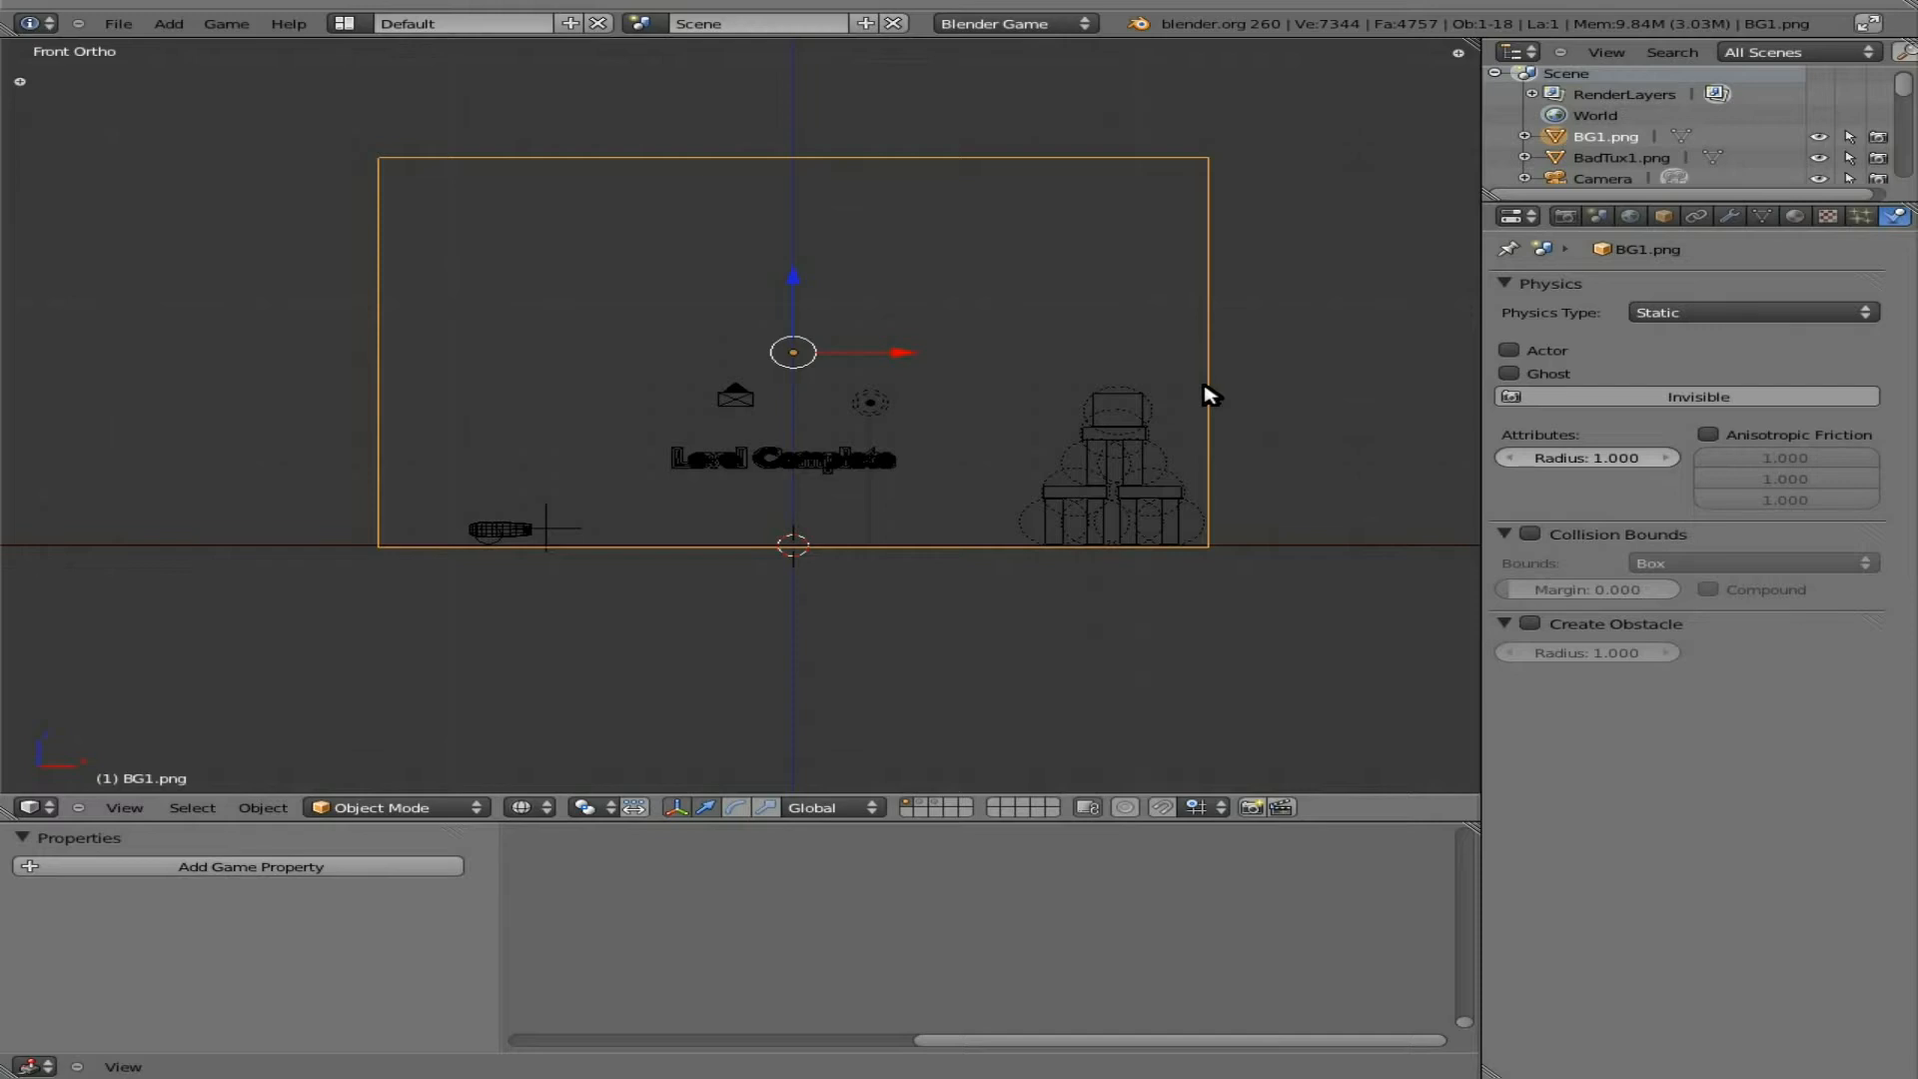
{"action": "key", "text": "s"}
{"action": "left_click", "coordinate": [1461, 651]}
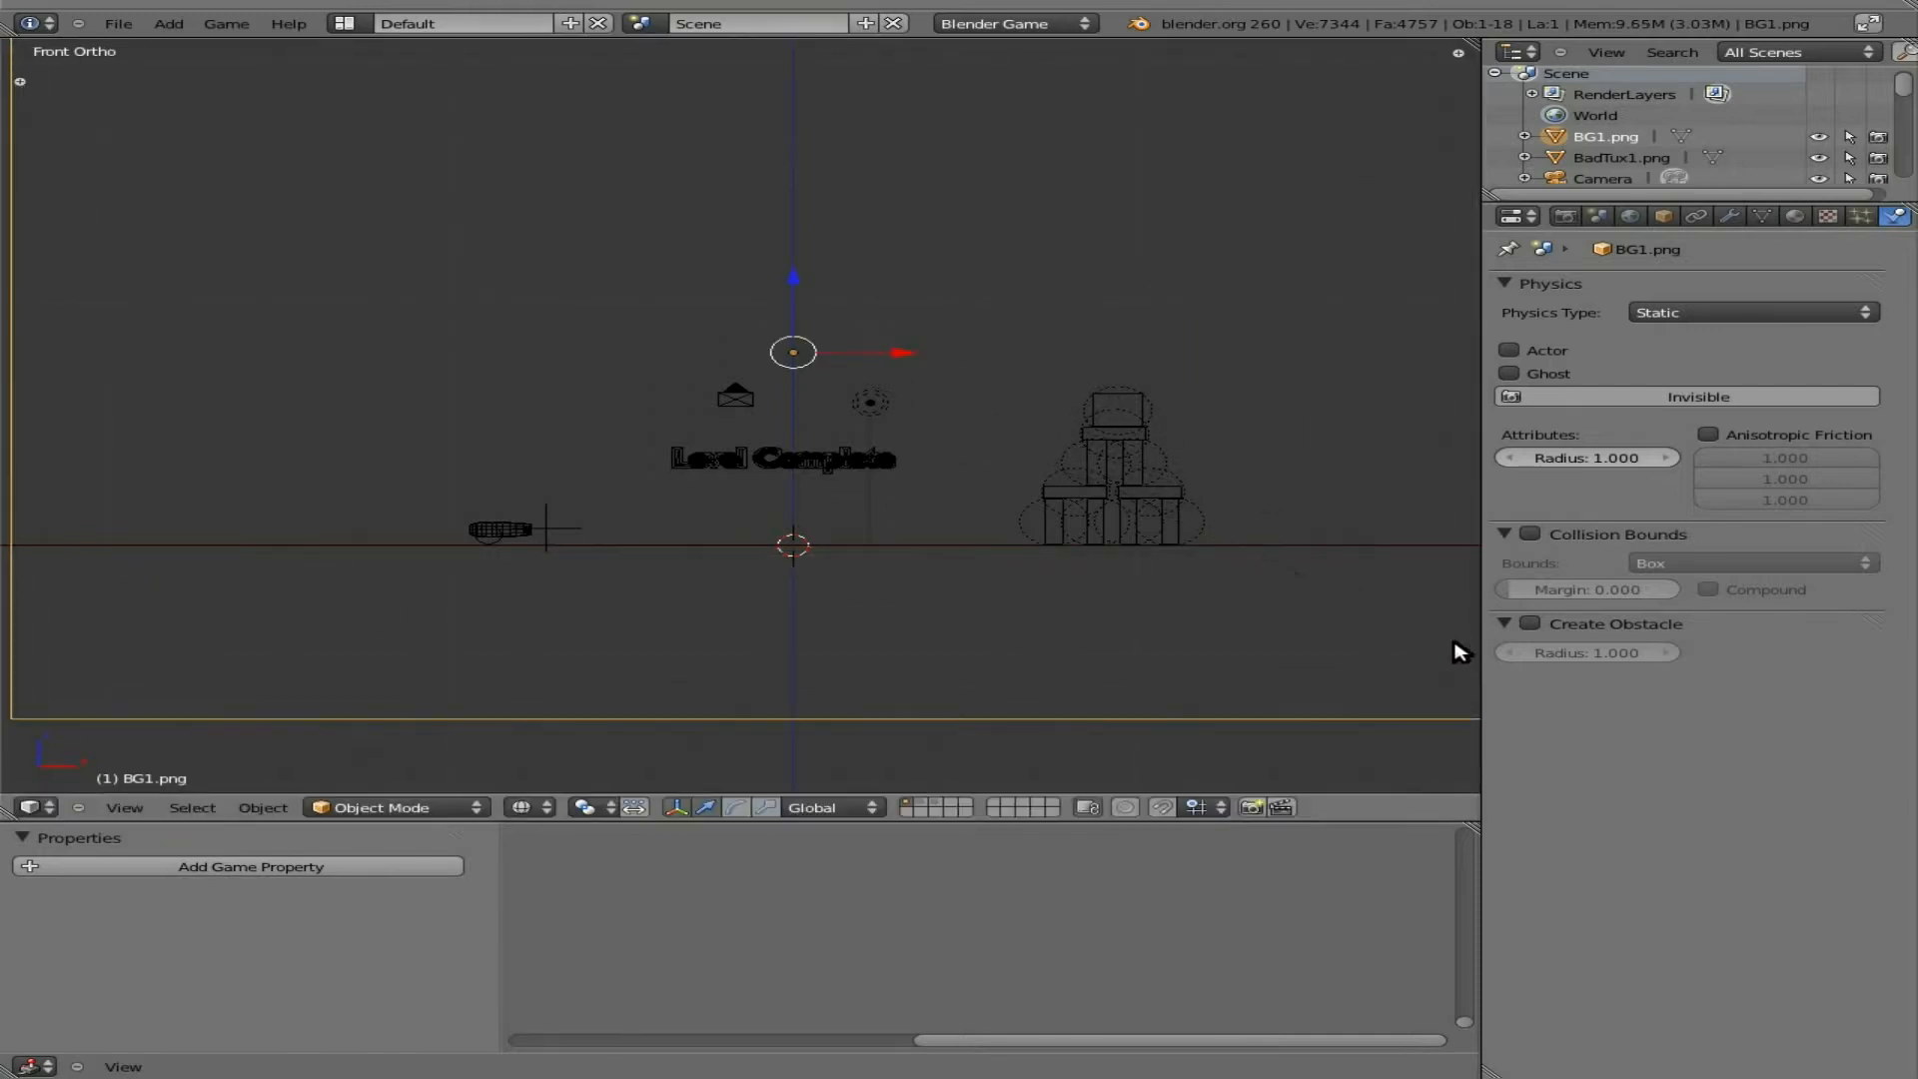
Step: Switch the viewport shading to Textured and move the enlarged background up so its skyline sits higher above the ground
{"action": "scroll", "coordinate": [1168, 577], "scroll_direction": "up", "scroll_amount": 3}
{"action": "middle_click_drag", "start_coordinate": [1075, 569], "coordinate": [915, 590], "text": "shift"}
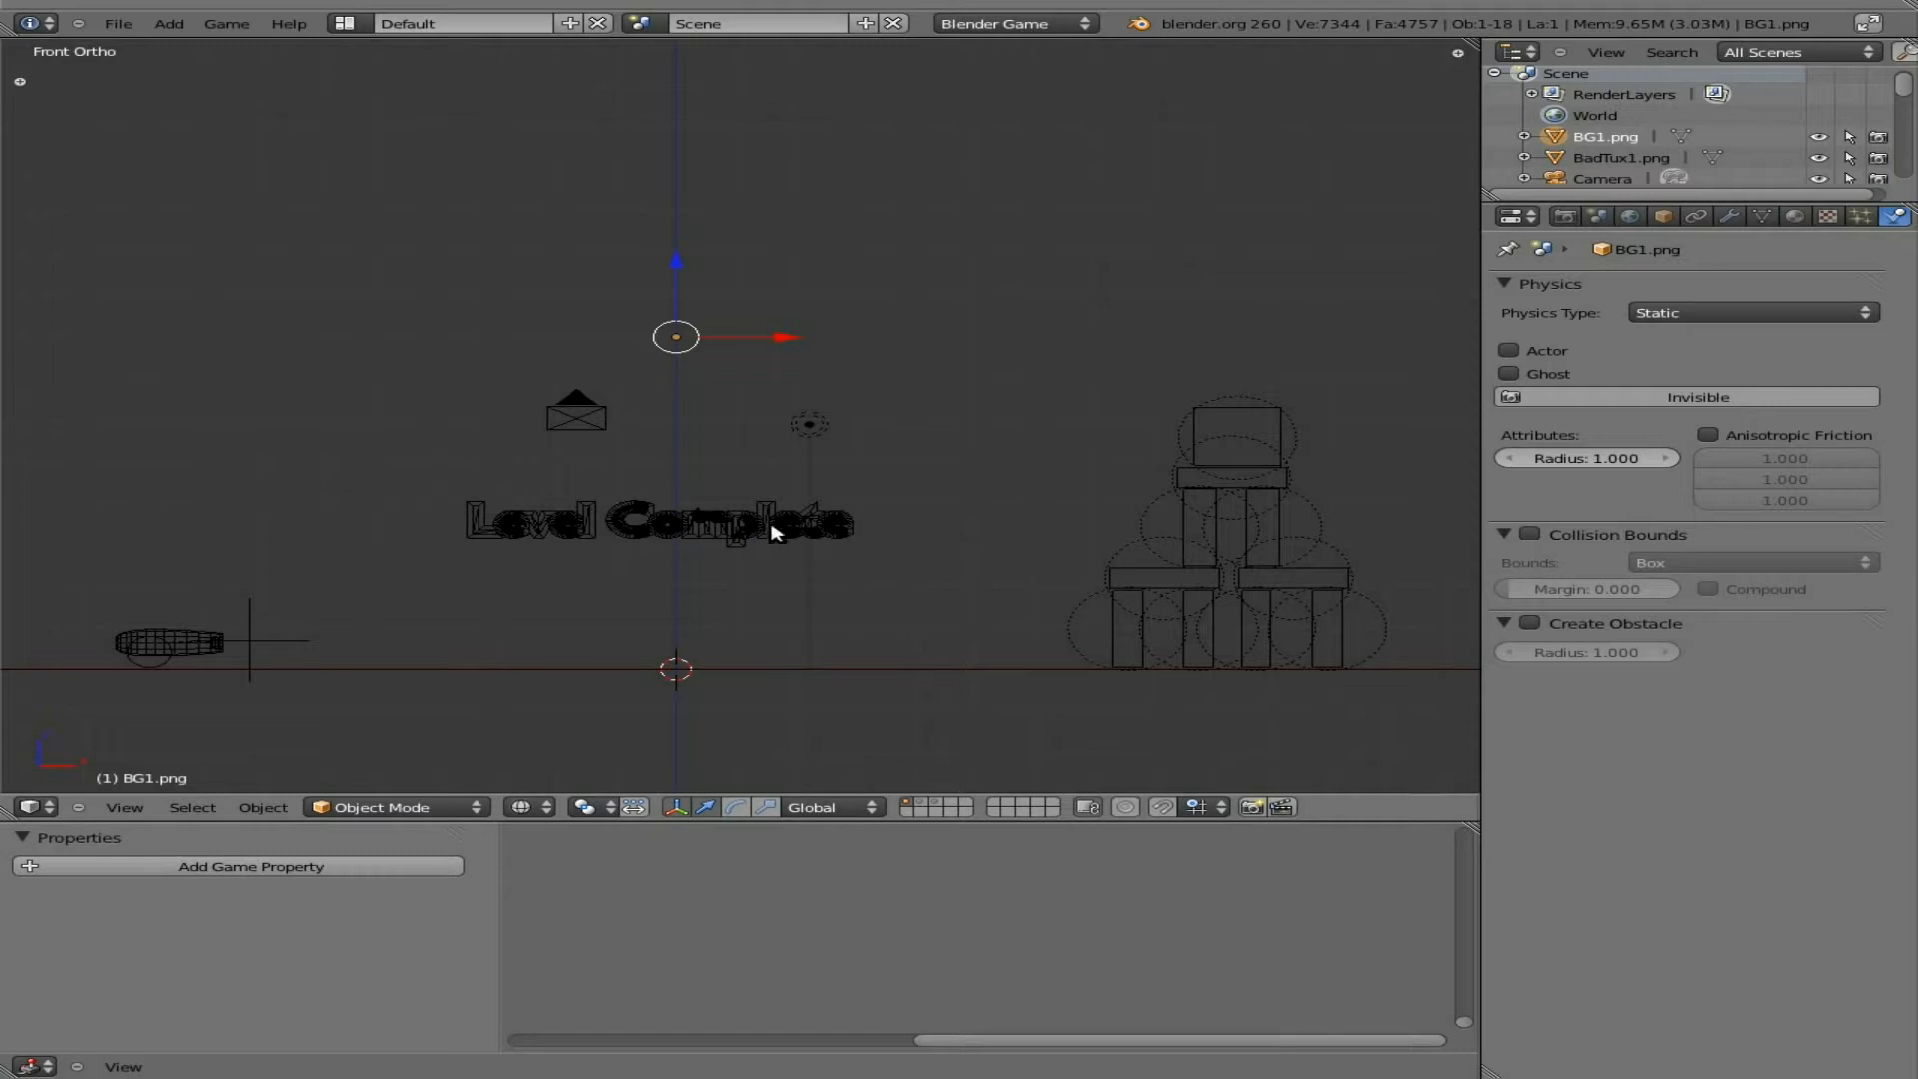
{"action": "left_click", "coordinate": [523, 807]}
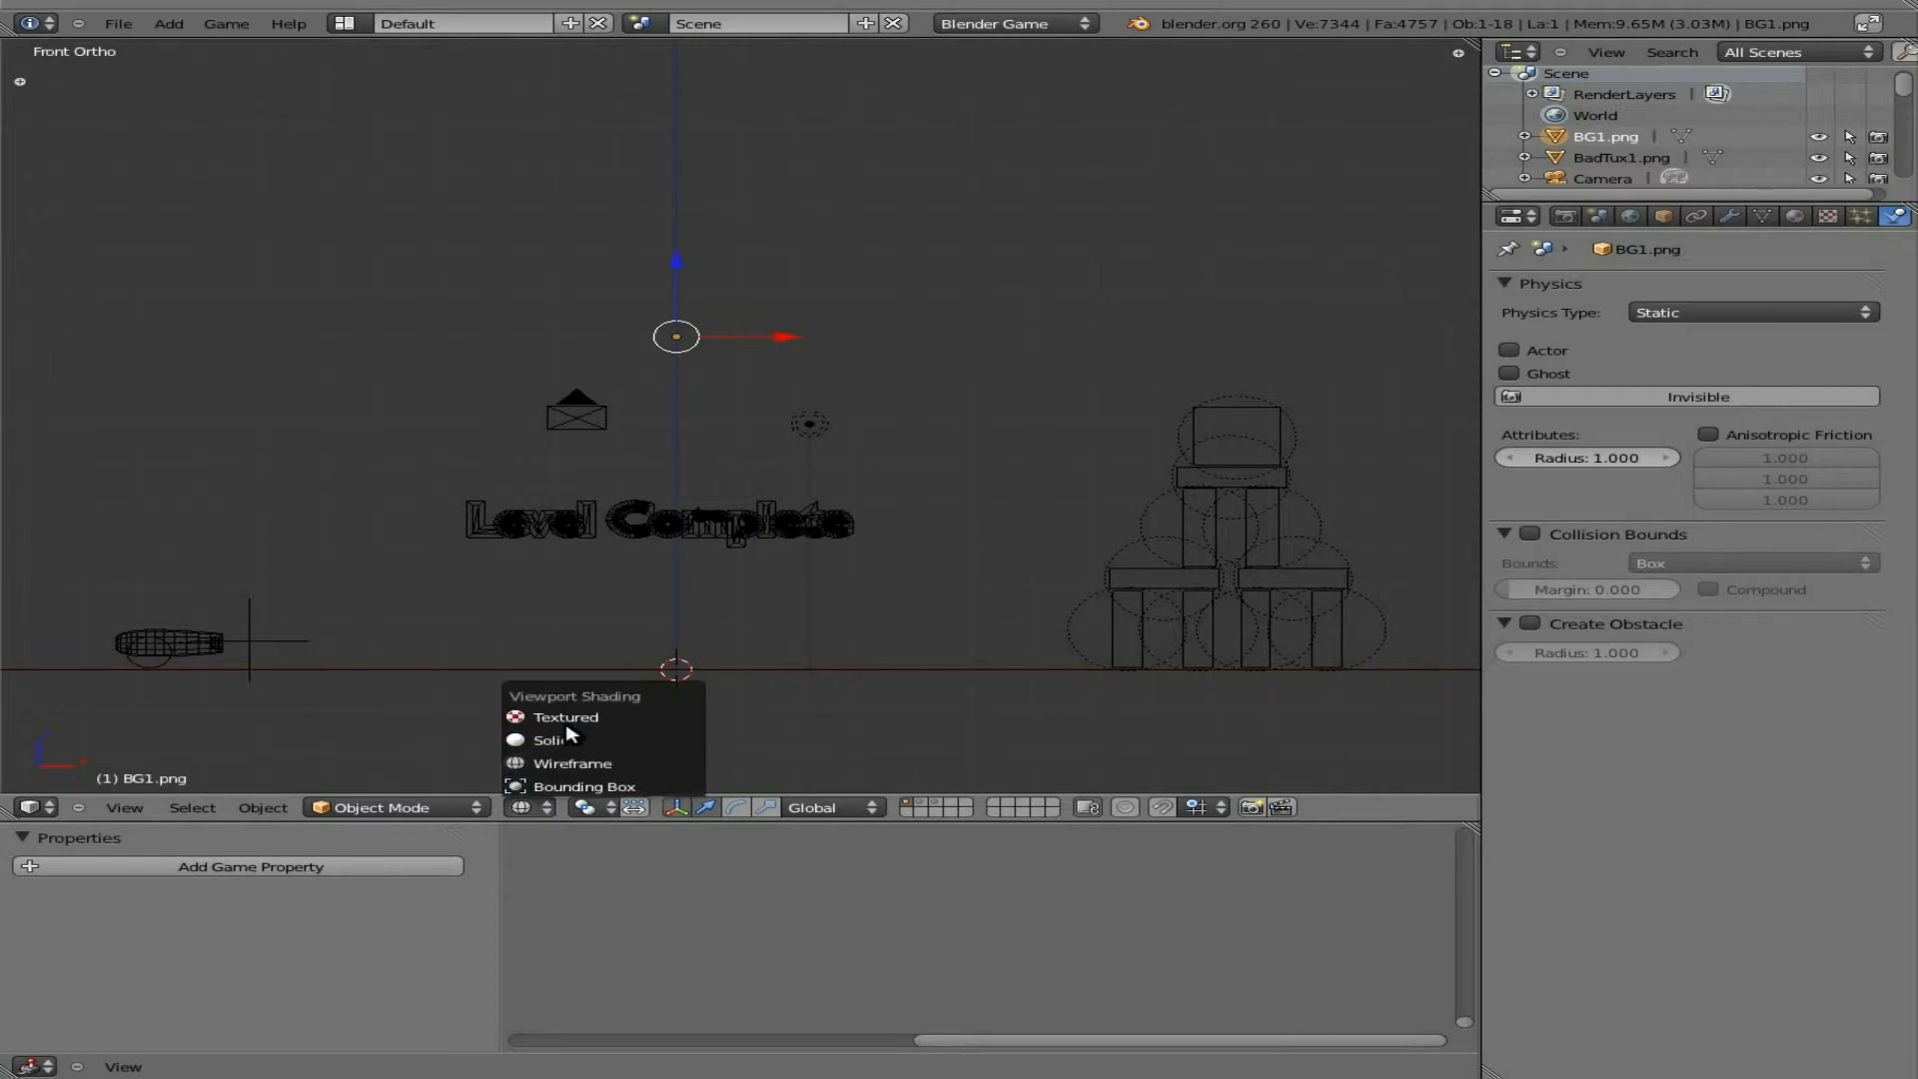
{"action": "left_click", "coordinate": [565, 717]}
{"action": "key", "text": "g"}
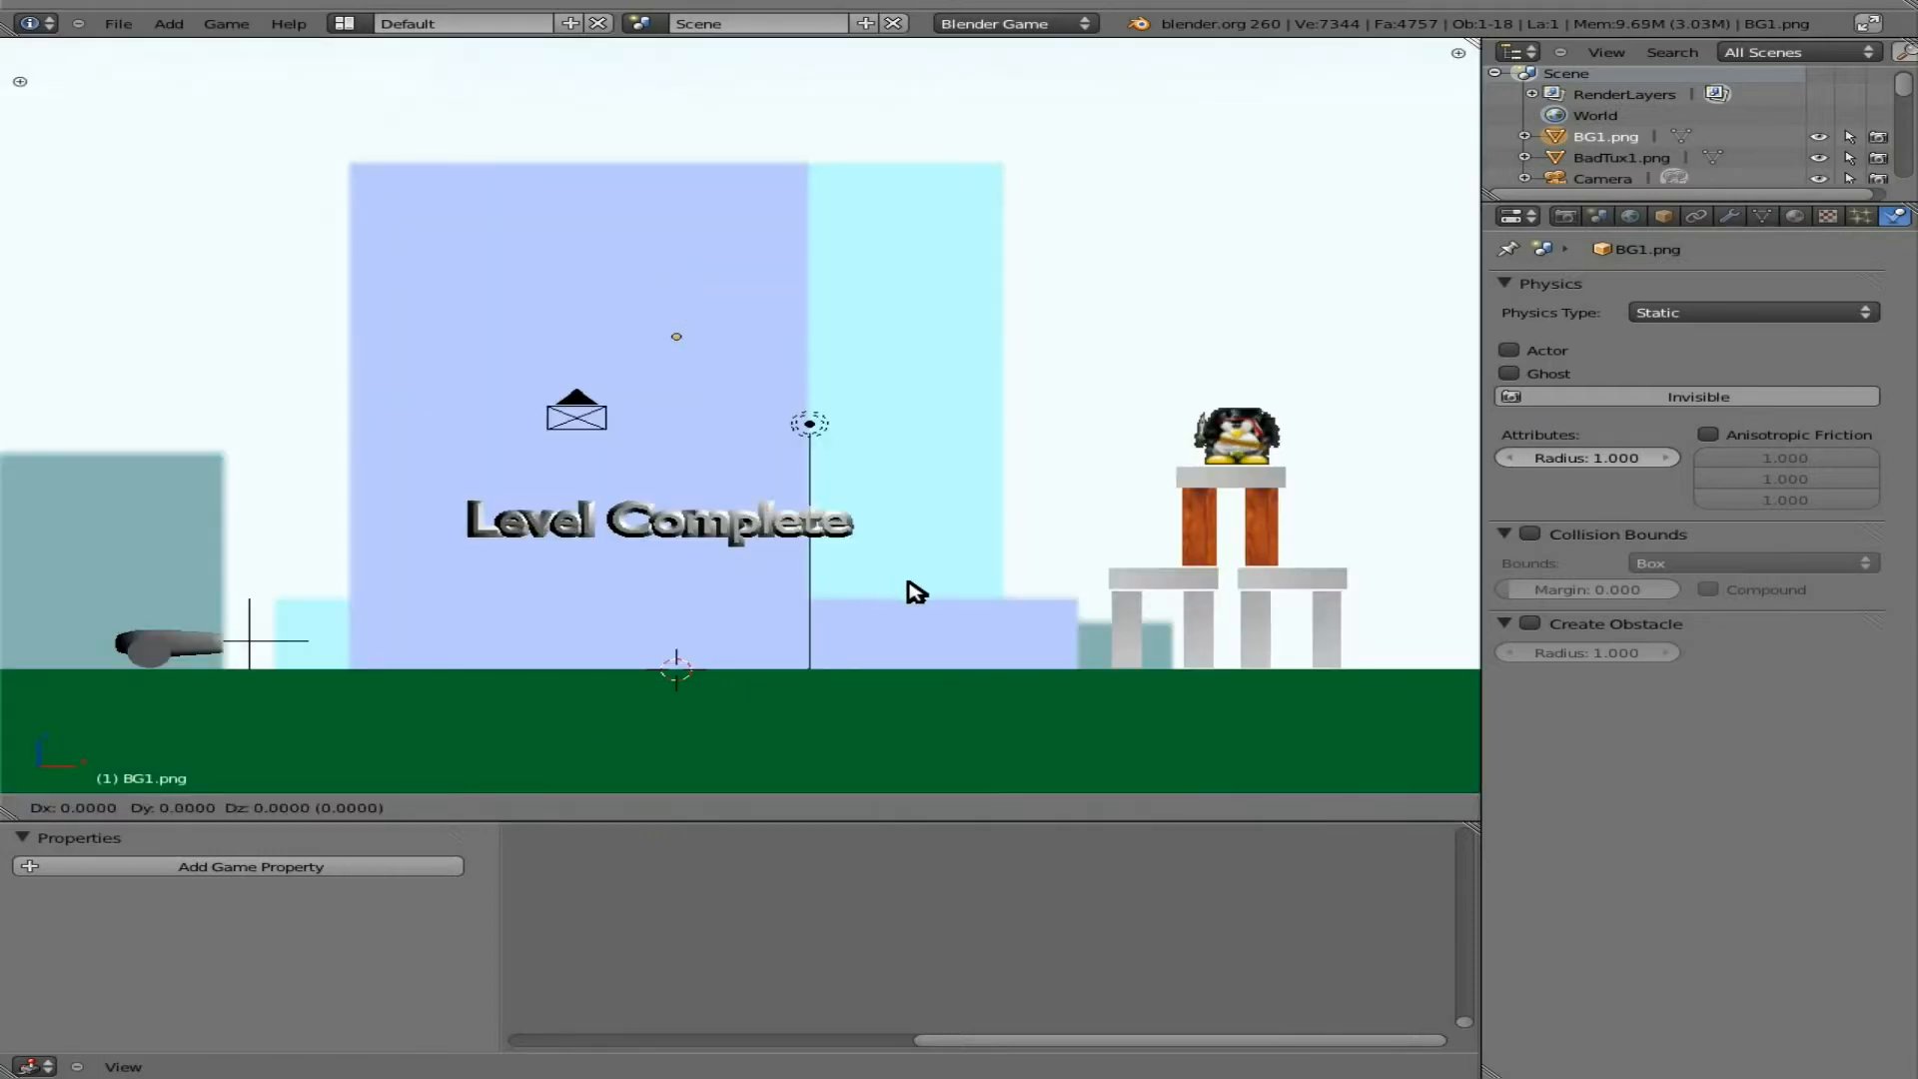
{"action": "left_click", "coordinate": [968, 330]}
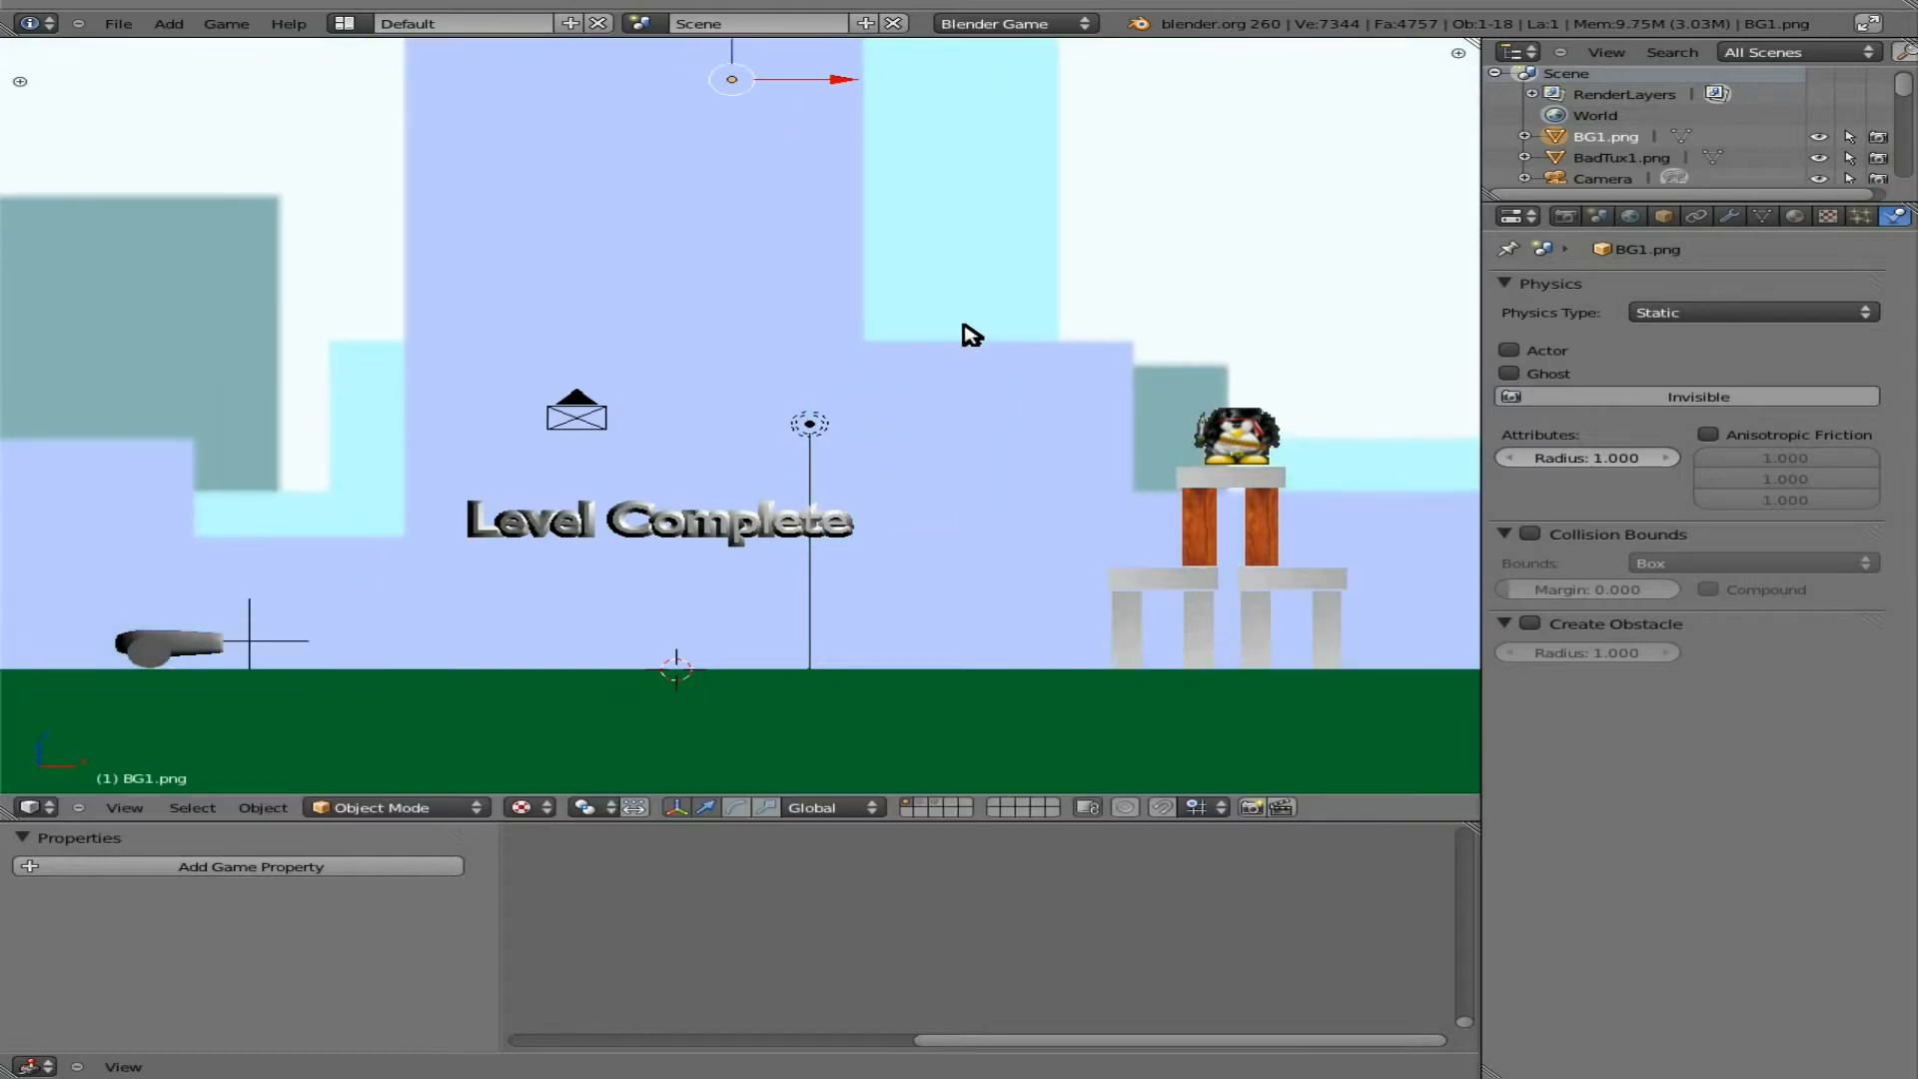
Step: Move the Level Complete text up between the cannon and the tower and scale it to about twice its size
{"action": "right_click", "coordinate": [656, 521]}
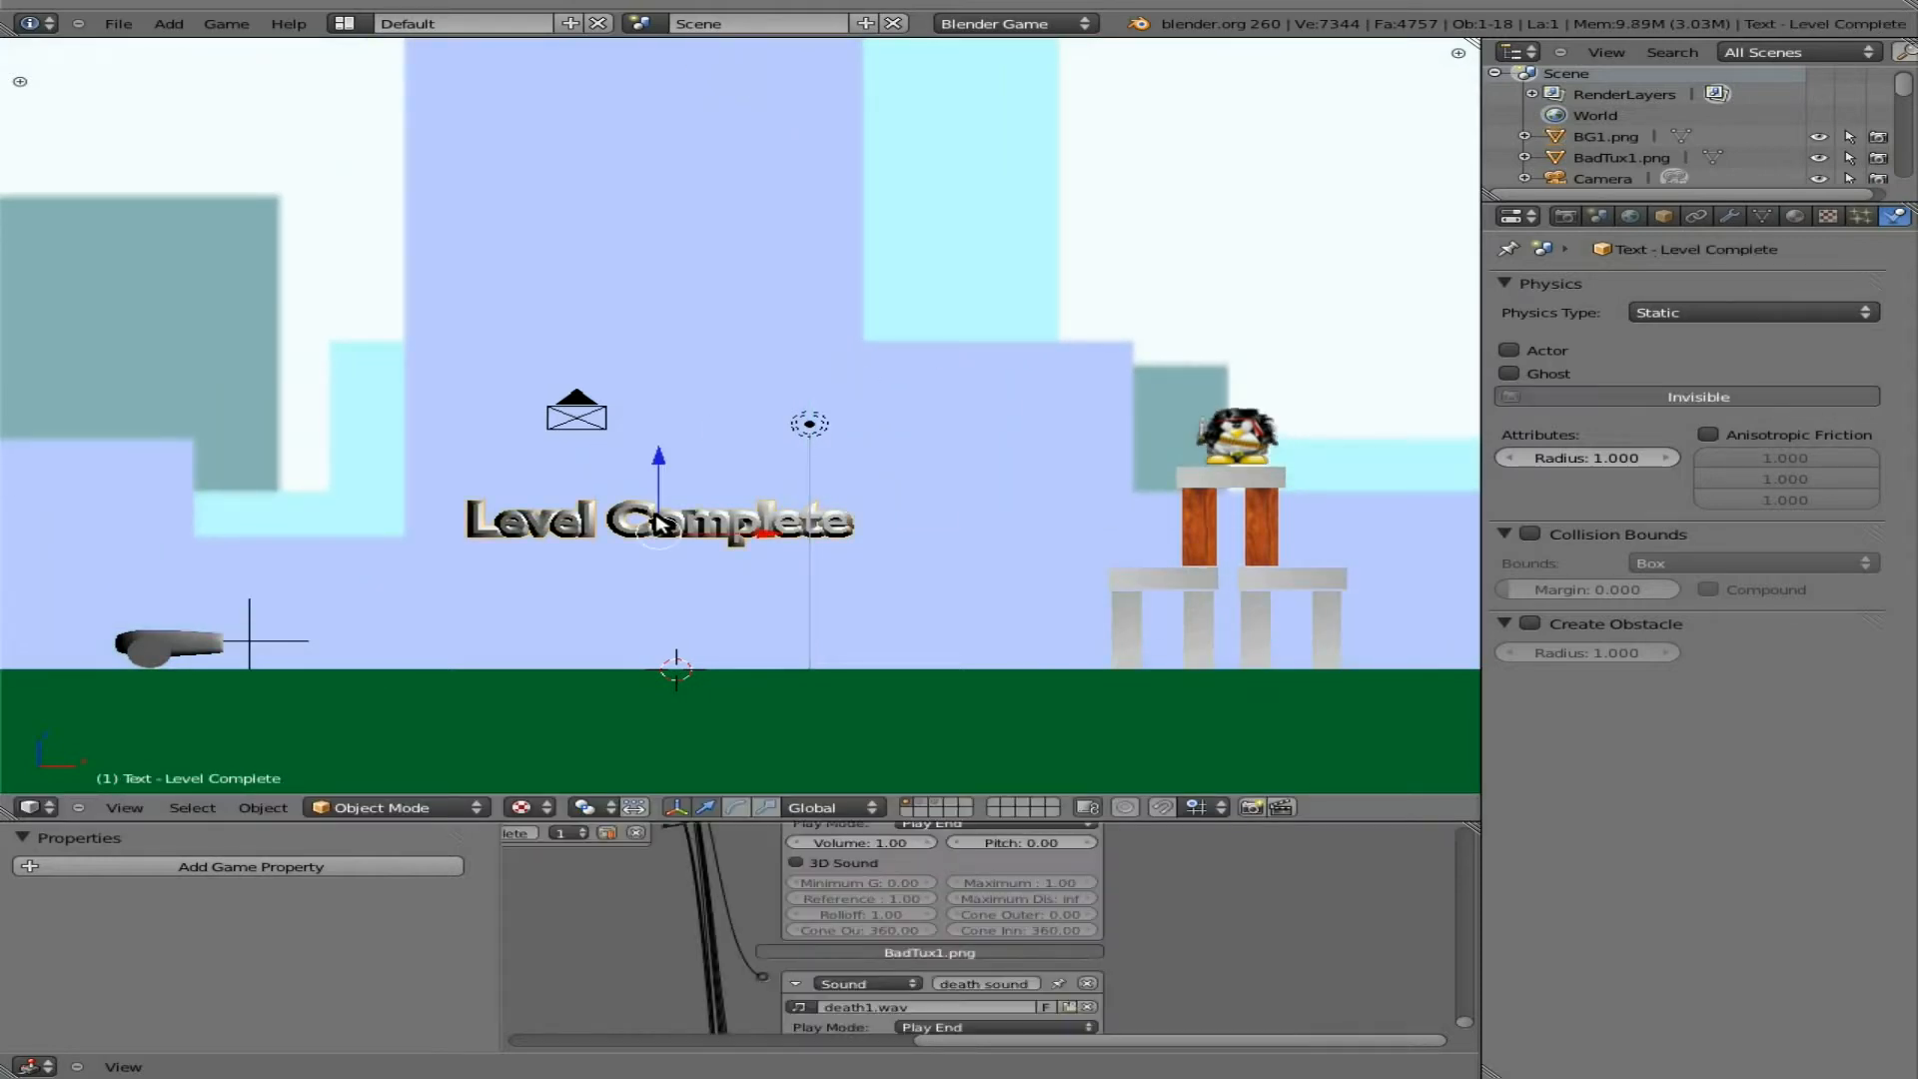
{"action": "key", "text": "g"}
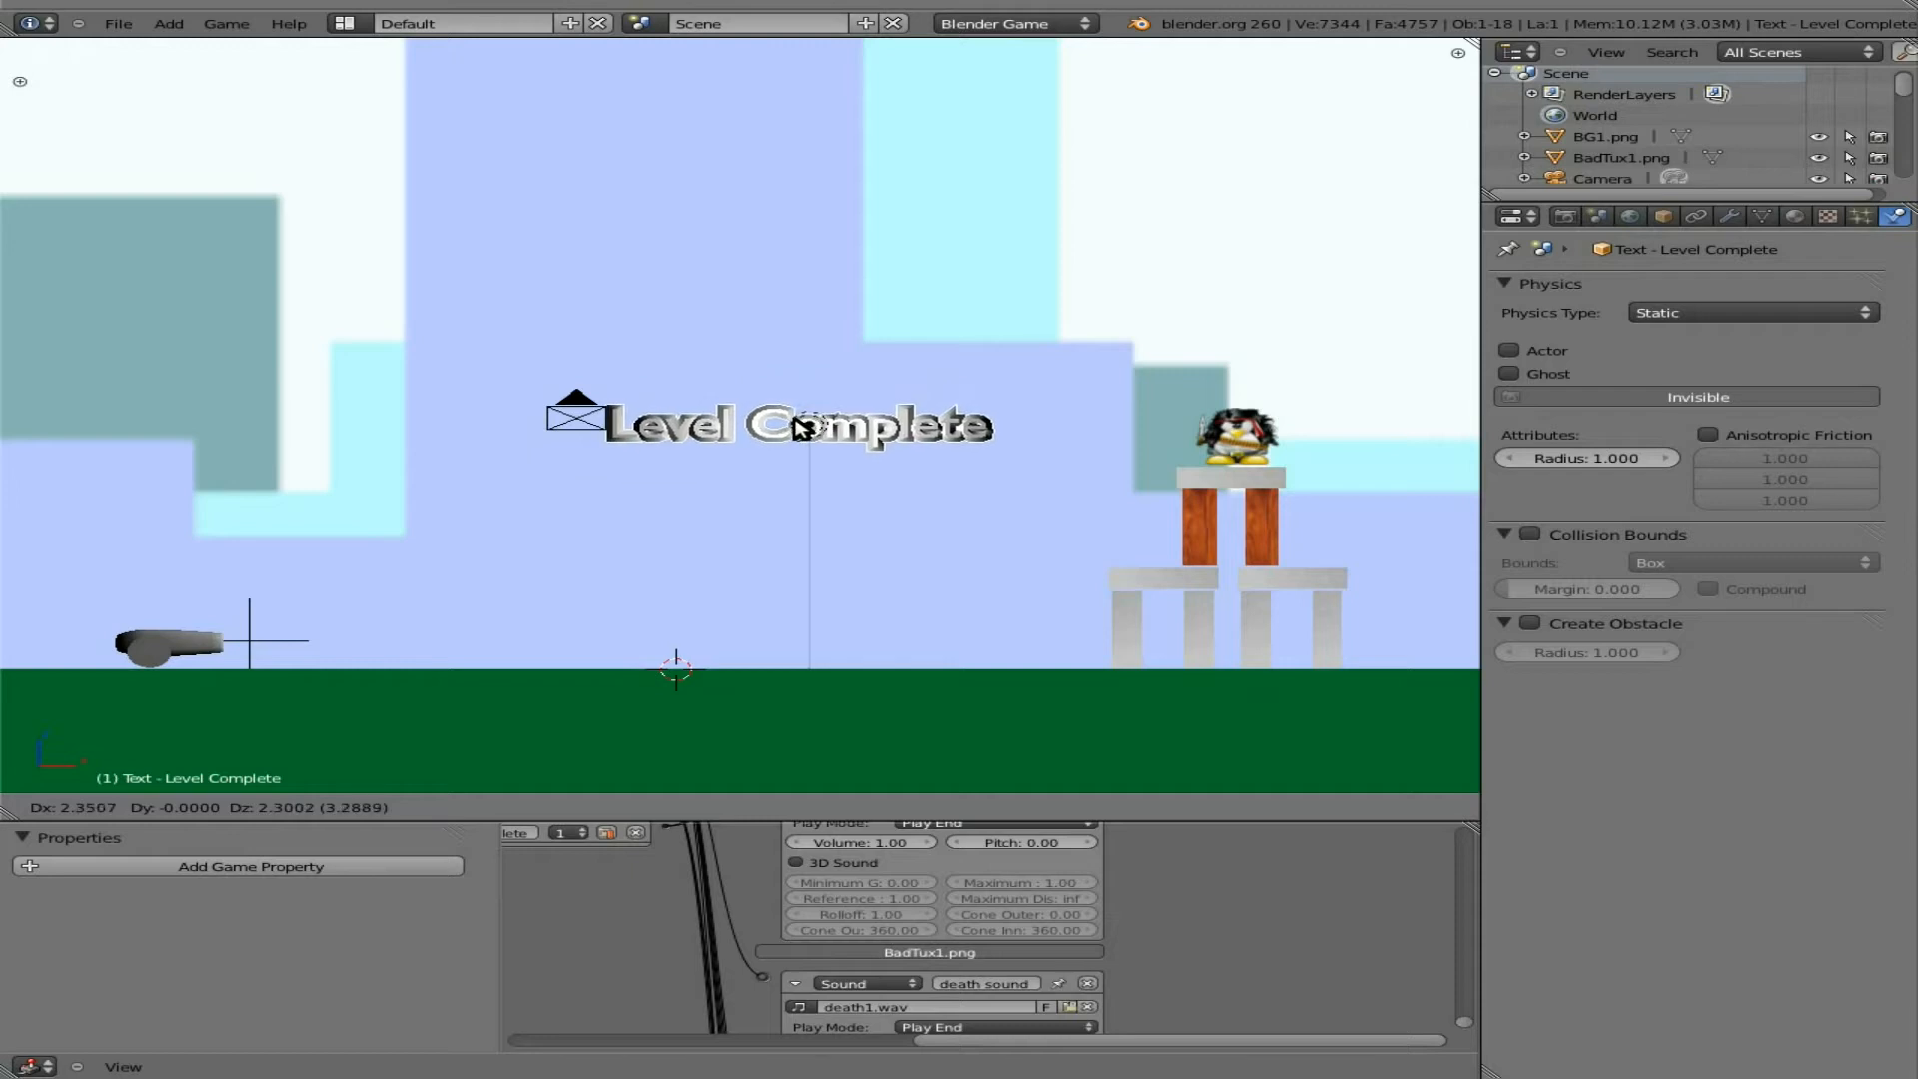
{"action": "left_click", "coordinate": [856, 444]}
{"action": "key", "text": "s"}
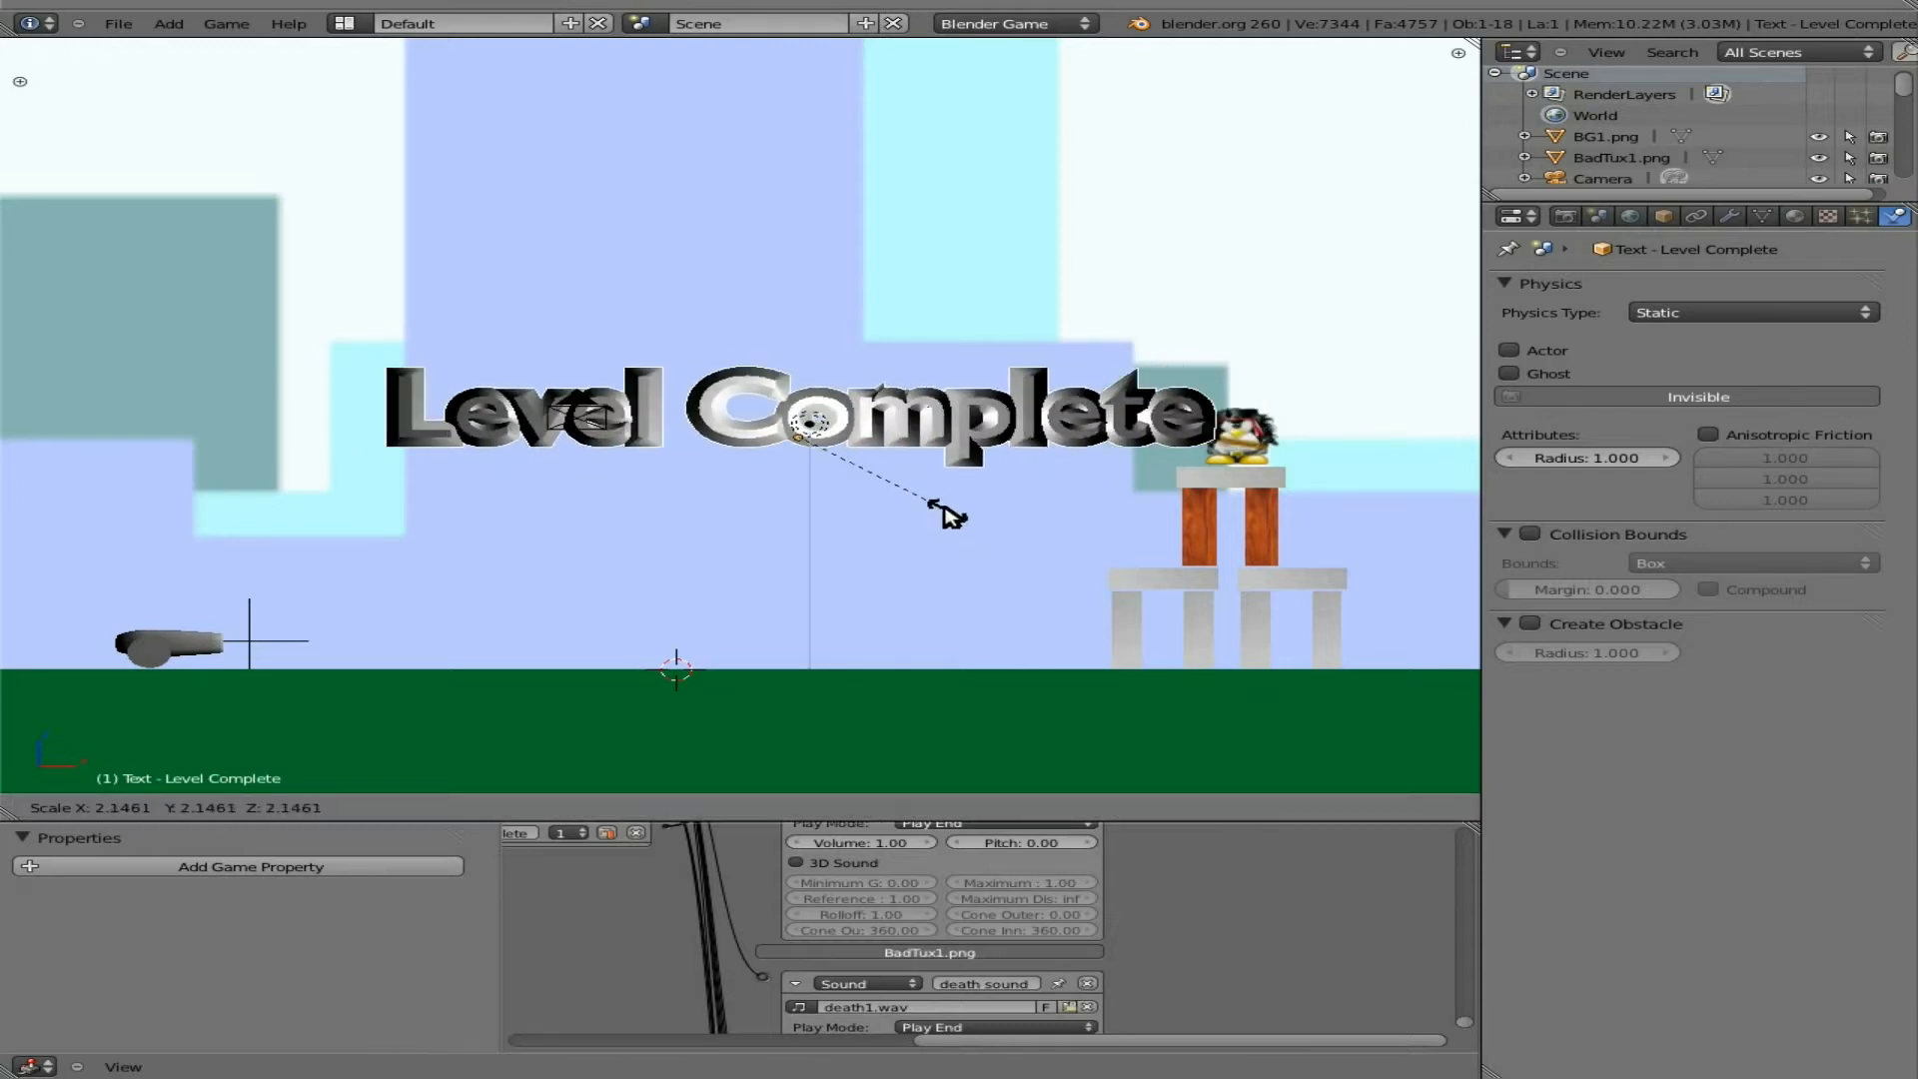
{"action": "left_click", "coordinate": [939, 504]}
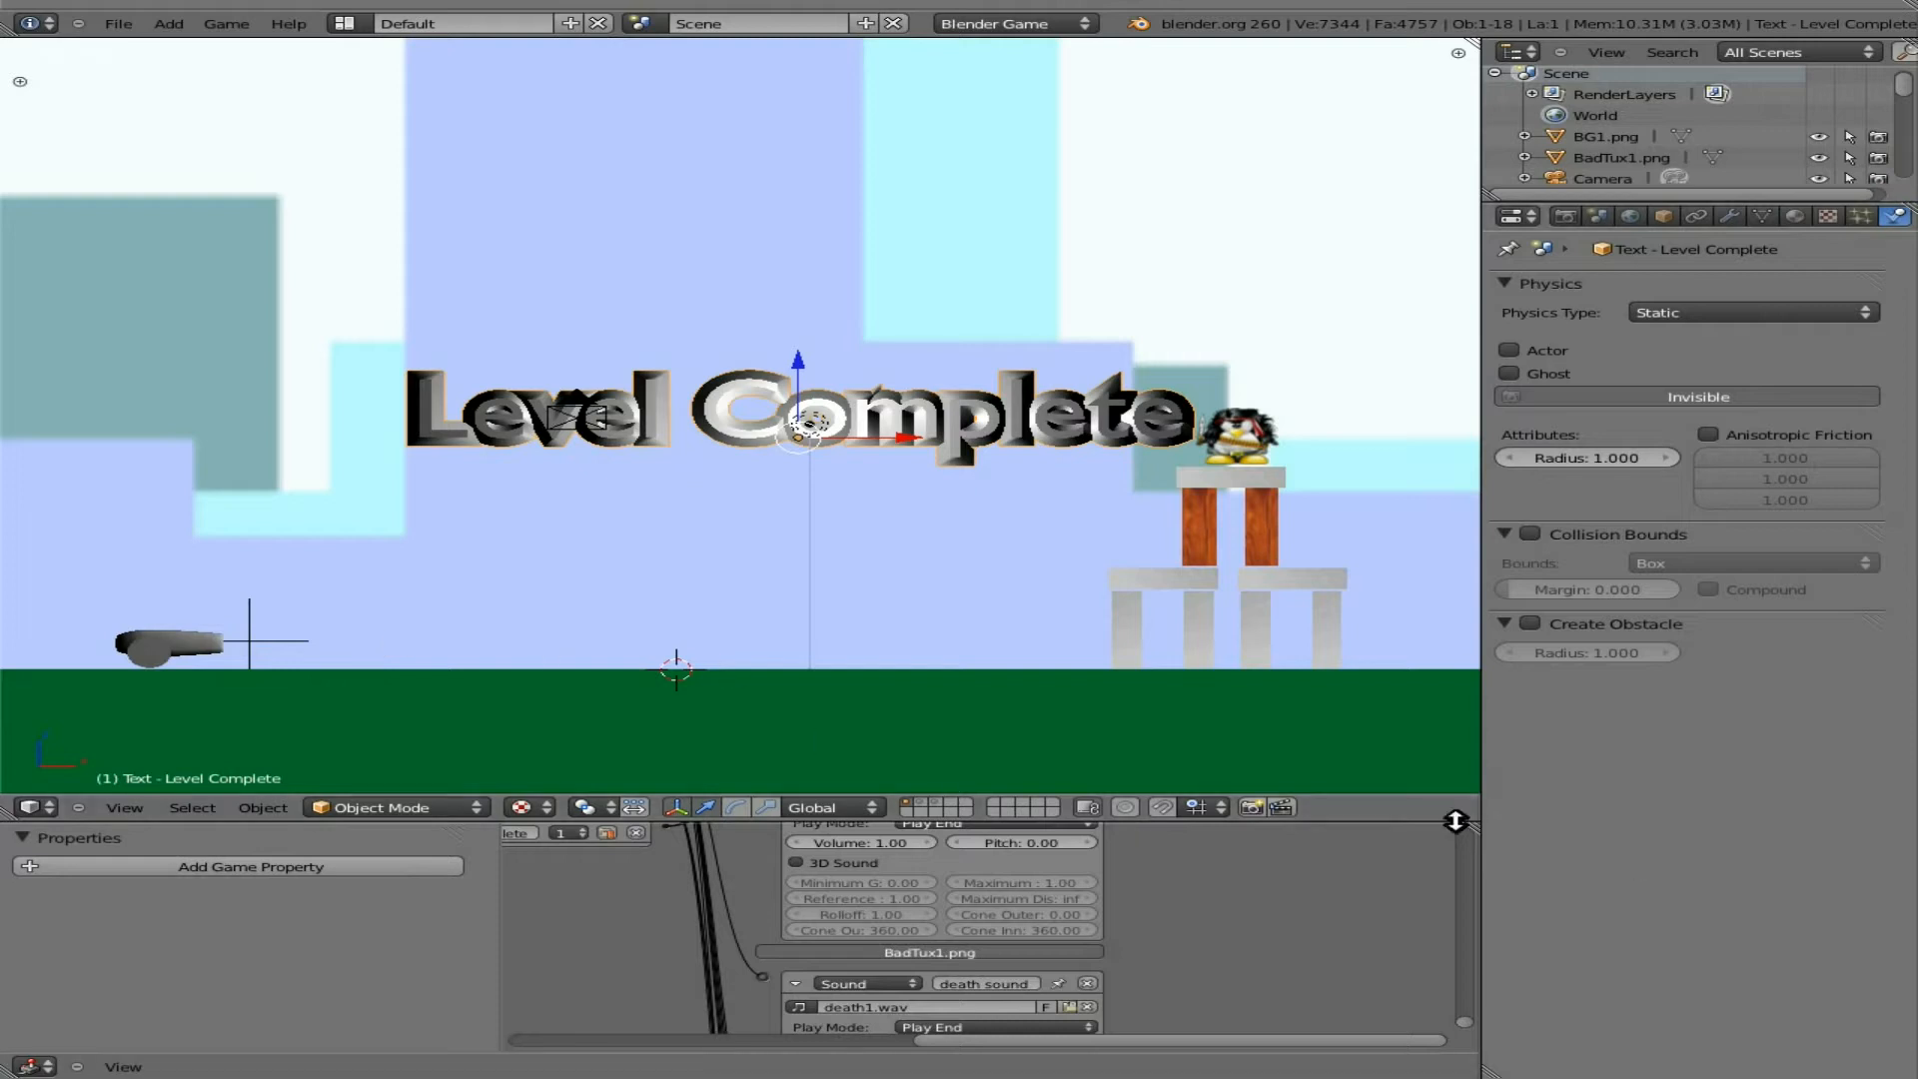
Step: Run the game and fire penguins from the raised cannon to check whether they reach the moved tower, then stop it
{"action": "key", "text": "p"}
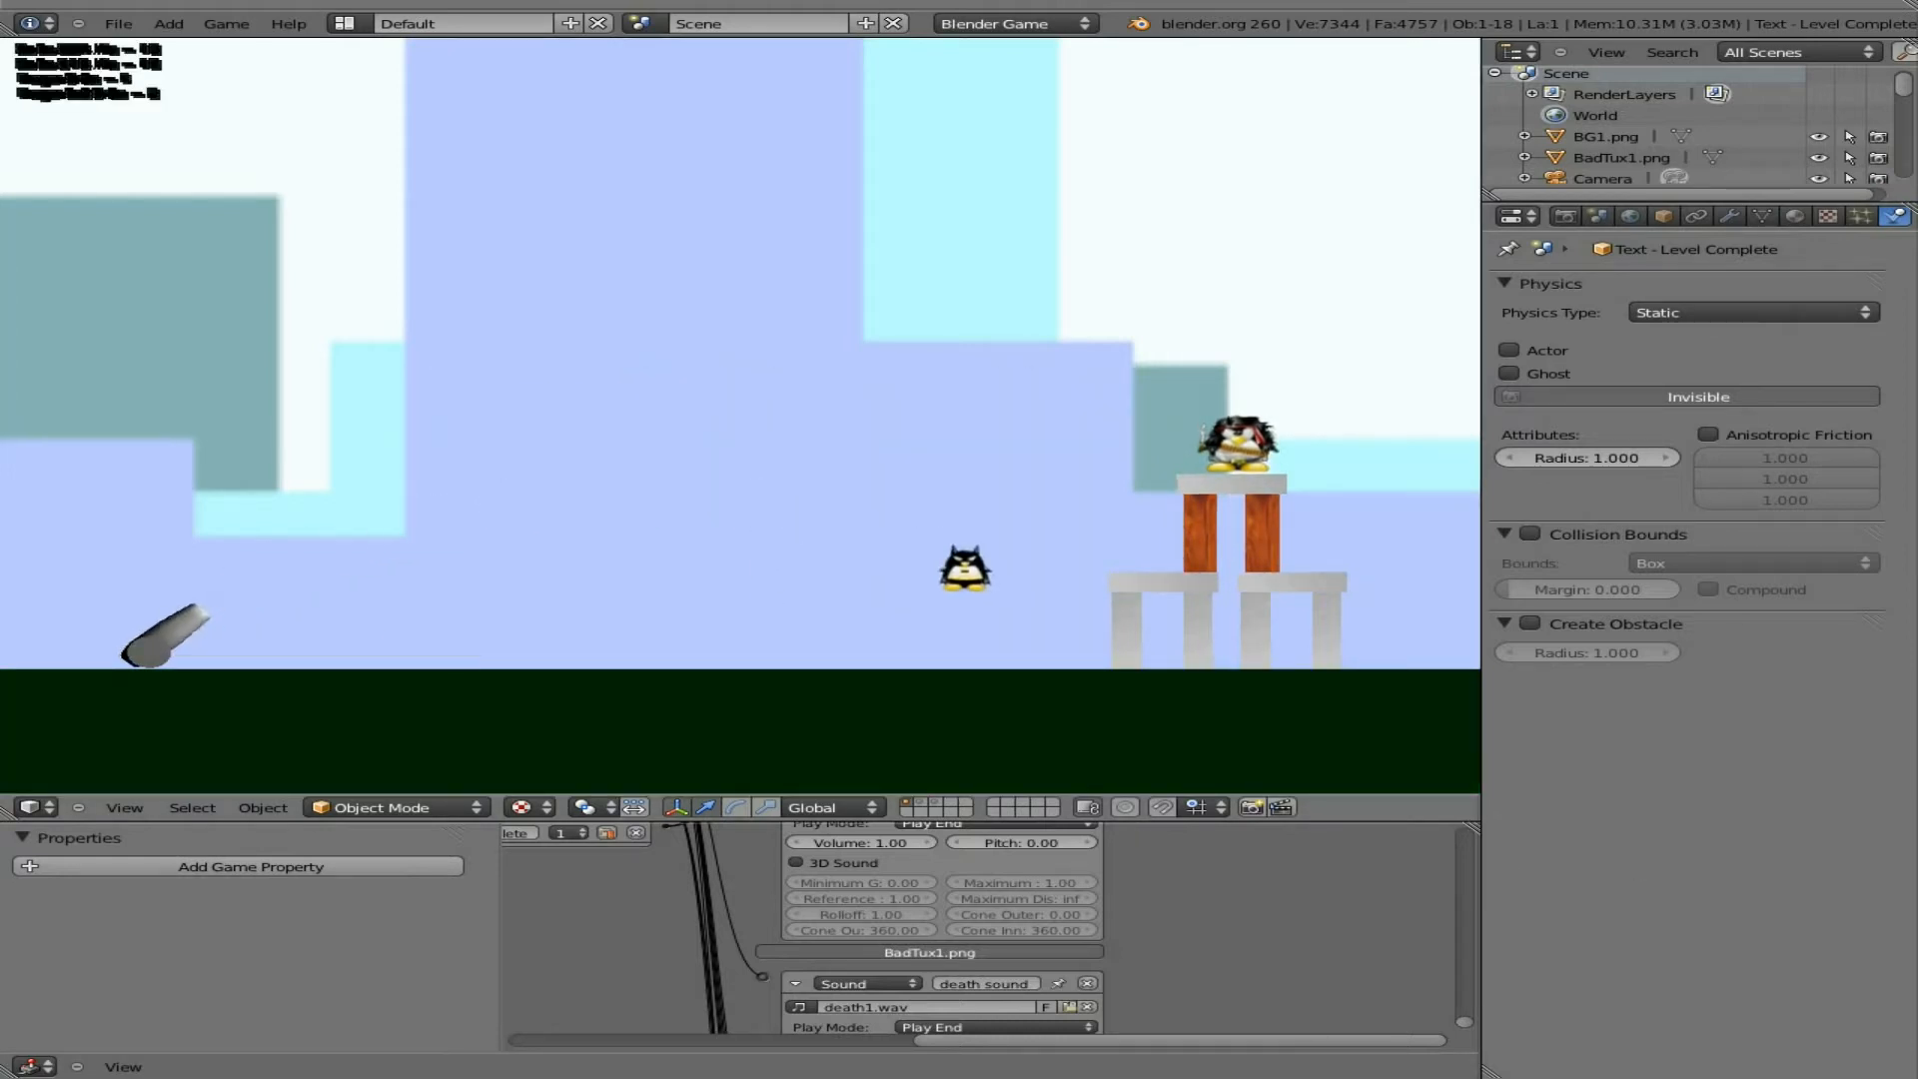
{"action": "key", "text": "Up"}
{"action": "key", "text": "space"}
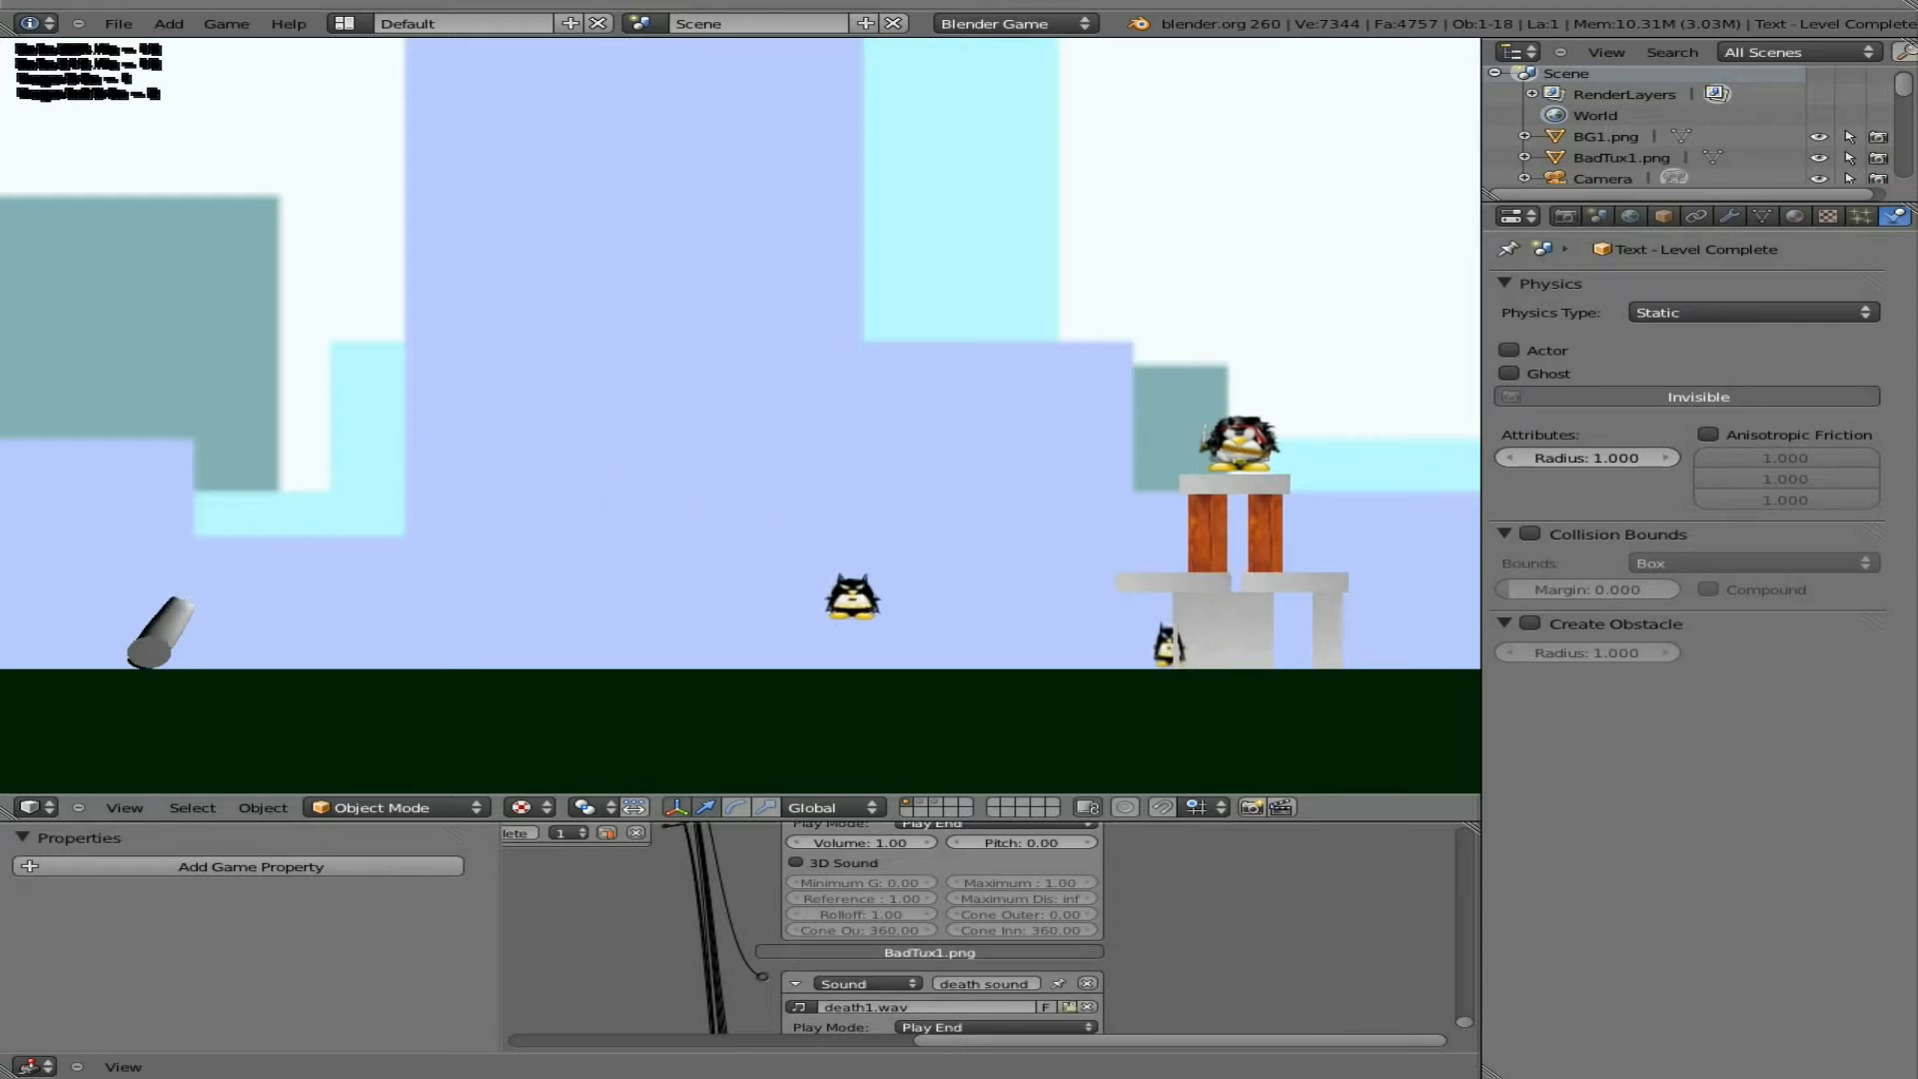
{"action": "key", "text": "Escape"}
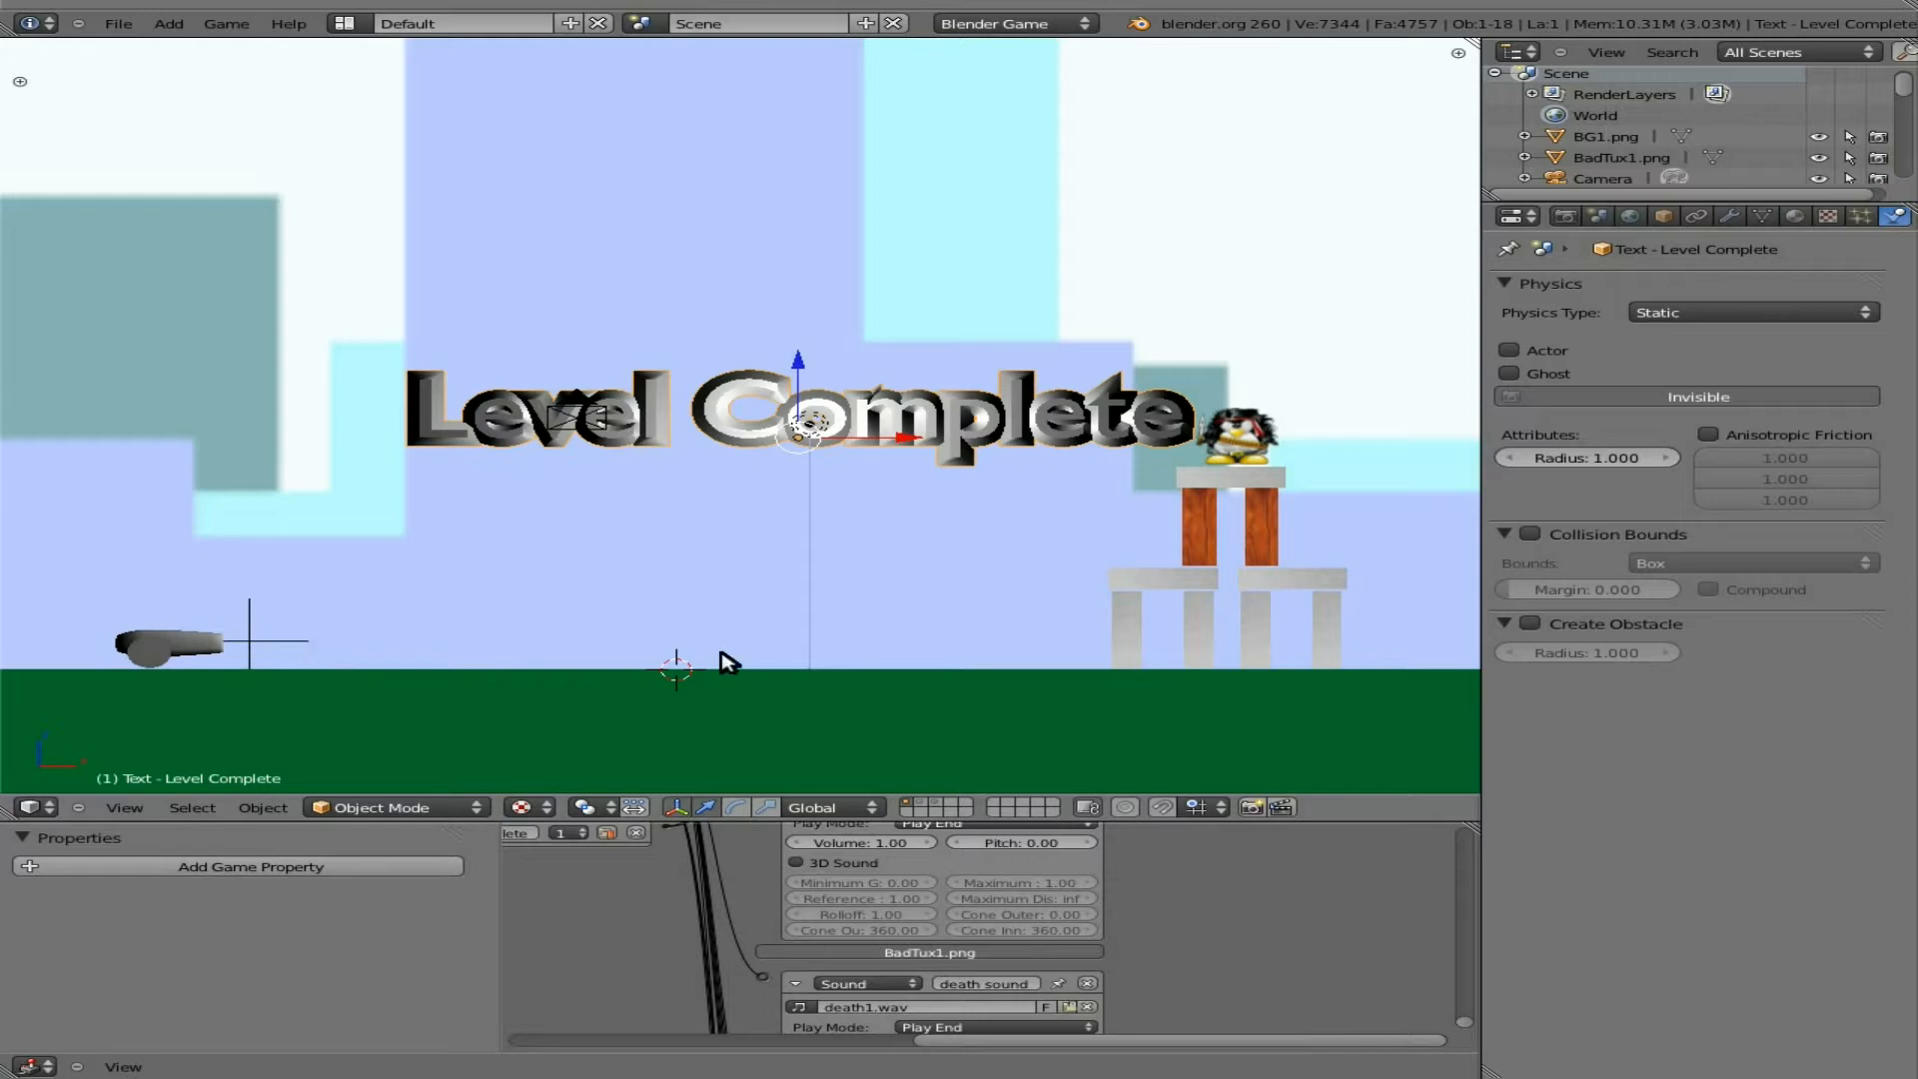
Step: Select the Player empty, expand its Shoot Tux actuator and set the linear velocity X to 25
{"action": "right_click", "coordinate": [288, 647]}
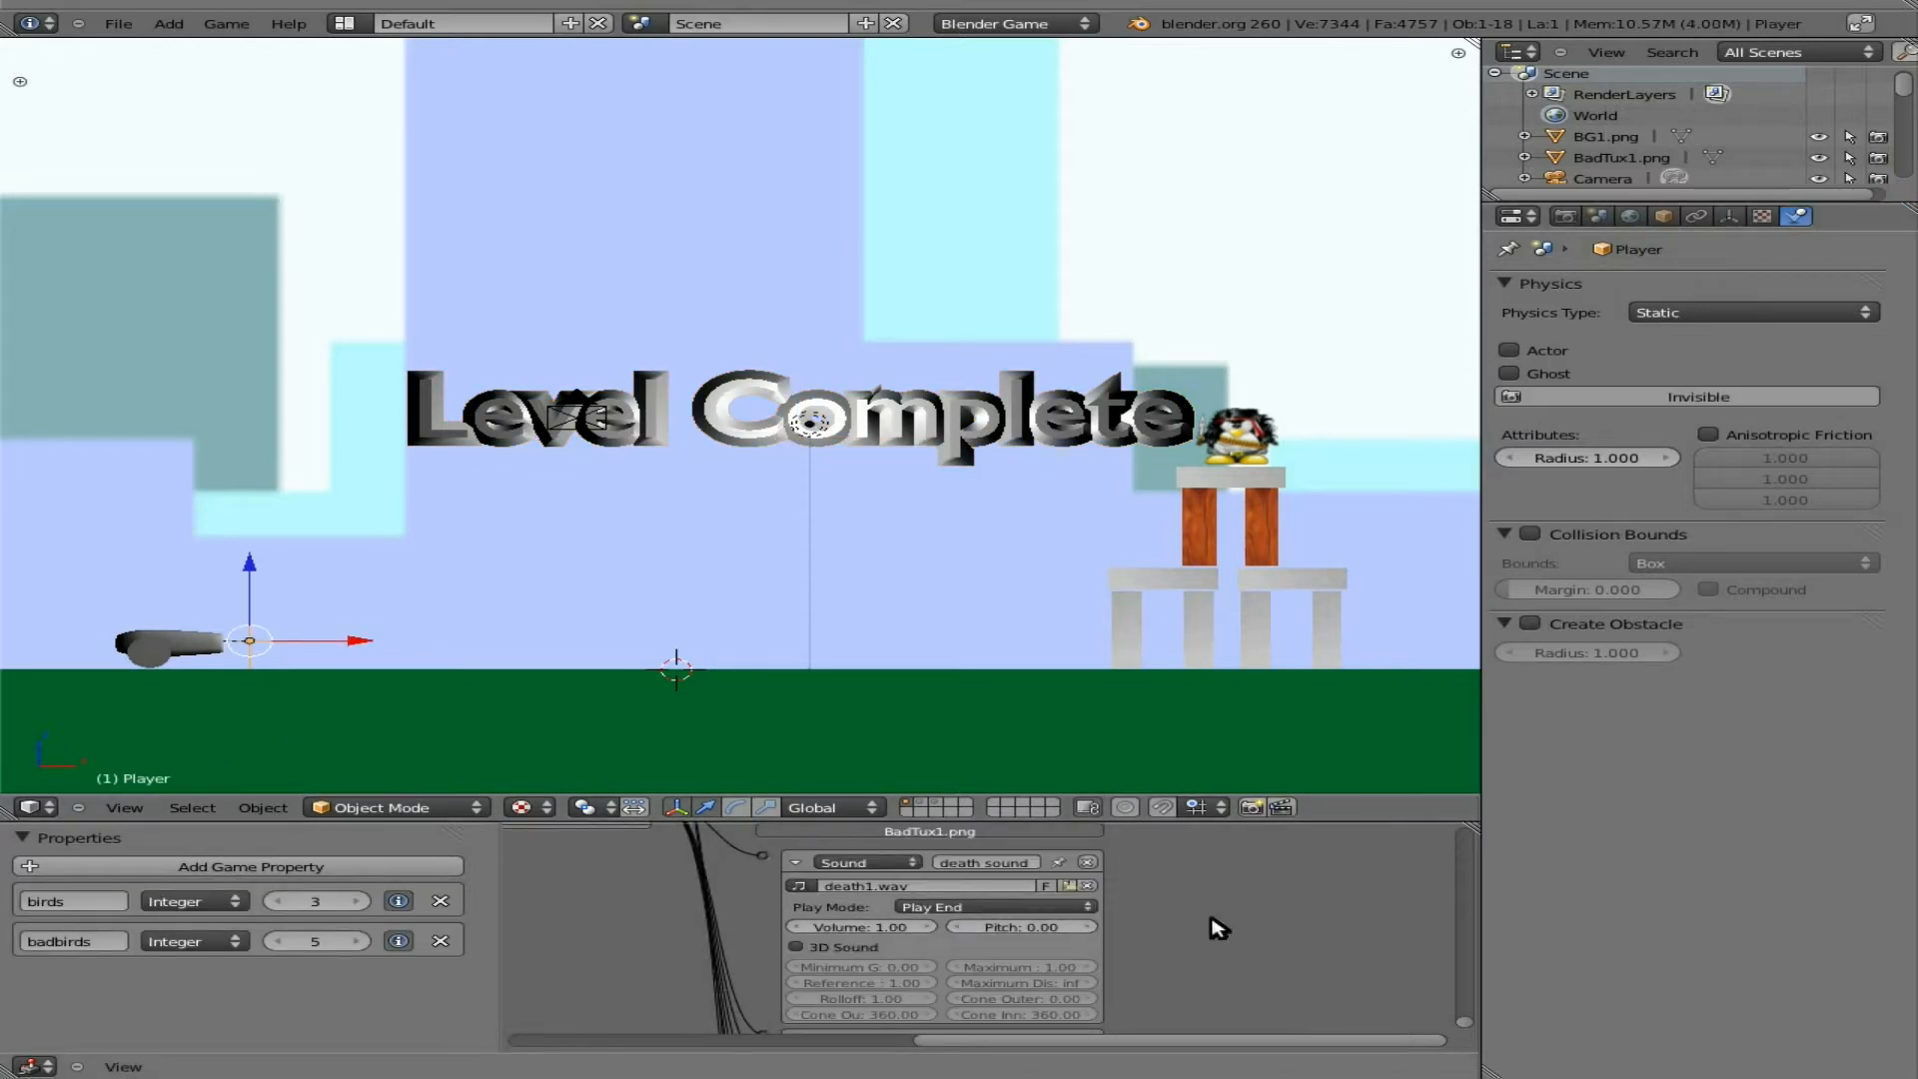
{"action": "middle_click_drag", "start_coordinate": [1259, 882], "coordinate": [1281, 1034]}
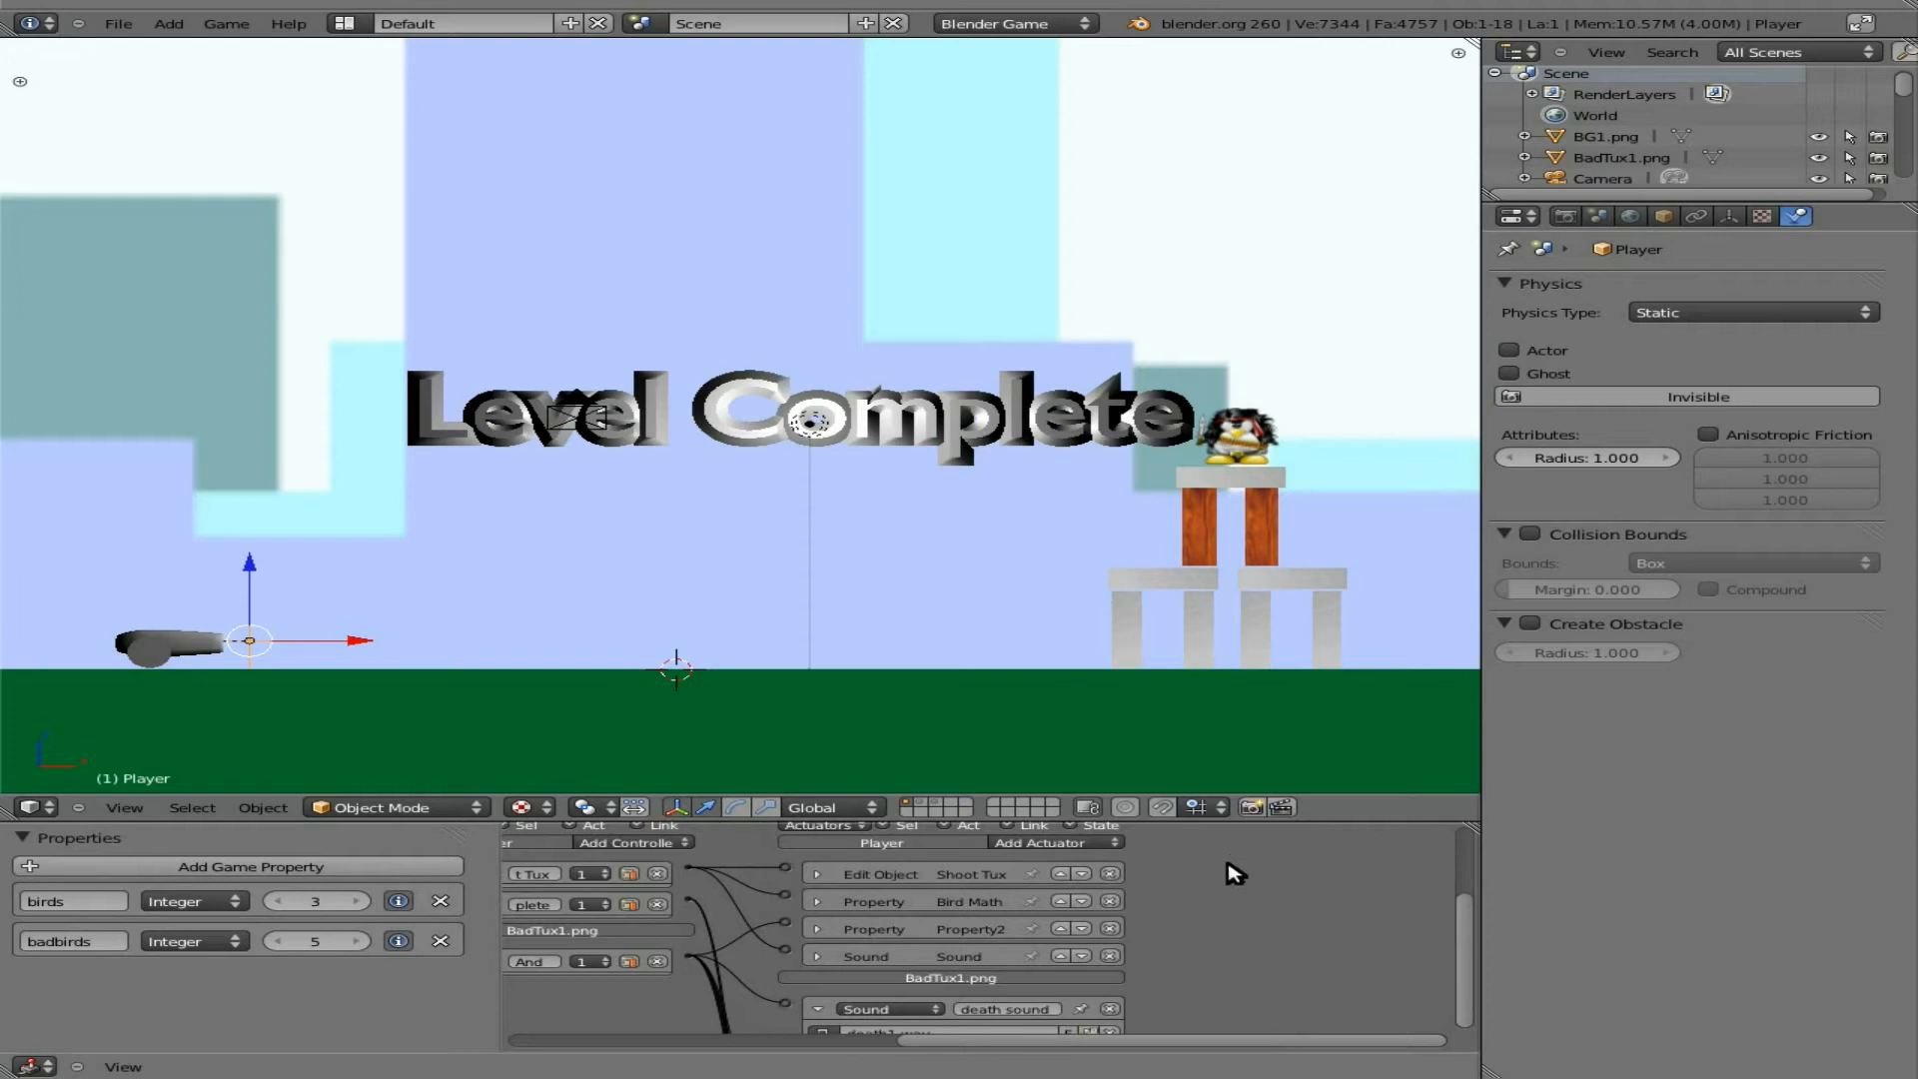
{"action": "left_click", "coordinate": [819, 873]}
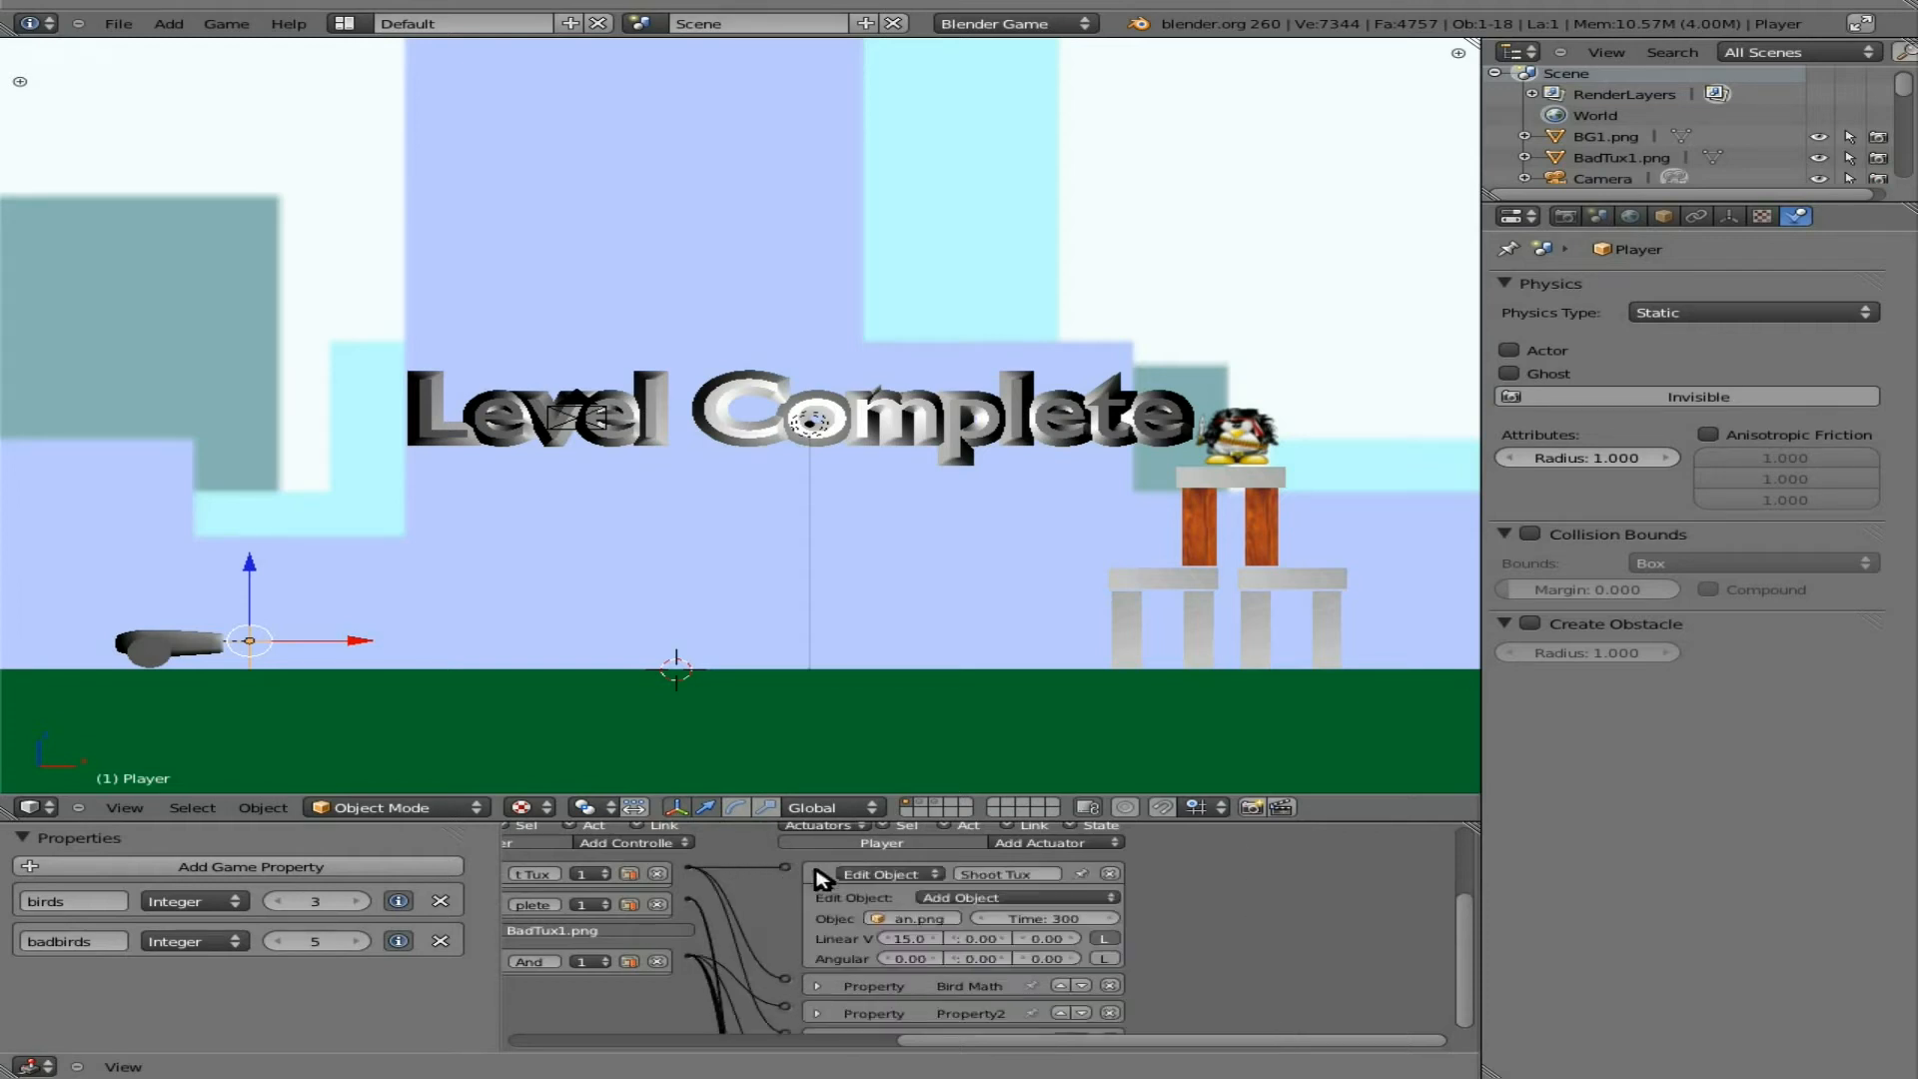
{"action": "left_click", "coordinate": [901, 939]}
{"action": "type", "text": "225"}
{"action": "key", "text": "Return"}
{"action": "left_click", "coordinate": [898, 939]}
{"action": "type", "text": "25"}
{"action": "key", "text": "Return"}
Step: Run the game and fire at the tower from different cannon angles to test the 25 velocity, then stop it
{"action": "key", "text": "p"}
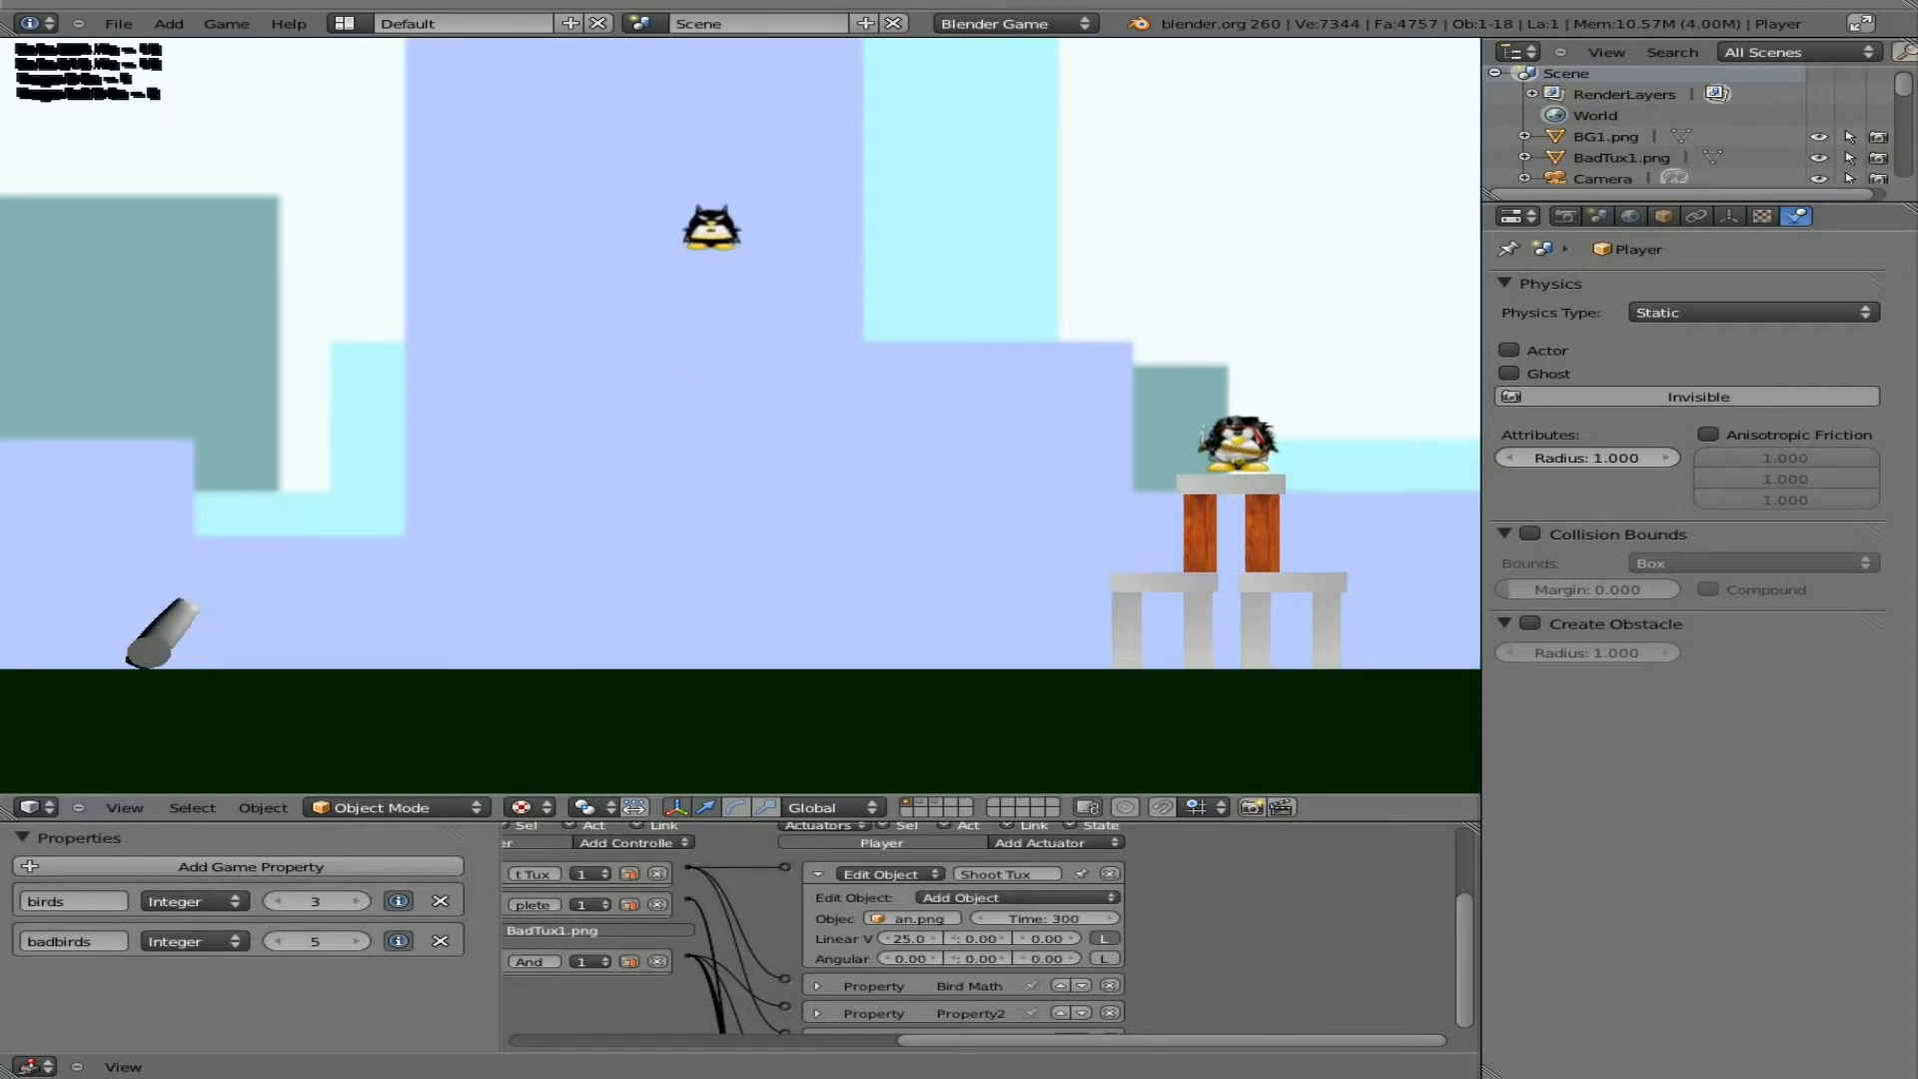
{"action": "key", "text": "Down"}
{"action": "key", "text": "space"}
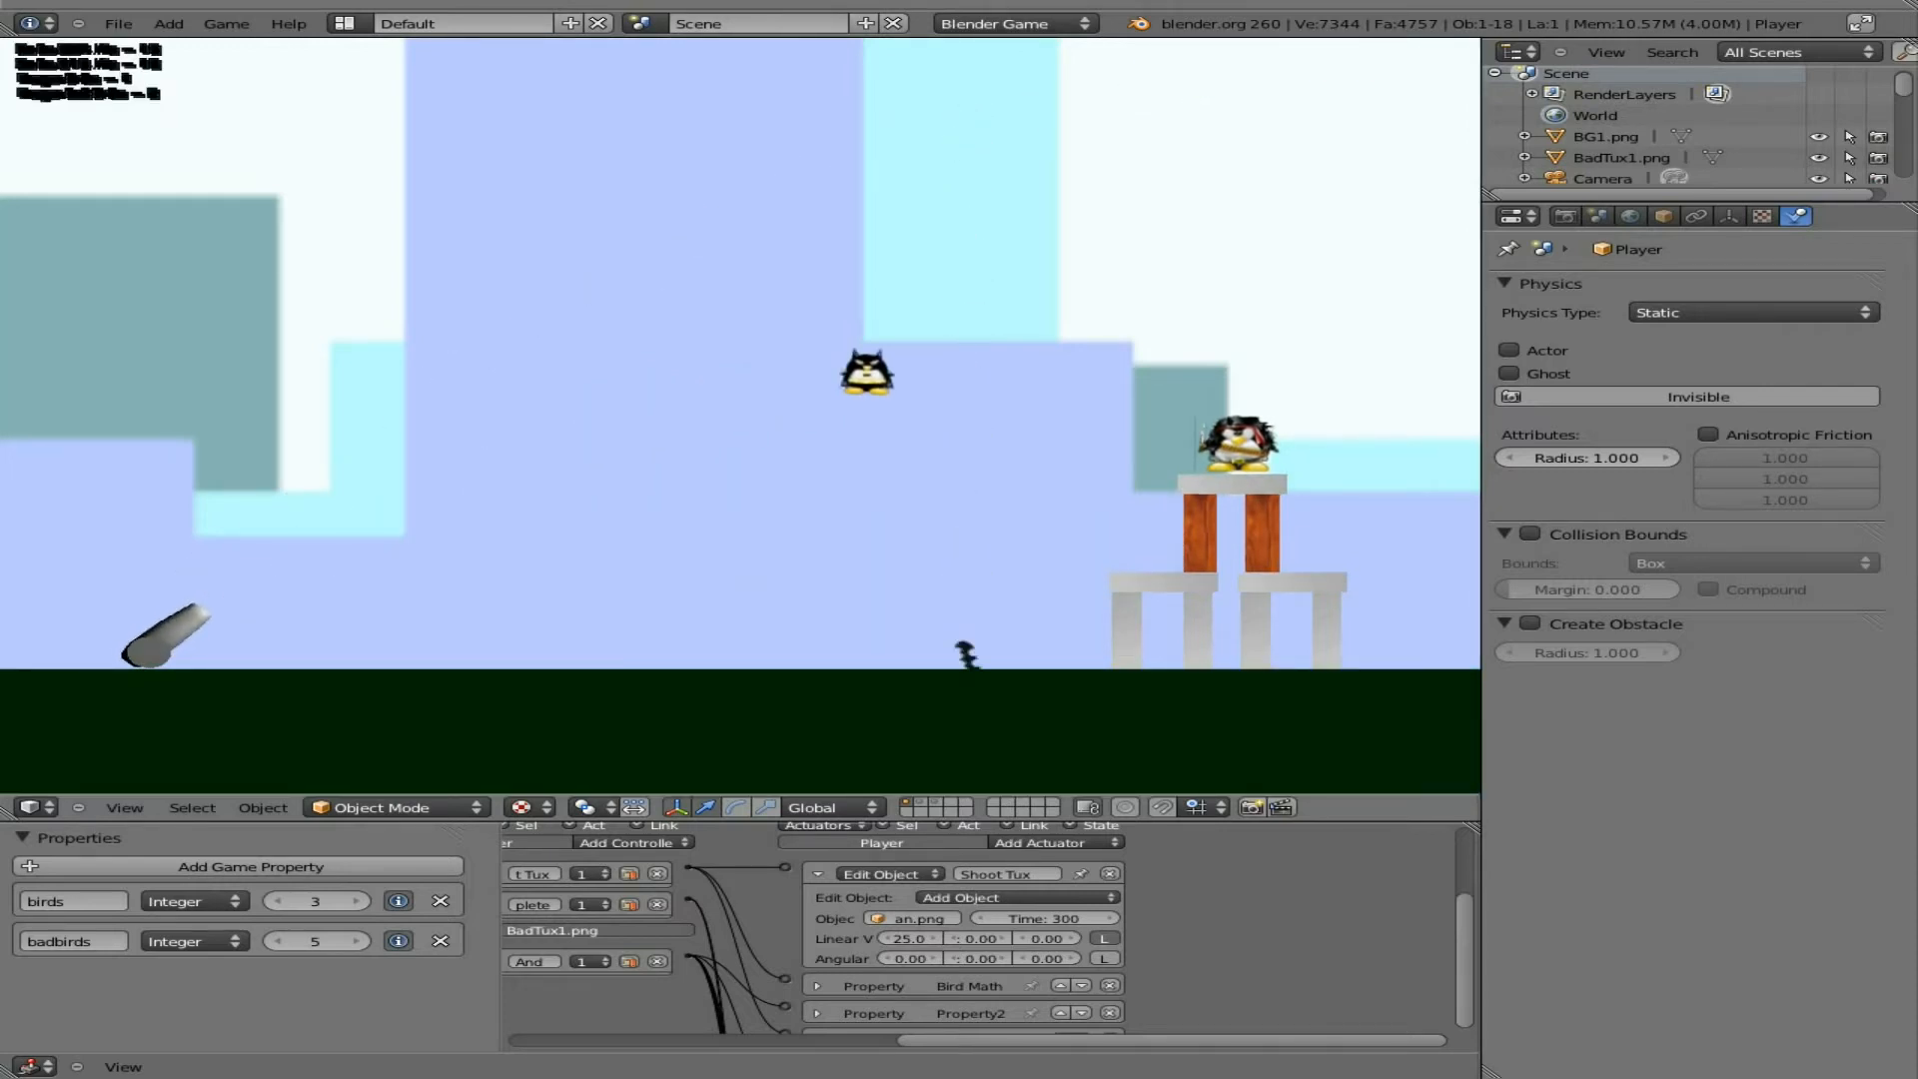
{"action": "key", "text": "Escape"}
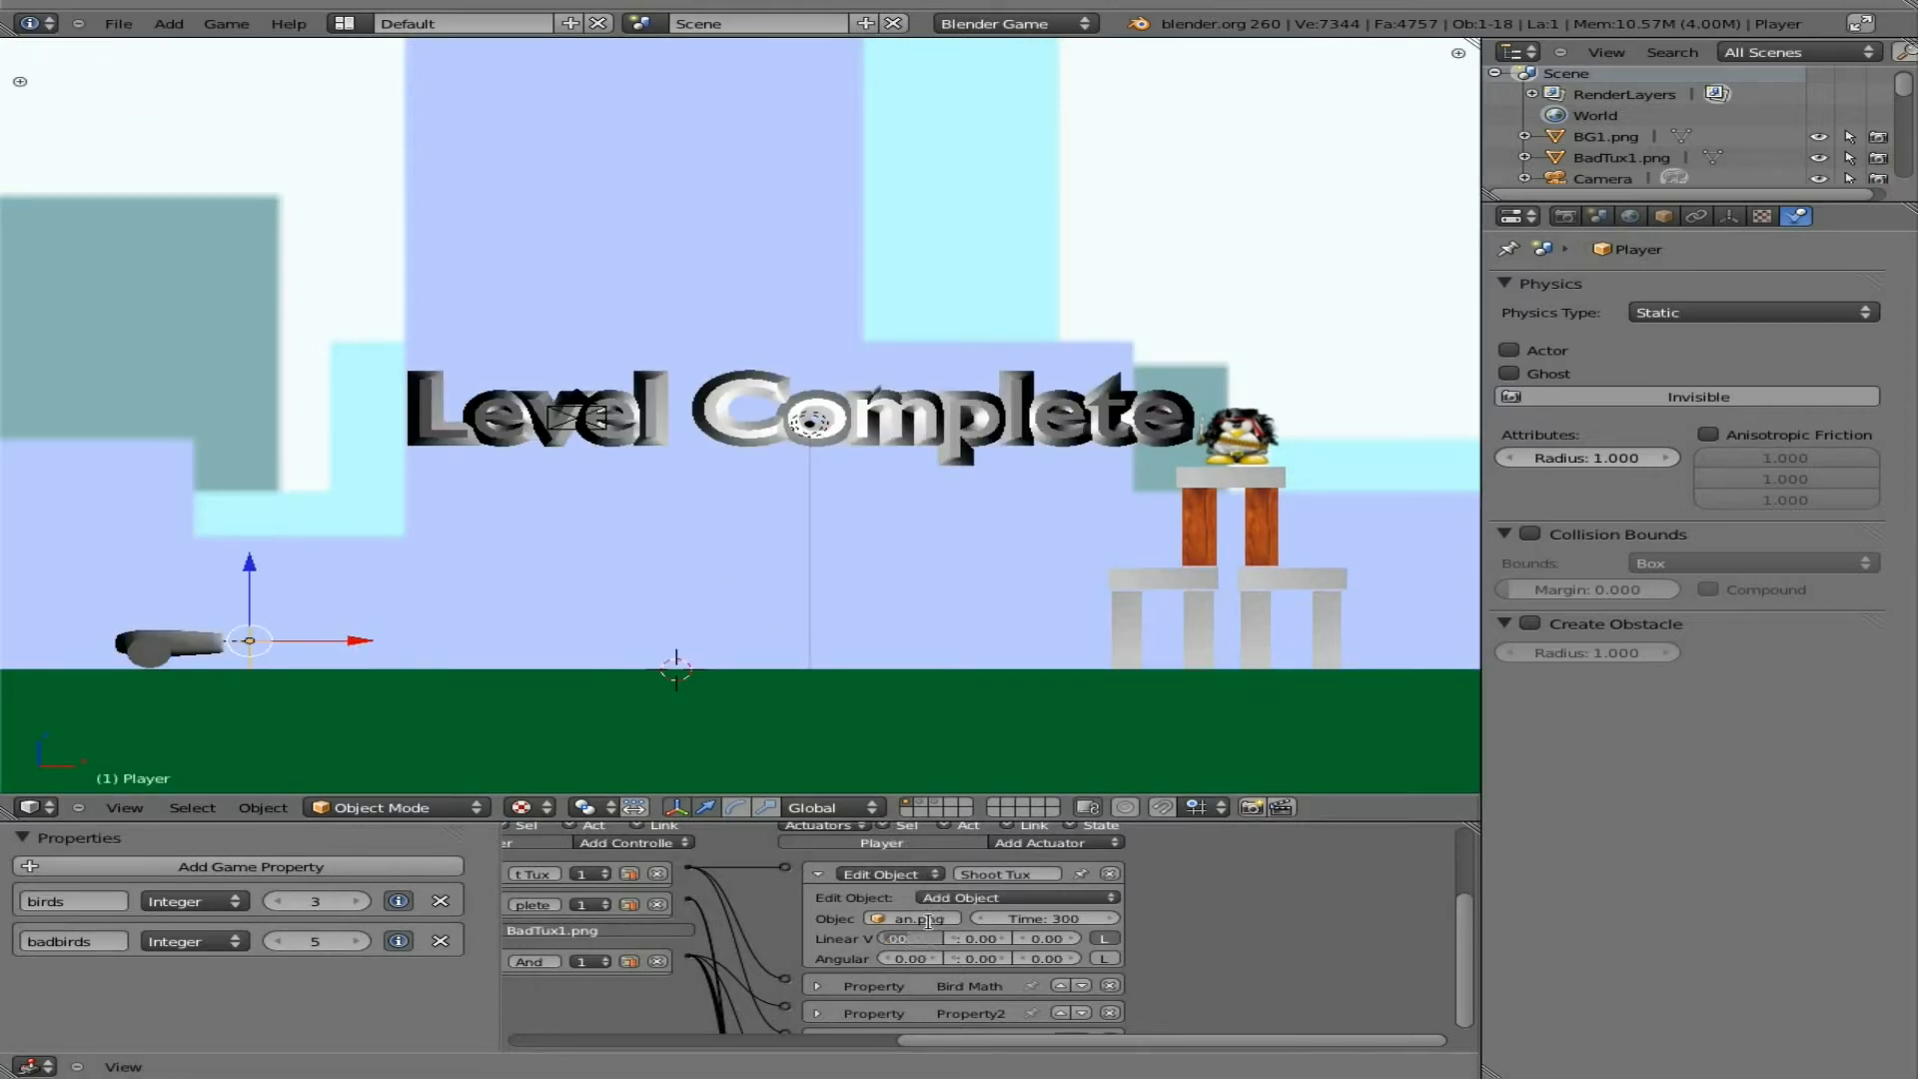
Step: Set the Shoot Tux actuator's linear velocity X to 20 and test it in the game by firing at the enemy penguin
{"action": "type", "text": "20"}
{"action": "key", "text": "Return"}
{"action": "key", "text": "p"}
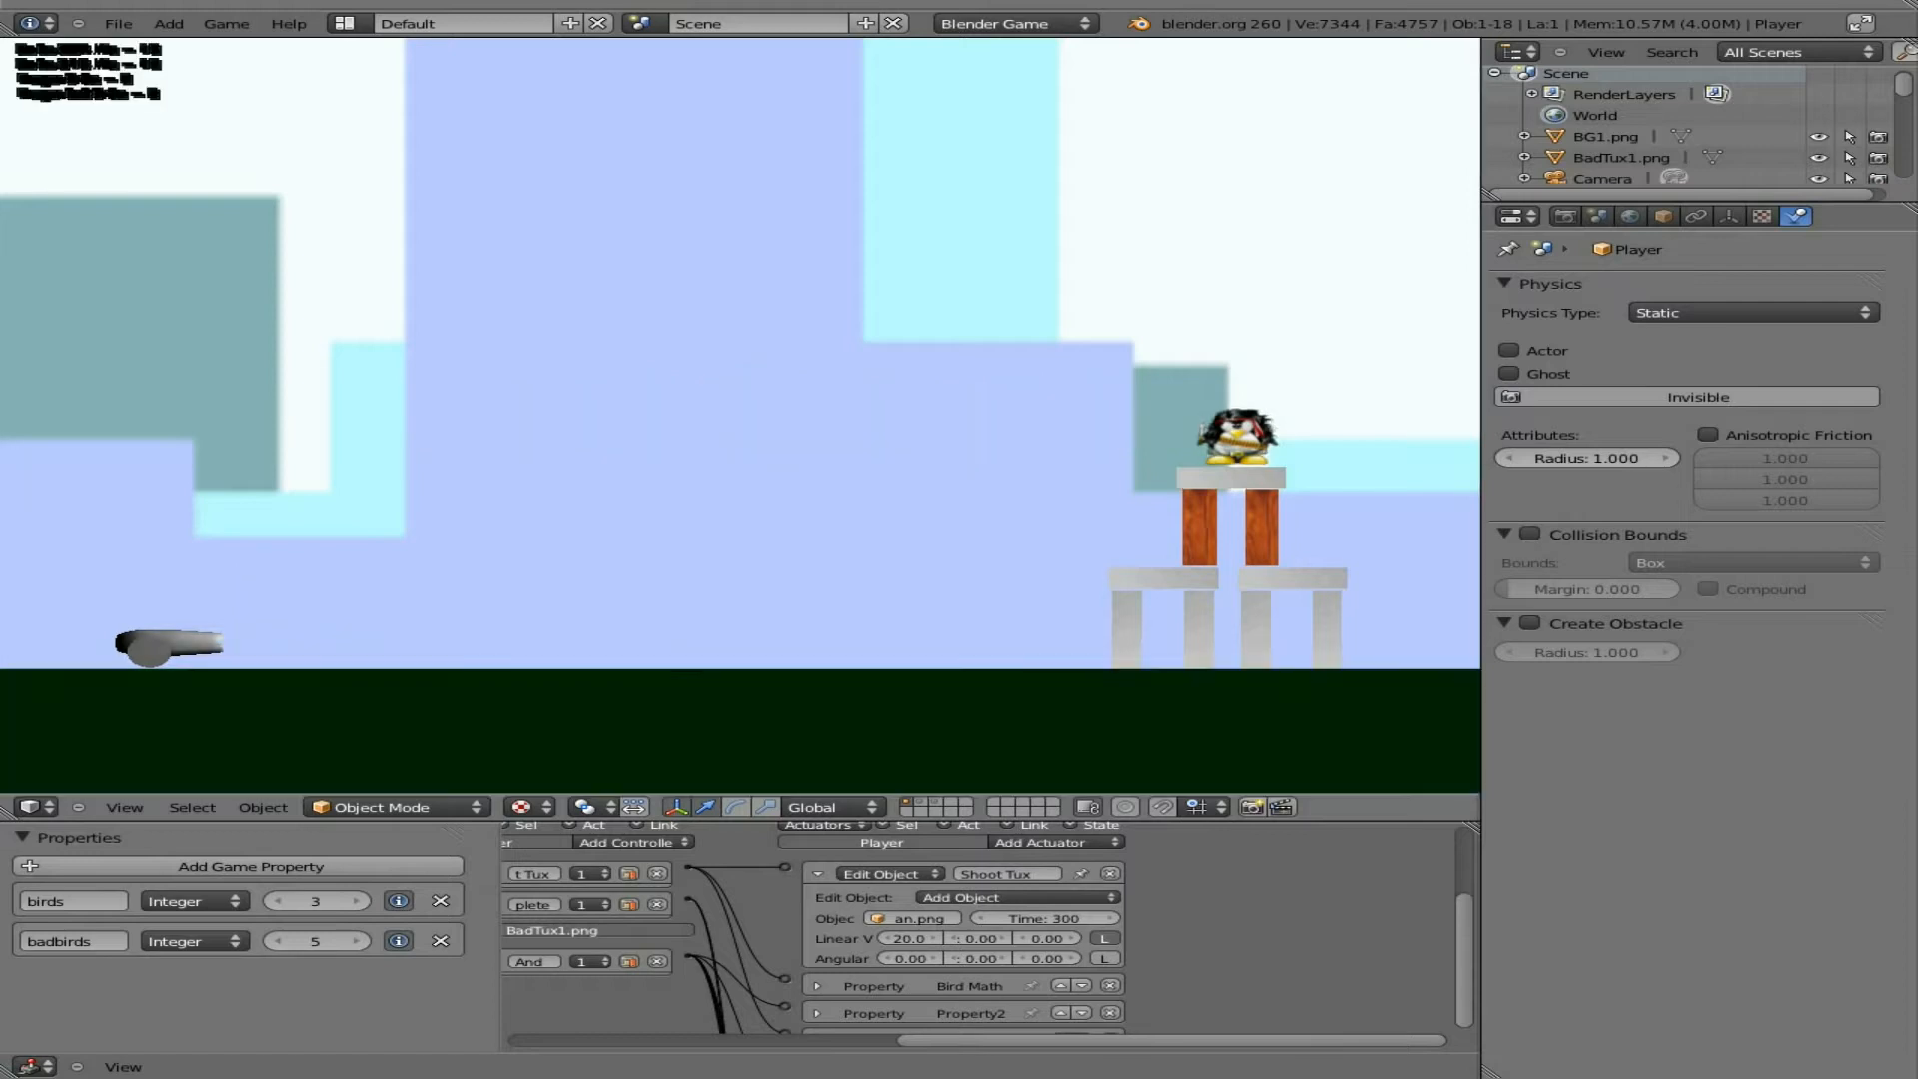
{"action": "key", "text": "Up"}
{"action": "key", "text": "space"}
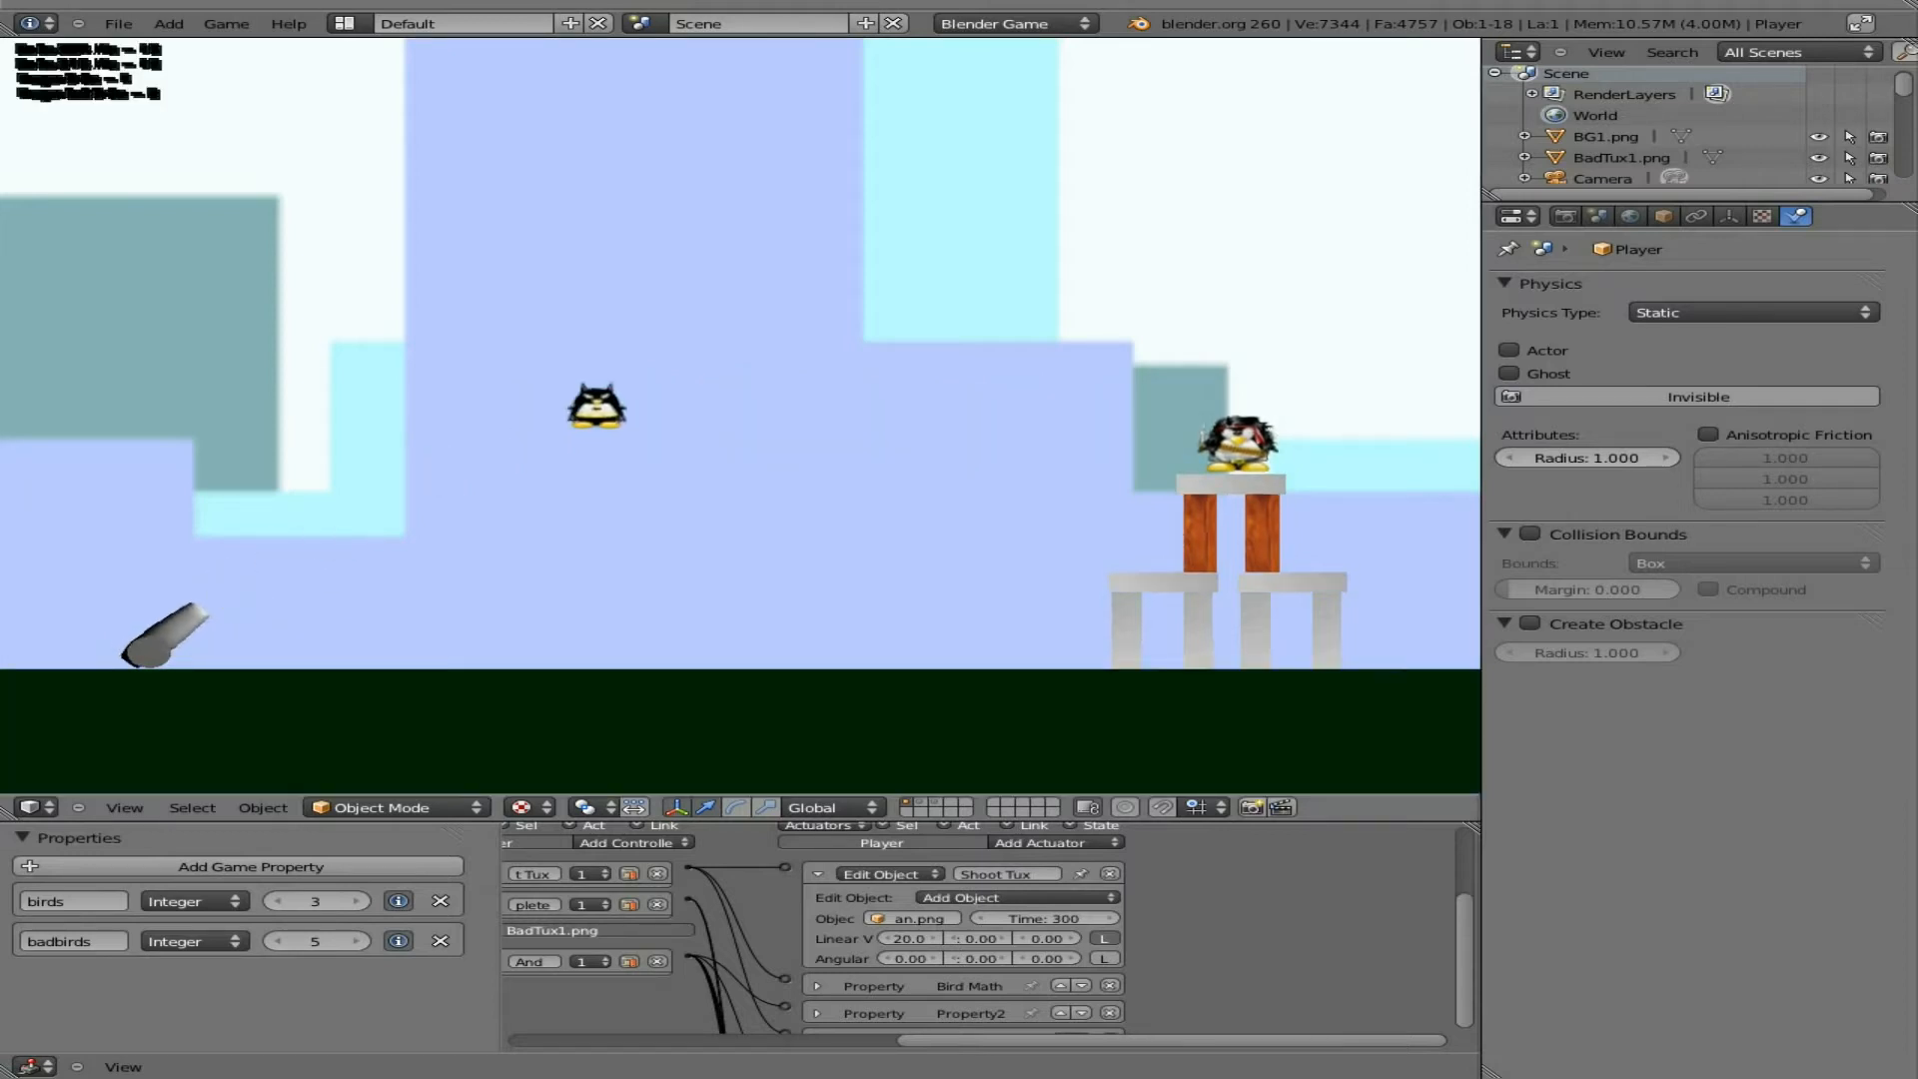
{"action": "key", "text": "space"}
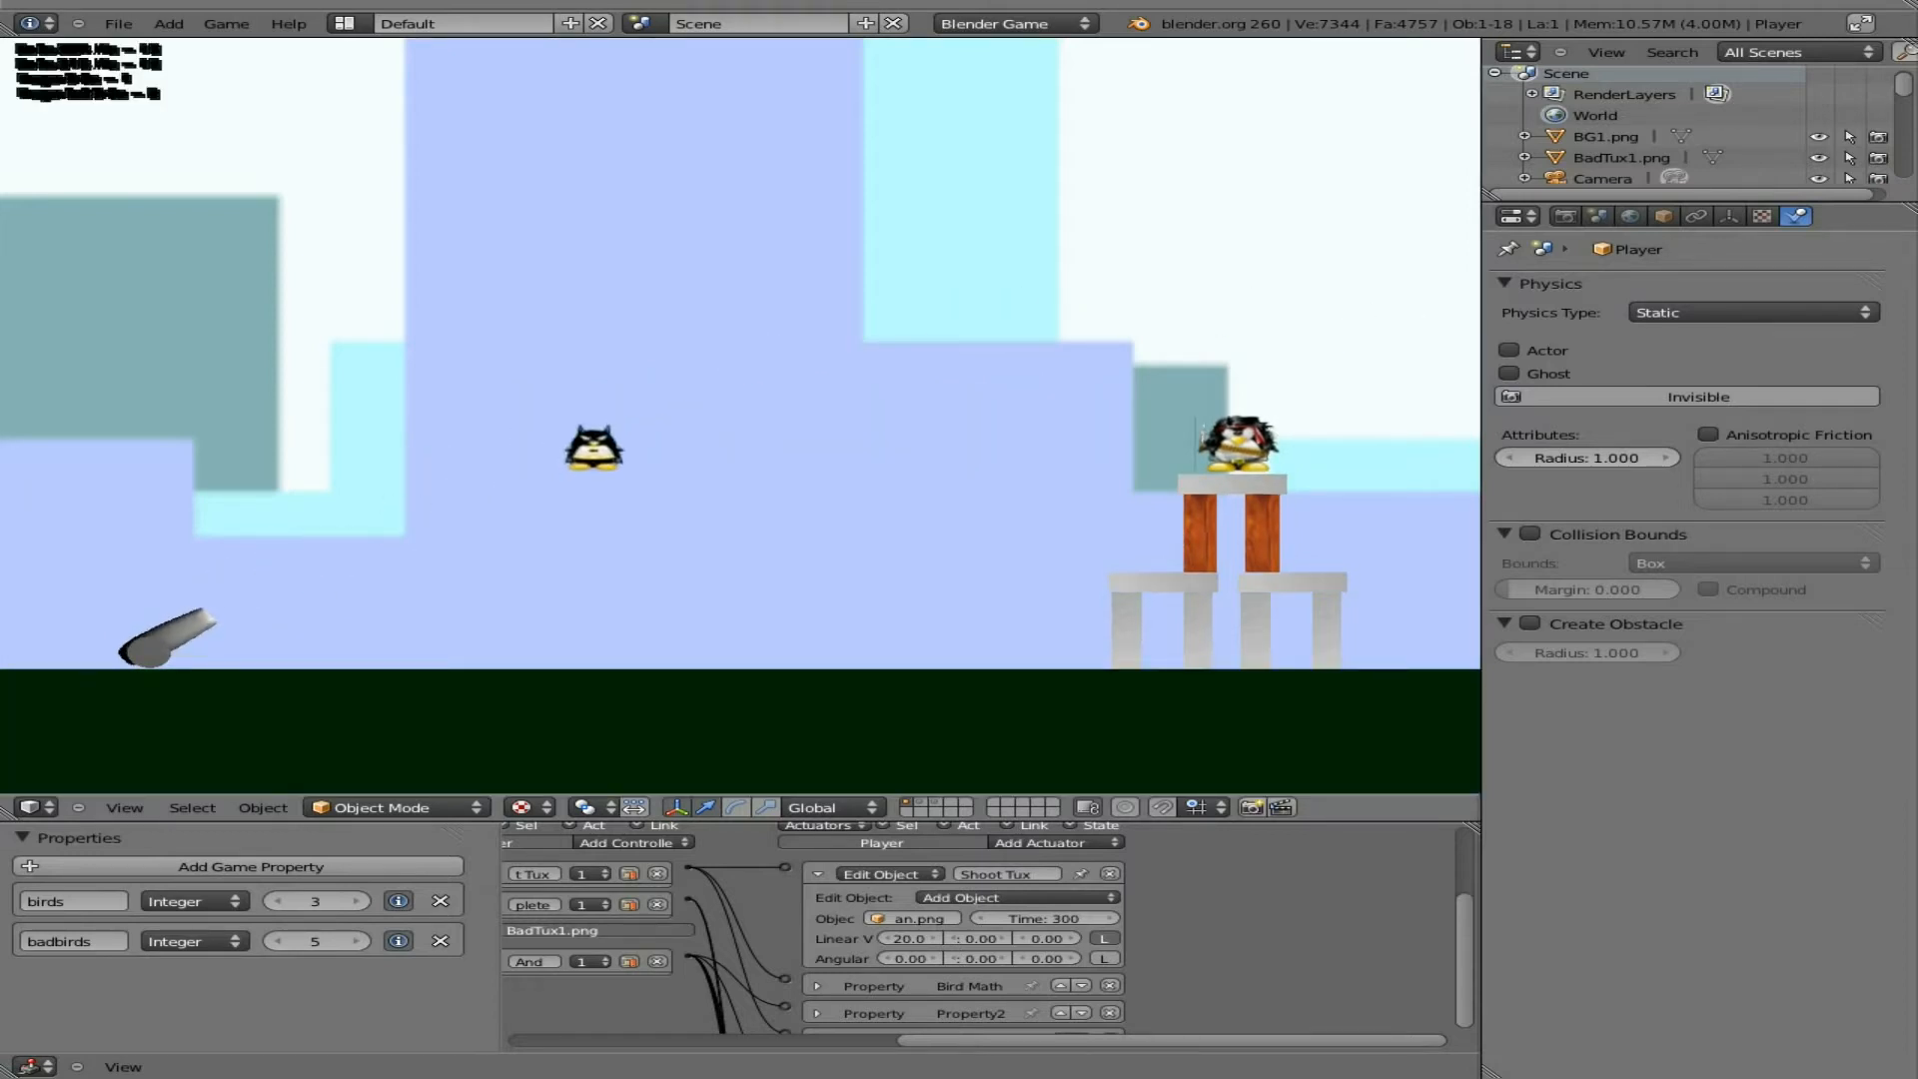
{"action": "key", "text": "Up"}
{"action": "key", "text": "space"}
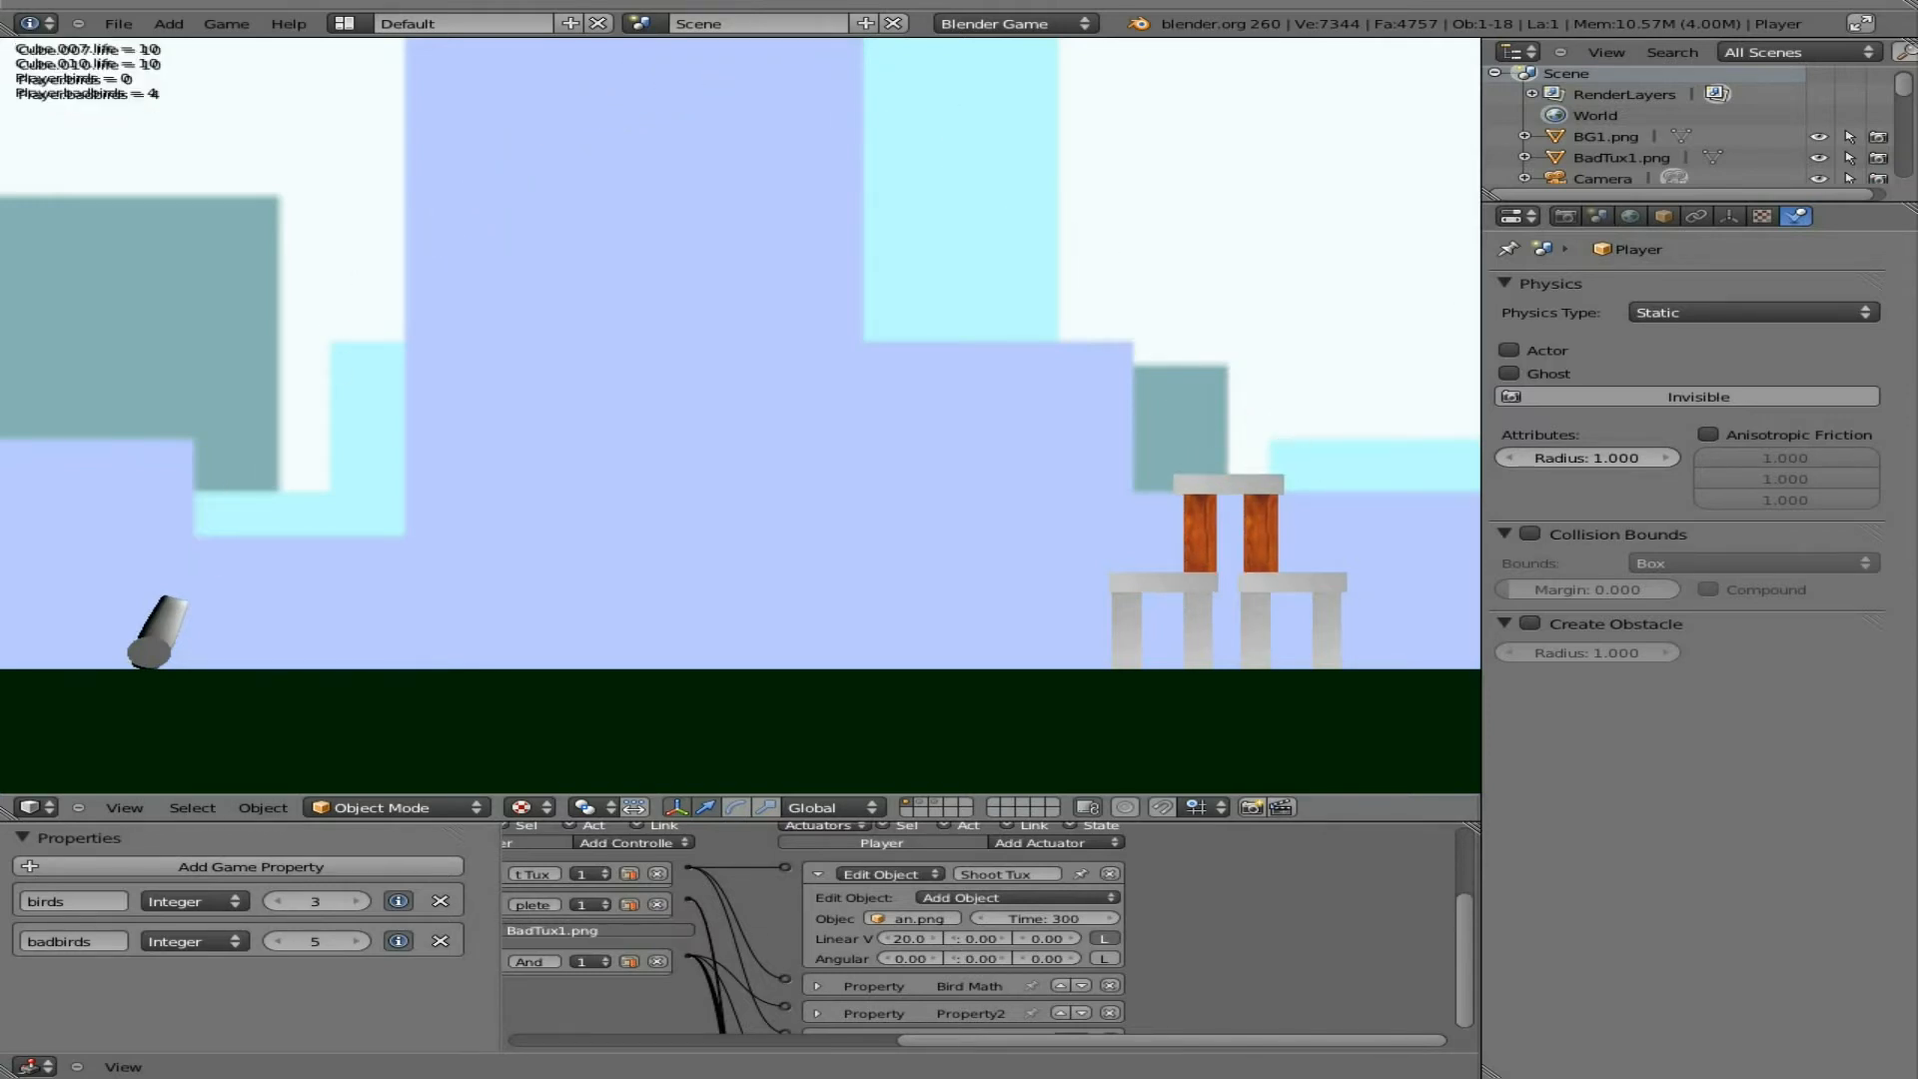
{"action": "key", "text": "Escape"}
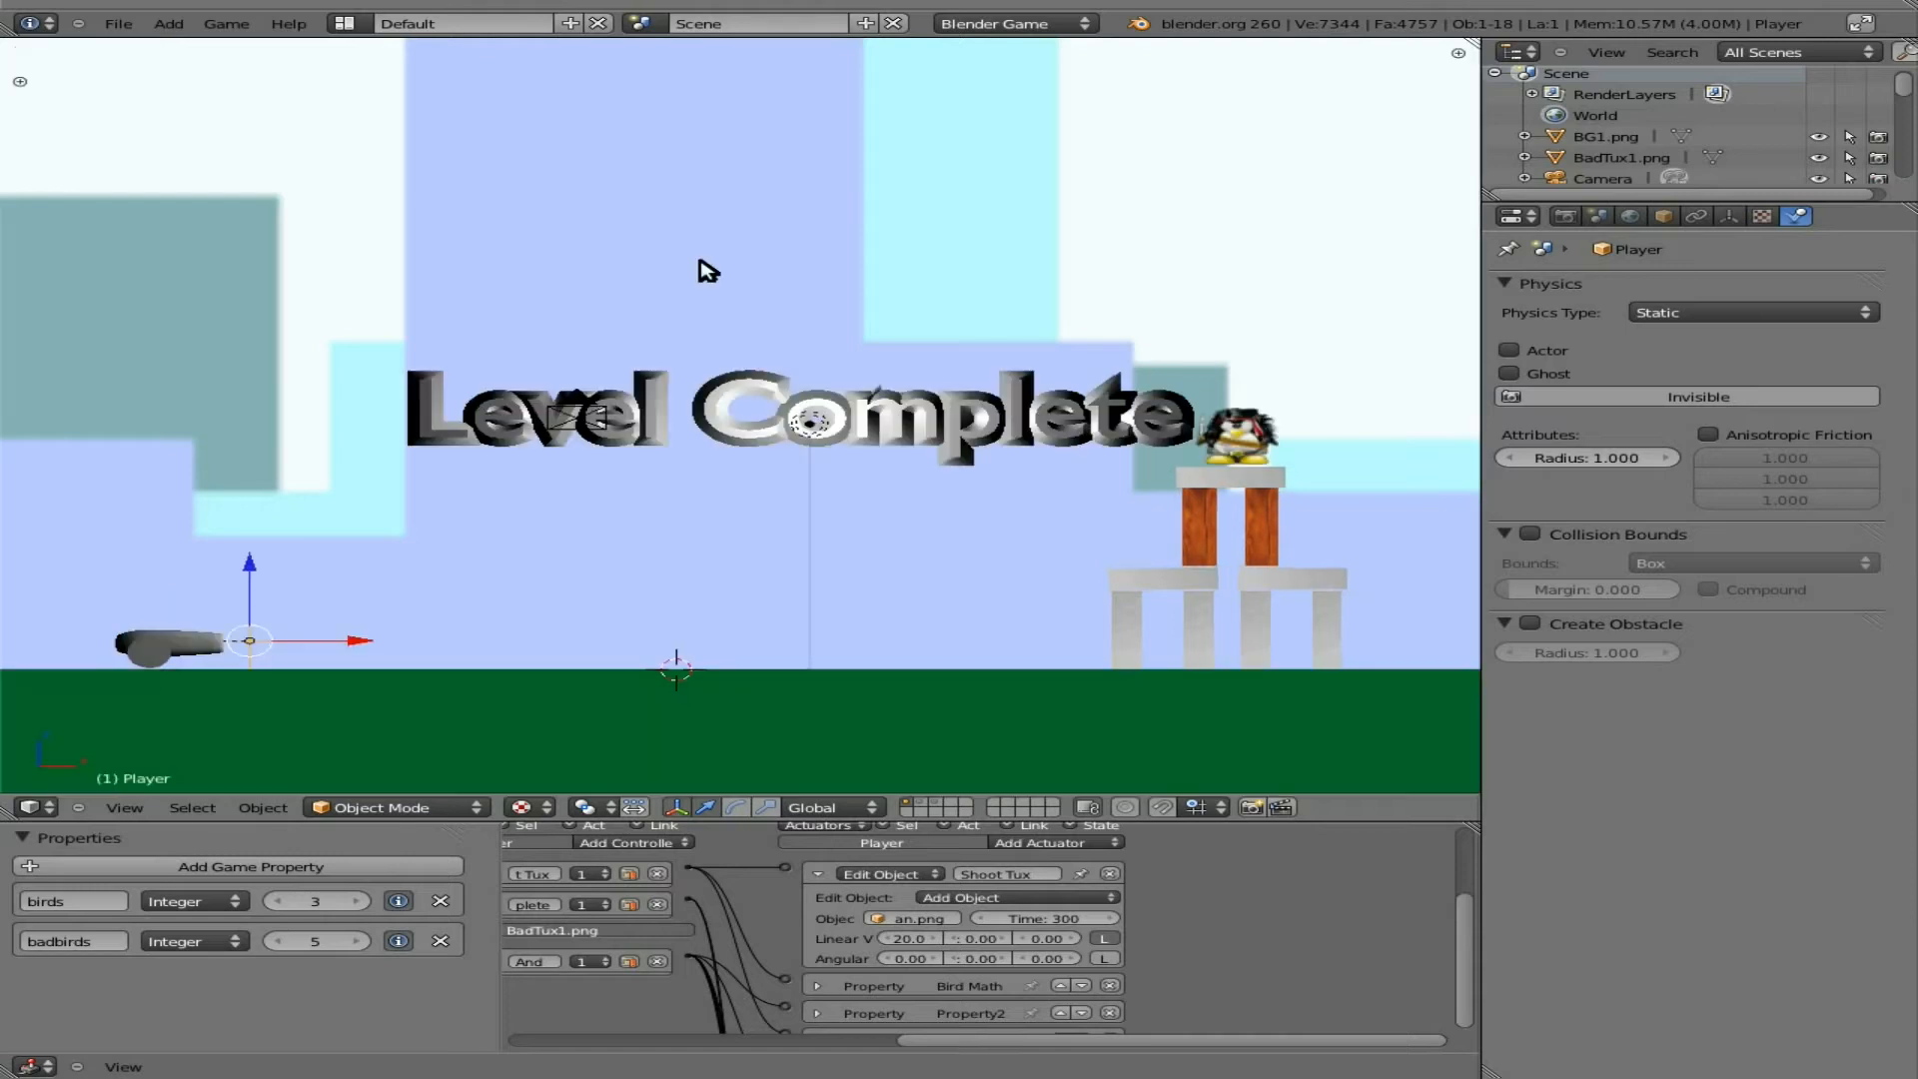
Step: Select the enemy penguin on top of the tower and delete its death sound actuator
{"action": "right_click", "coordinate": [1261, 434]}
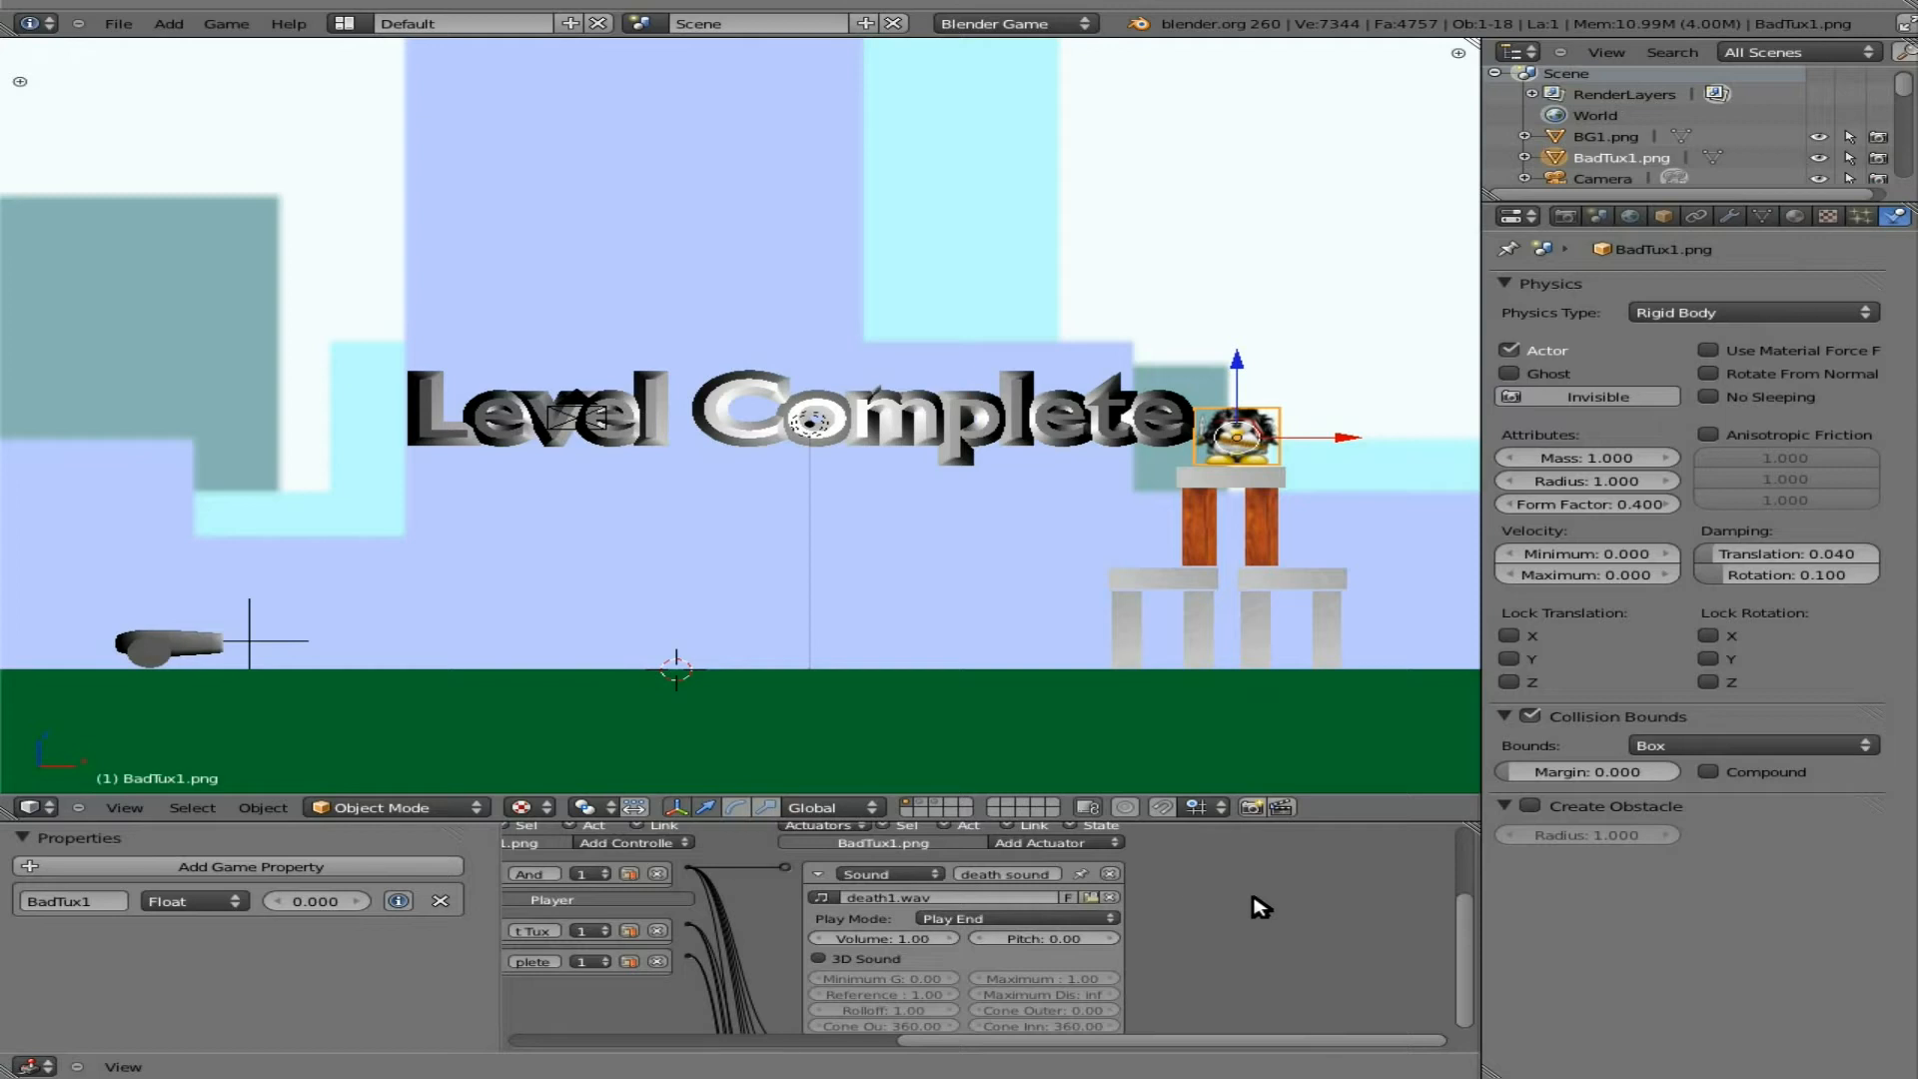
{"action": "scroll", "coordinate": [1261, 905], "scroll_direction": "down", "scroll_amount": 3}
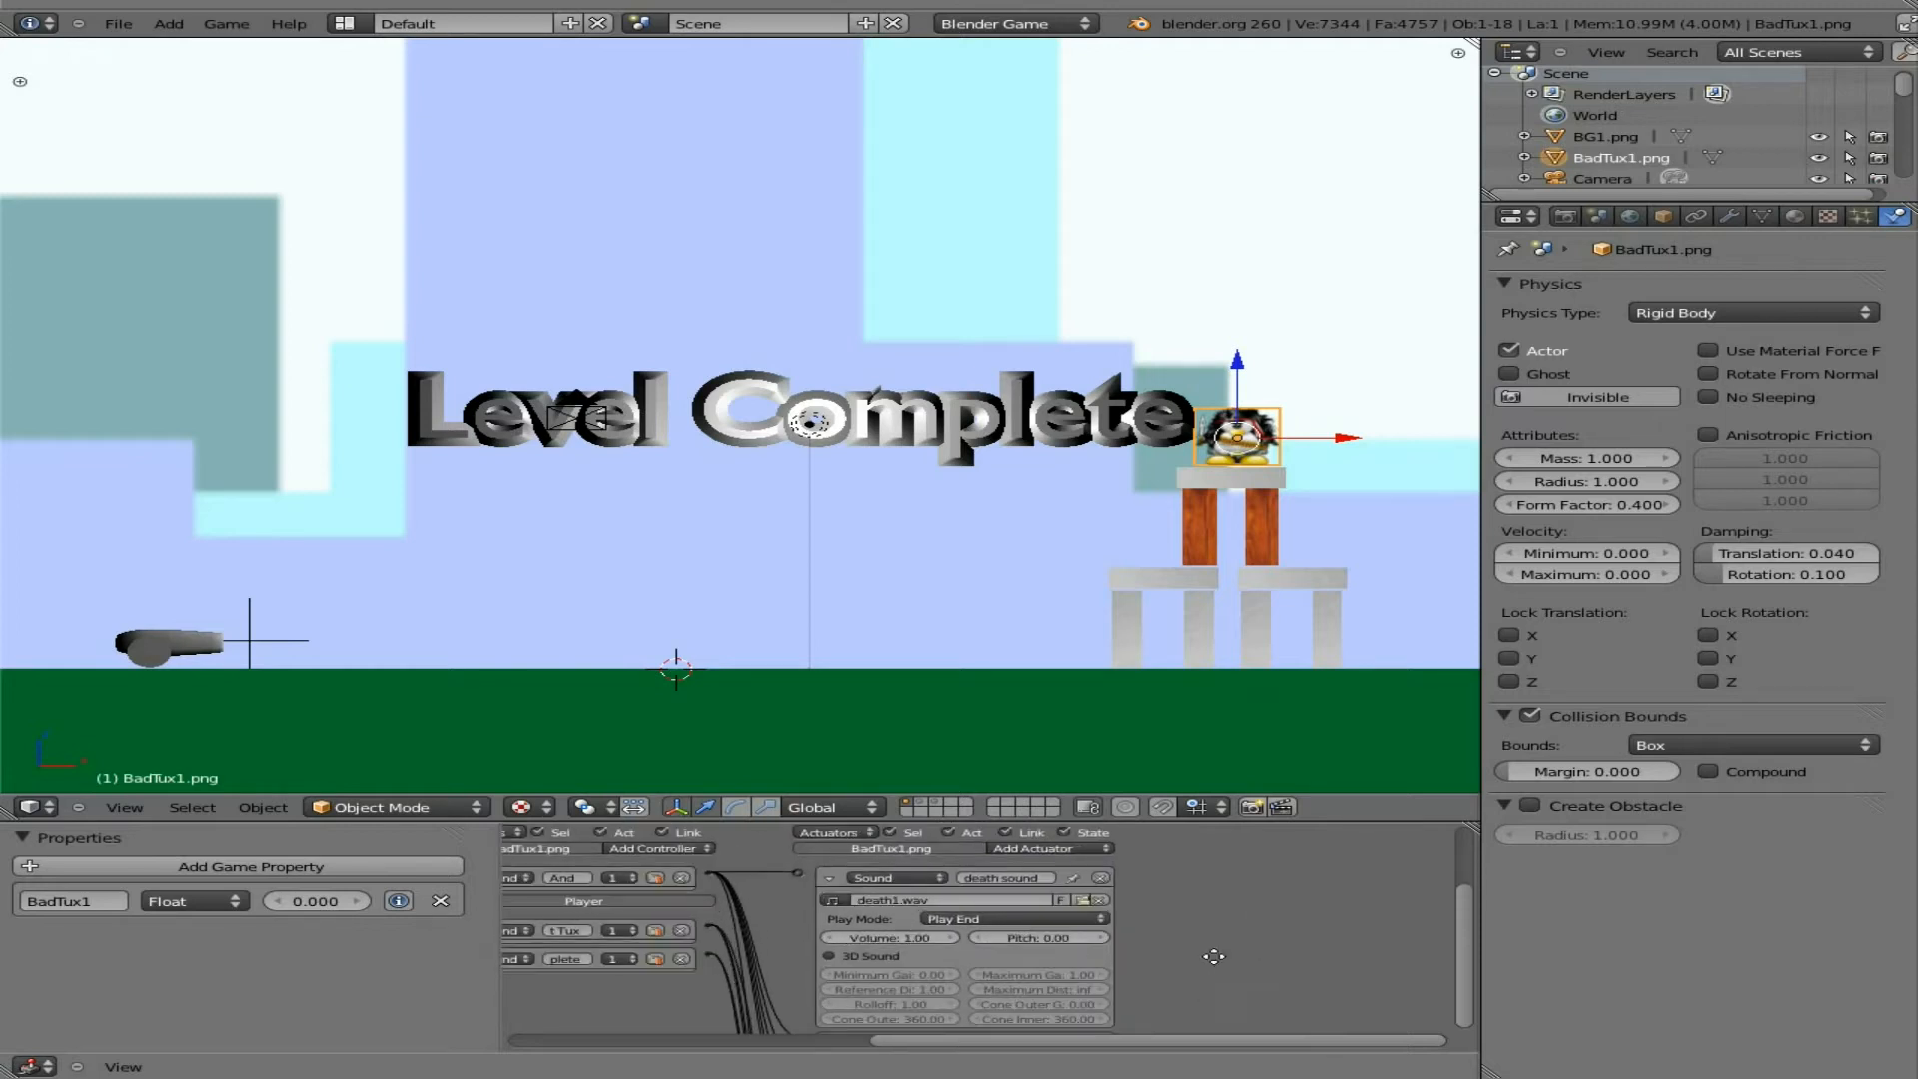
{"action": "middle_click_drag", "start_coordinate": [1212, 959], "coordinate": [1216, 856]}
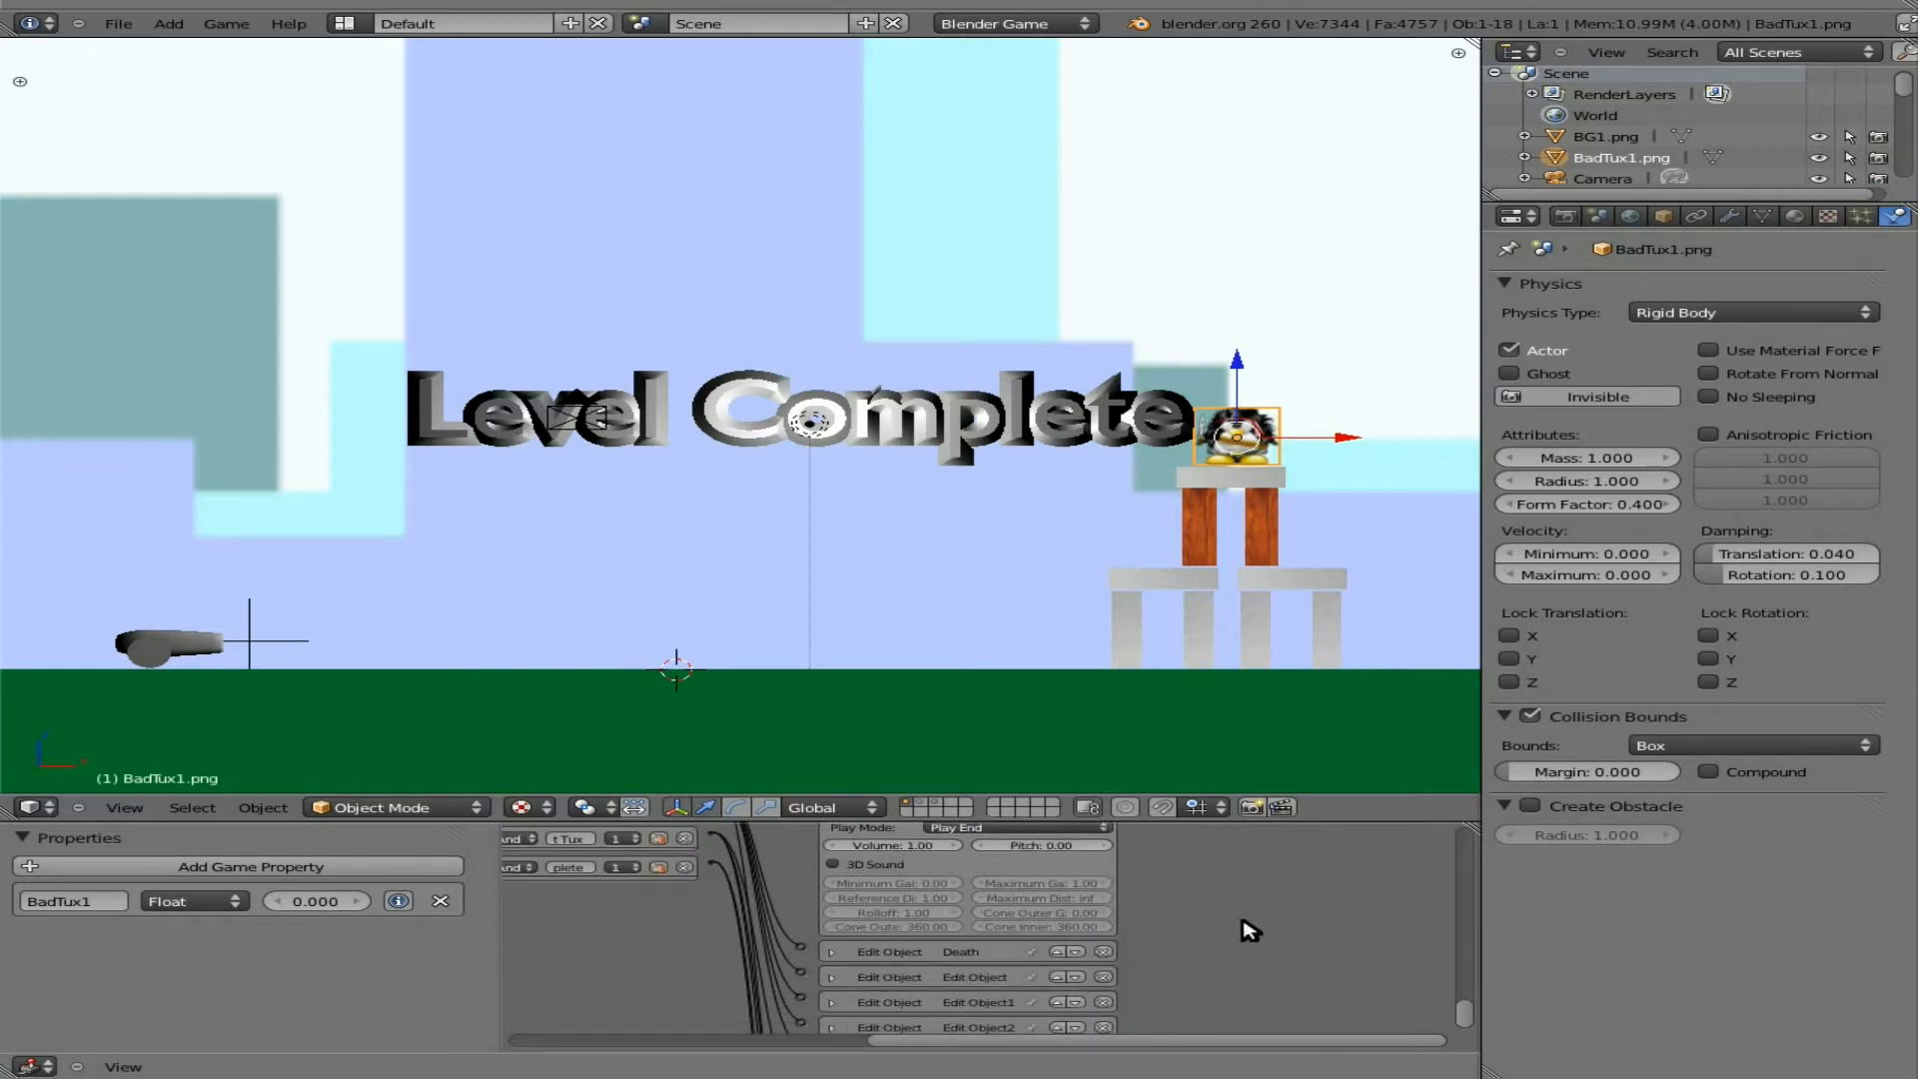
{"action": "middle_click_drag", "start_coordinate": [1222, 877], "coordinate": [1198, 958]}
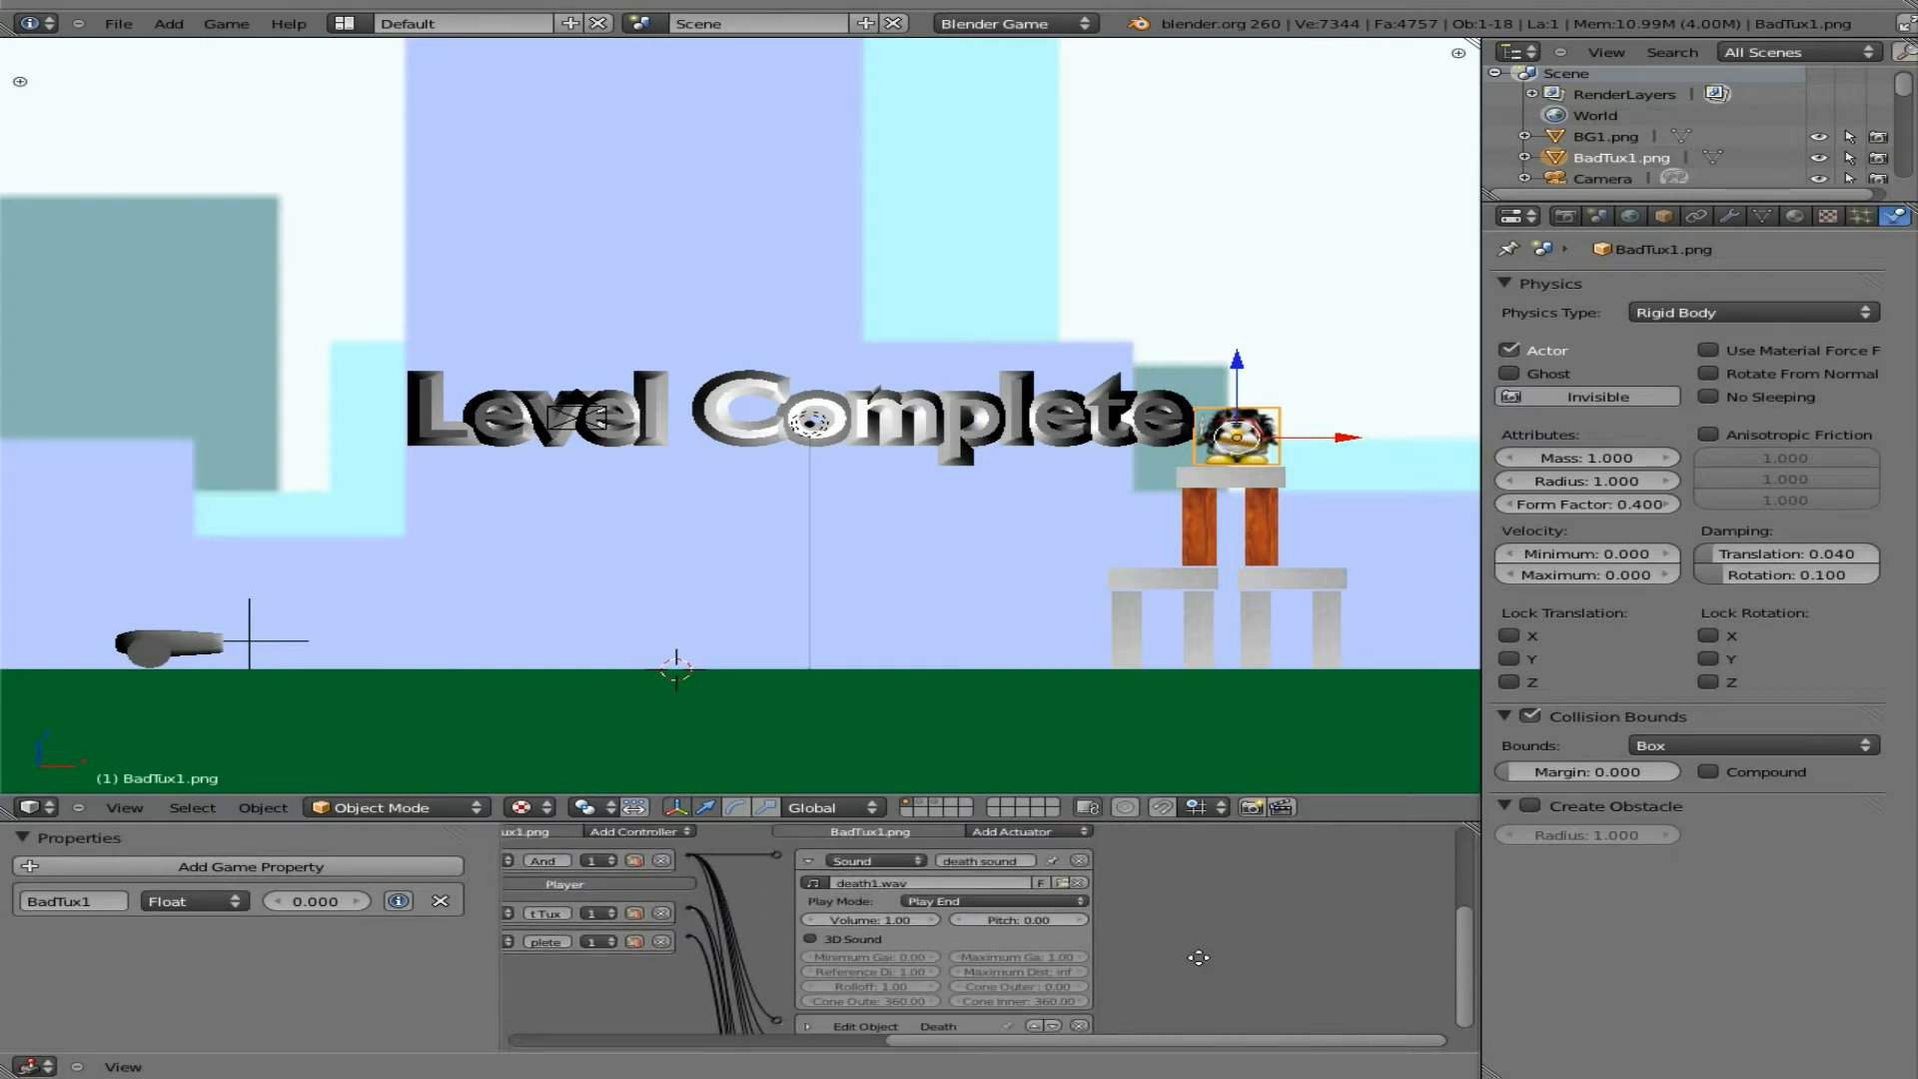
{"action": "left_click", "coordinate": [1080, 862]}
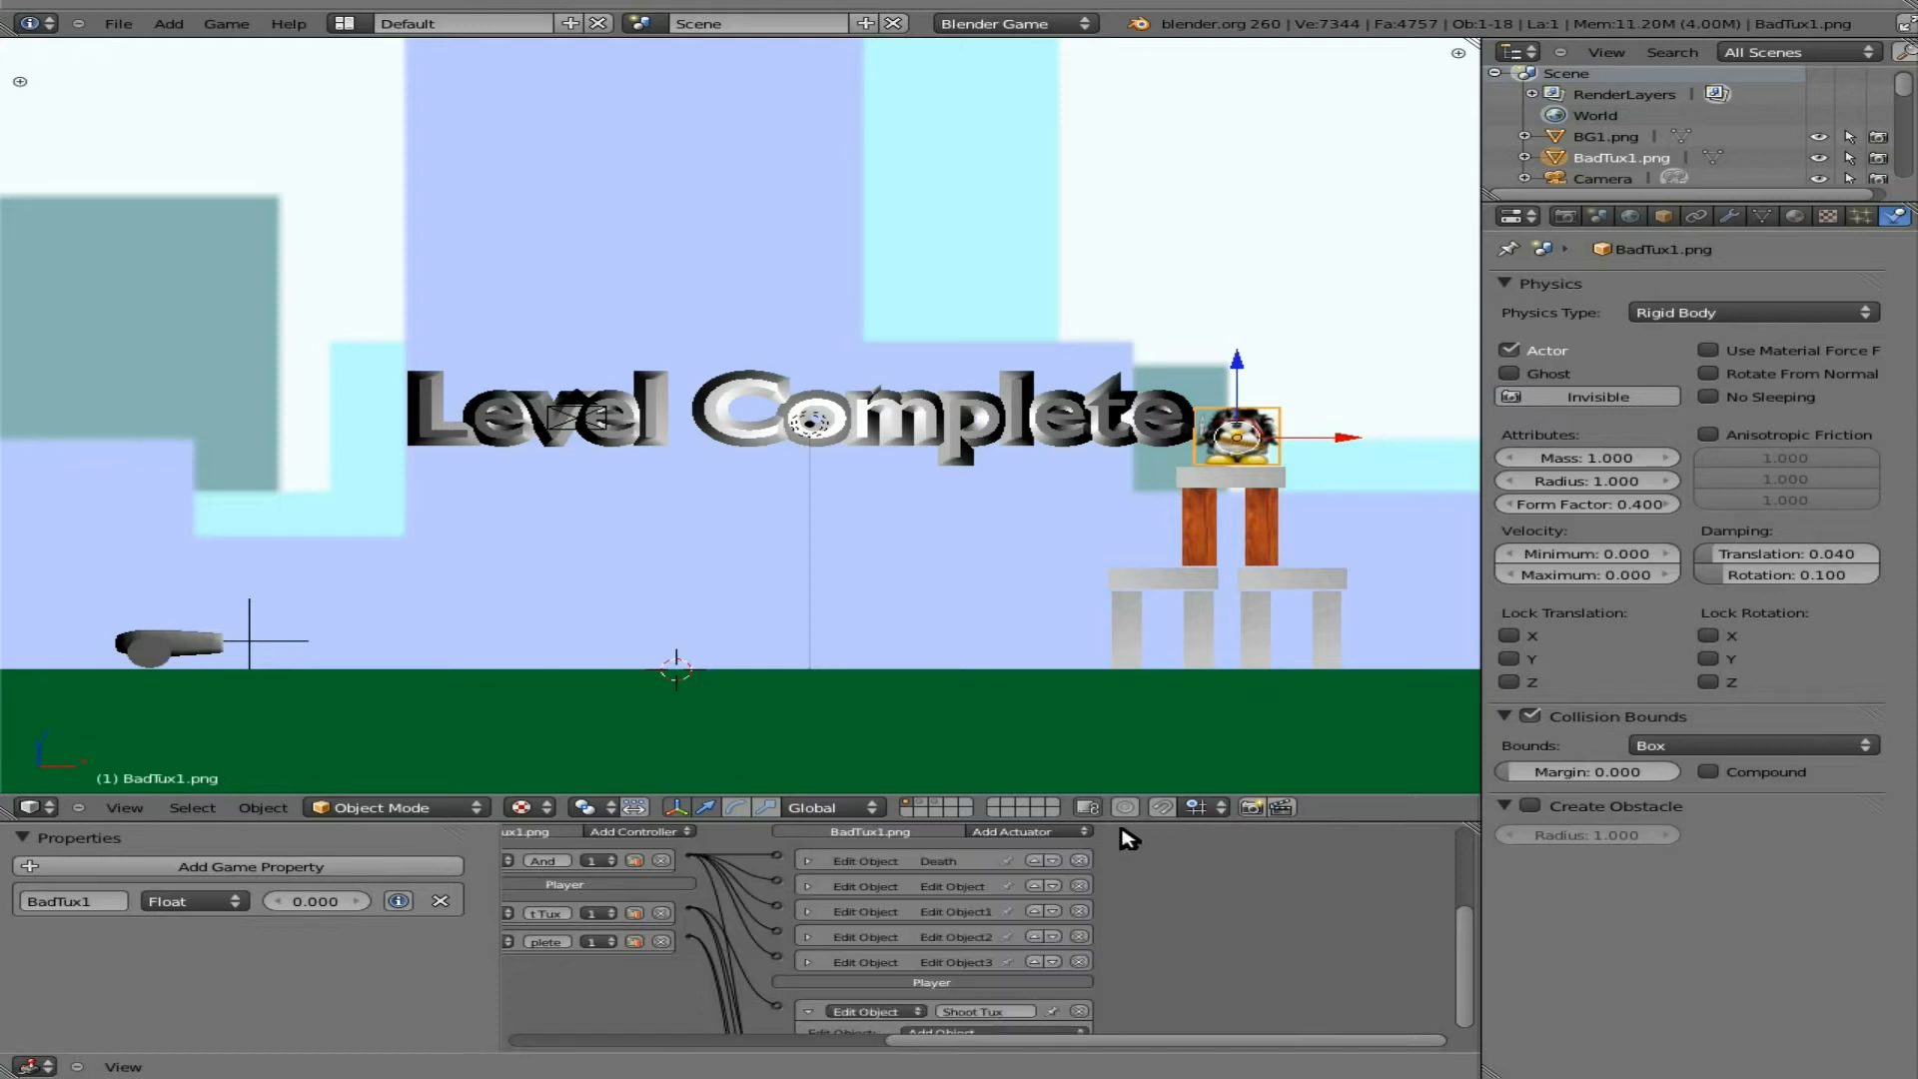
Step: Show the second layer, select the Batman penguin and delete the last actuator in its logic, below Death
{"action": "left_click", "coordinate": [919, 802]}
{"action": "right_click", "coordinate": [472, 460]}
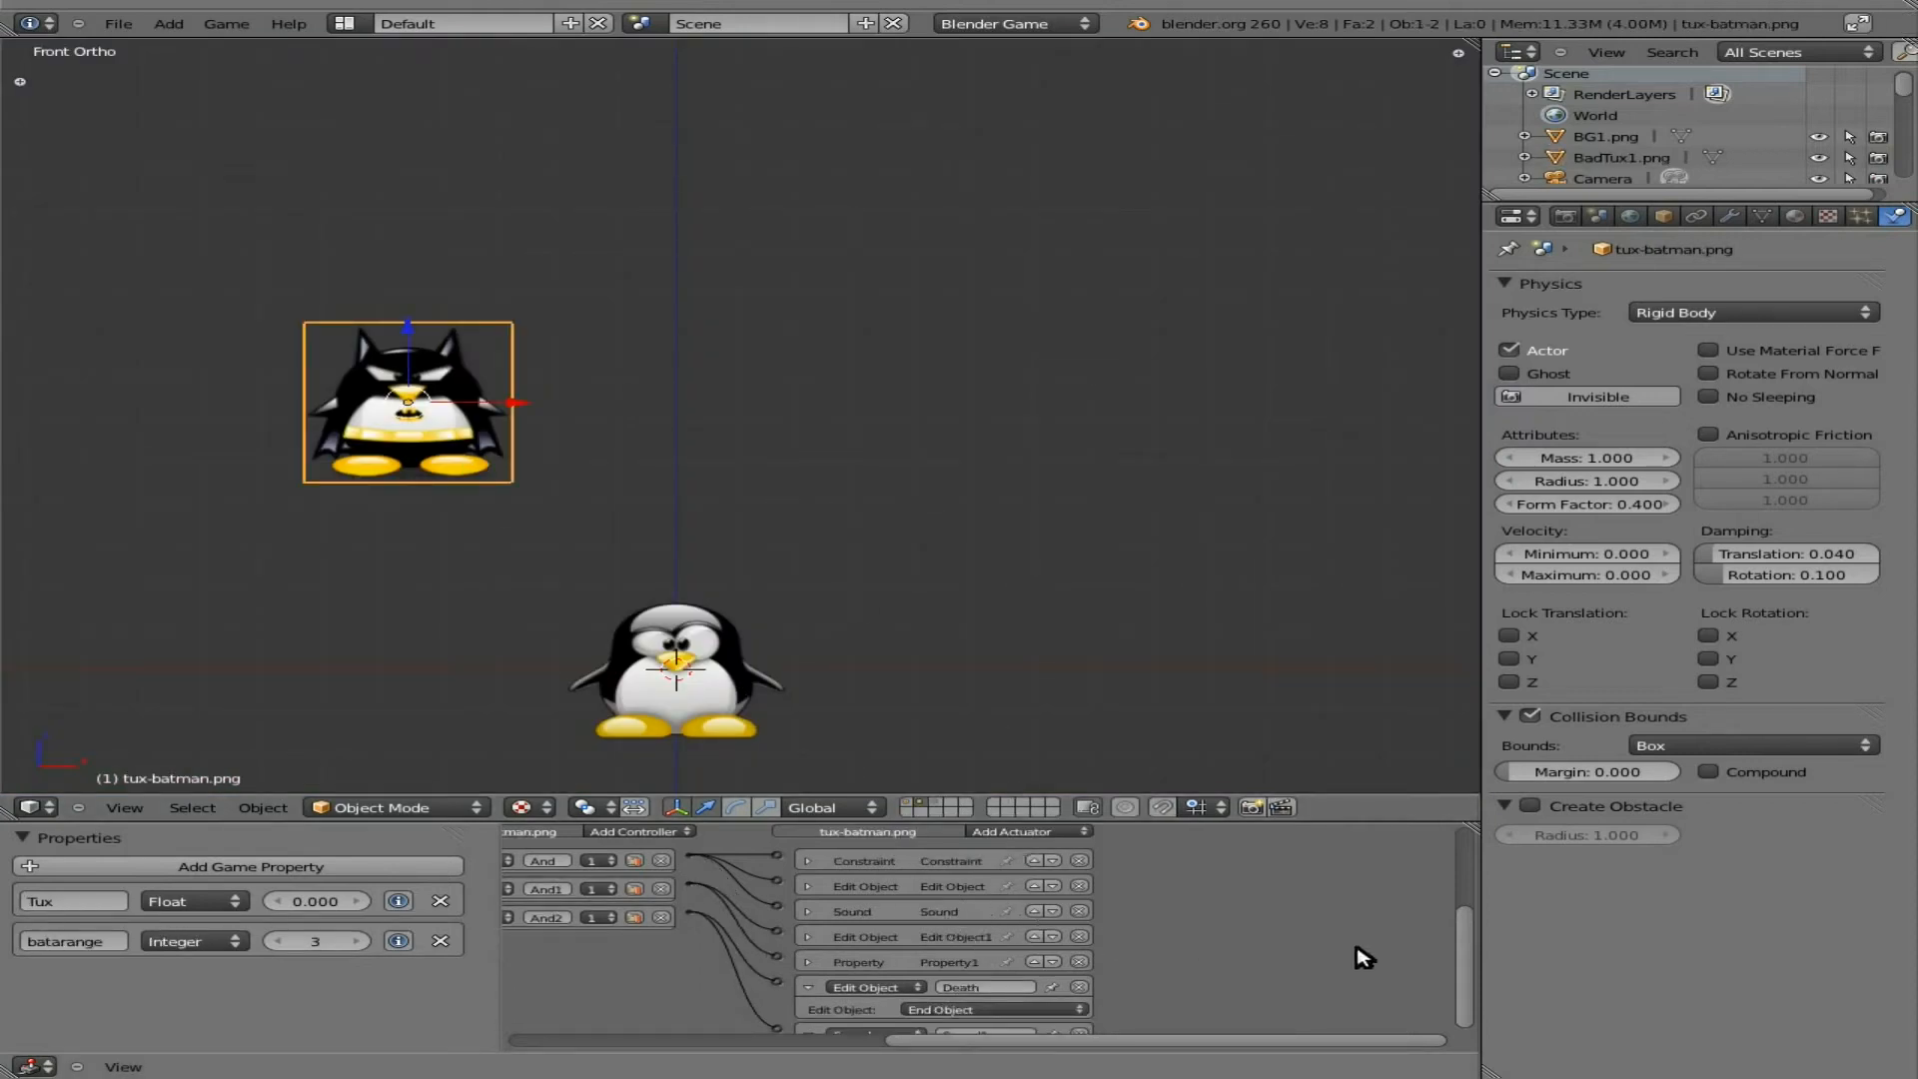
{"action": "middle_click_drag", "start_coordinate": [1256, 962], "coordinate": [1207, 844]}
{"action": "left_click", "coordinate": [1044, 920]}
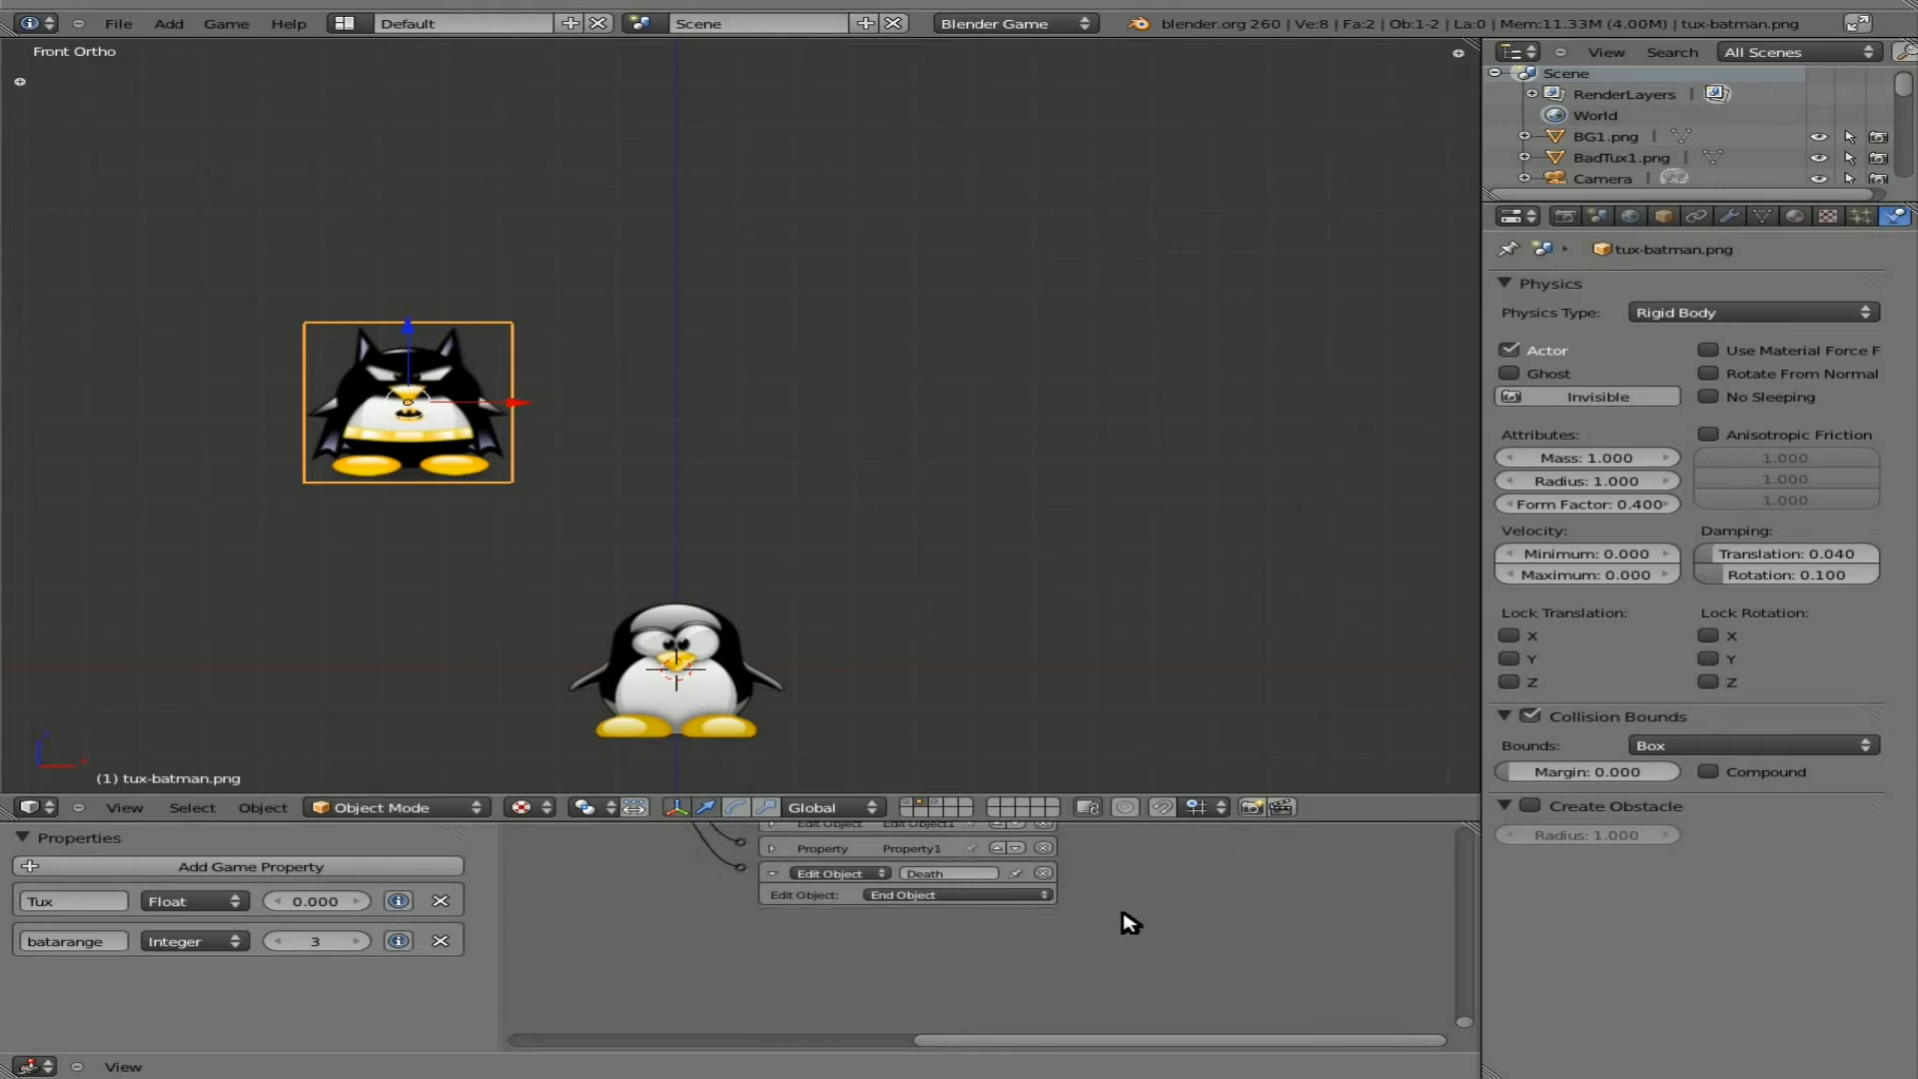
{"action": "middle_click_drag", "start_coordinate": [1138, 871], "coordinate": [1159, 1028]}
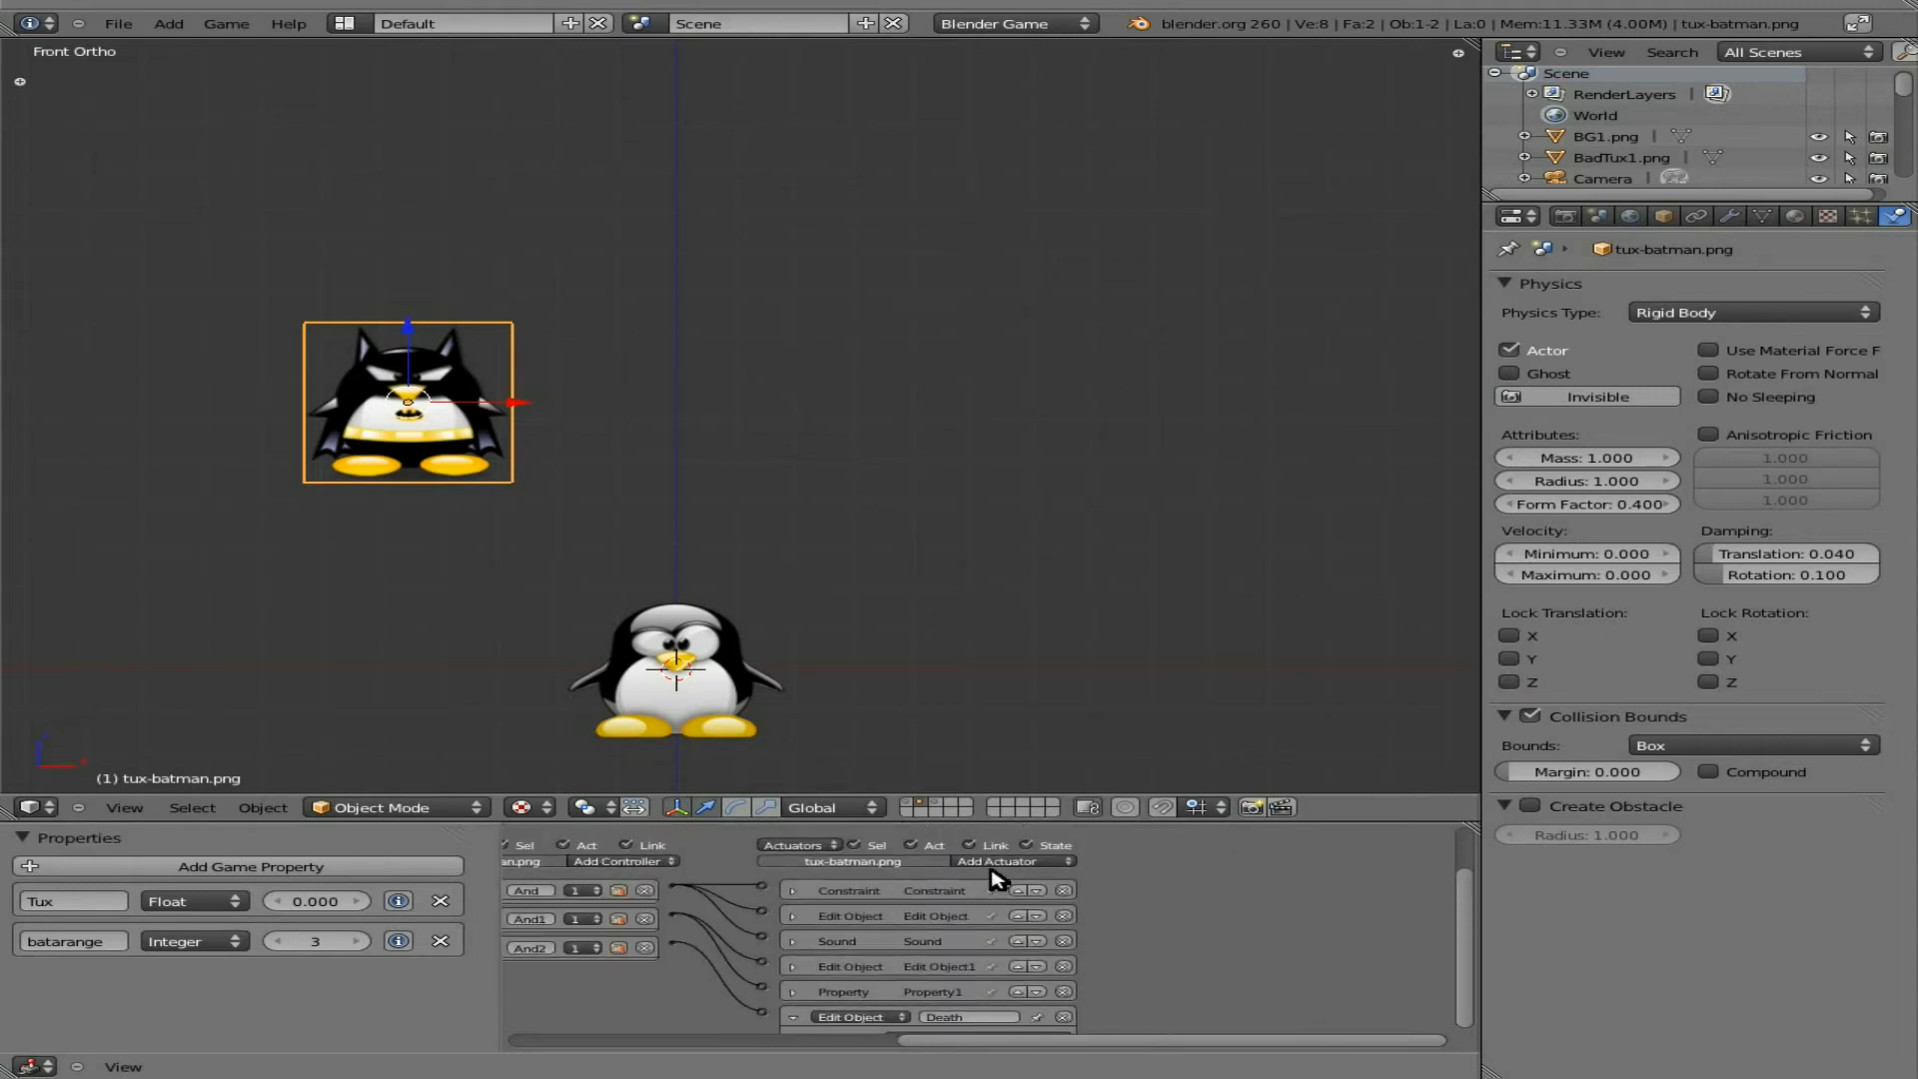
Step: Select the plain penguin and examine its Sound actuator's settings, then reselect the Batman penguin
{"action": "right_click", "coordinate": [696, 735]}
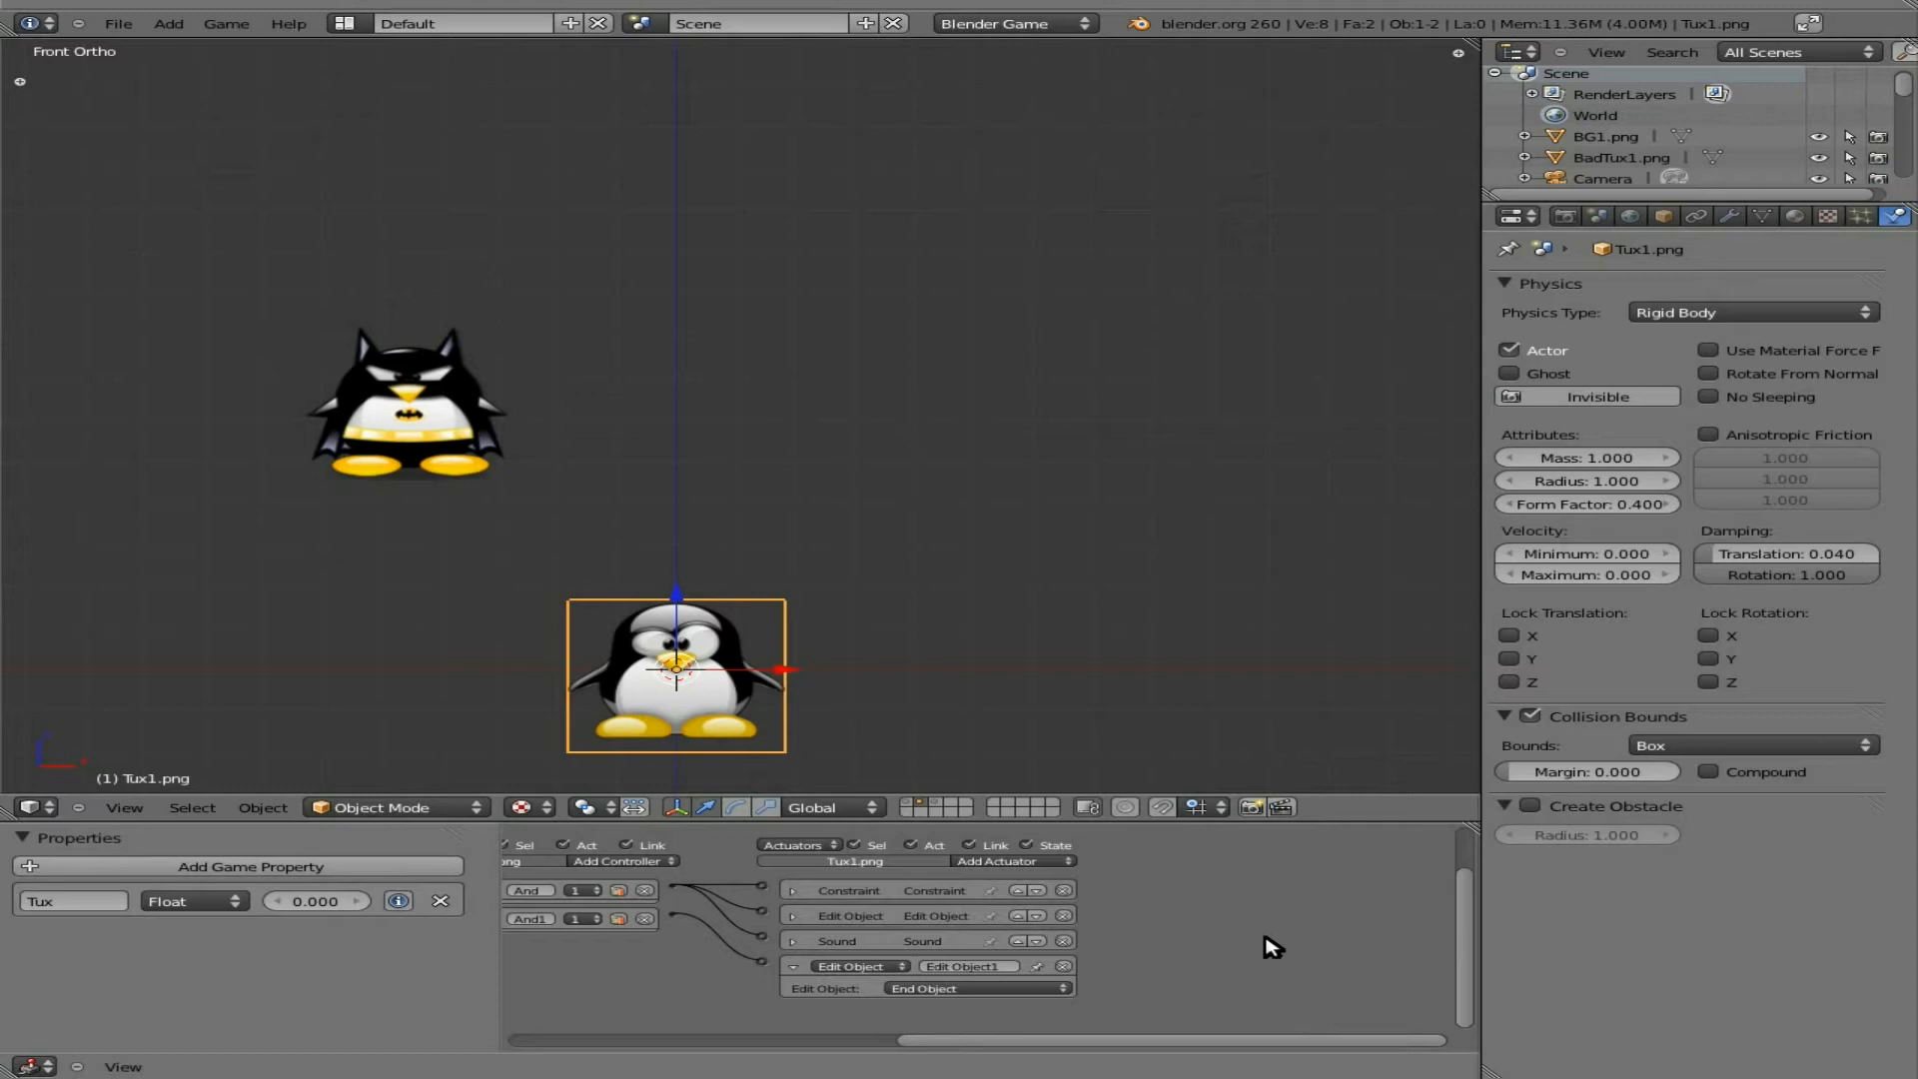
{"action": "left_click", "coordinate": [793, 942]}
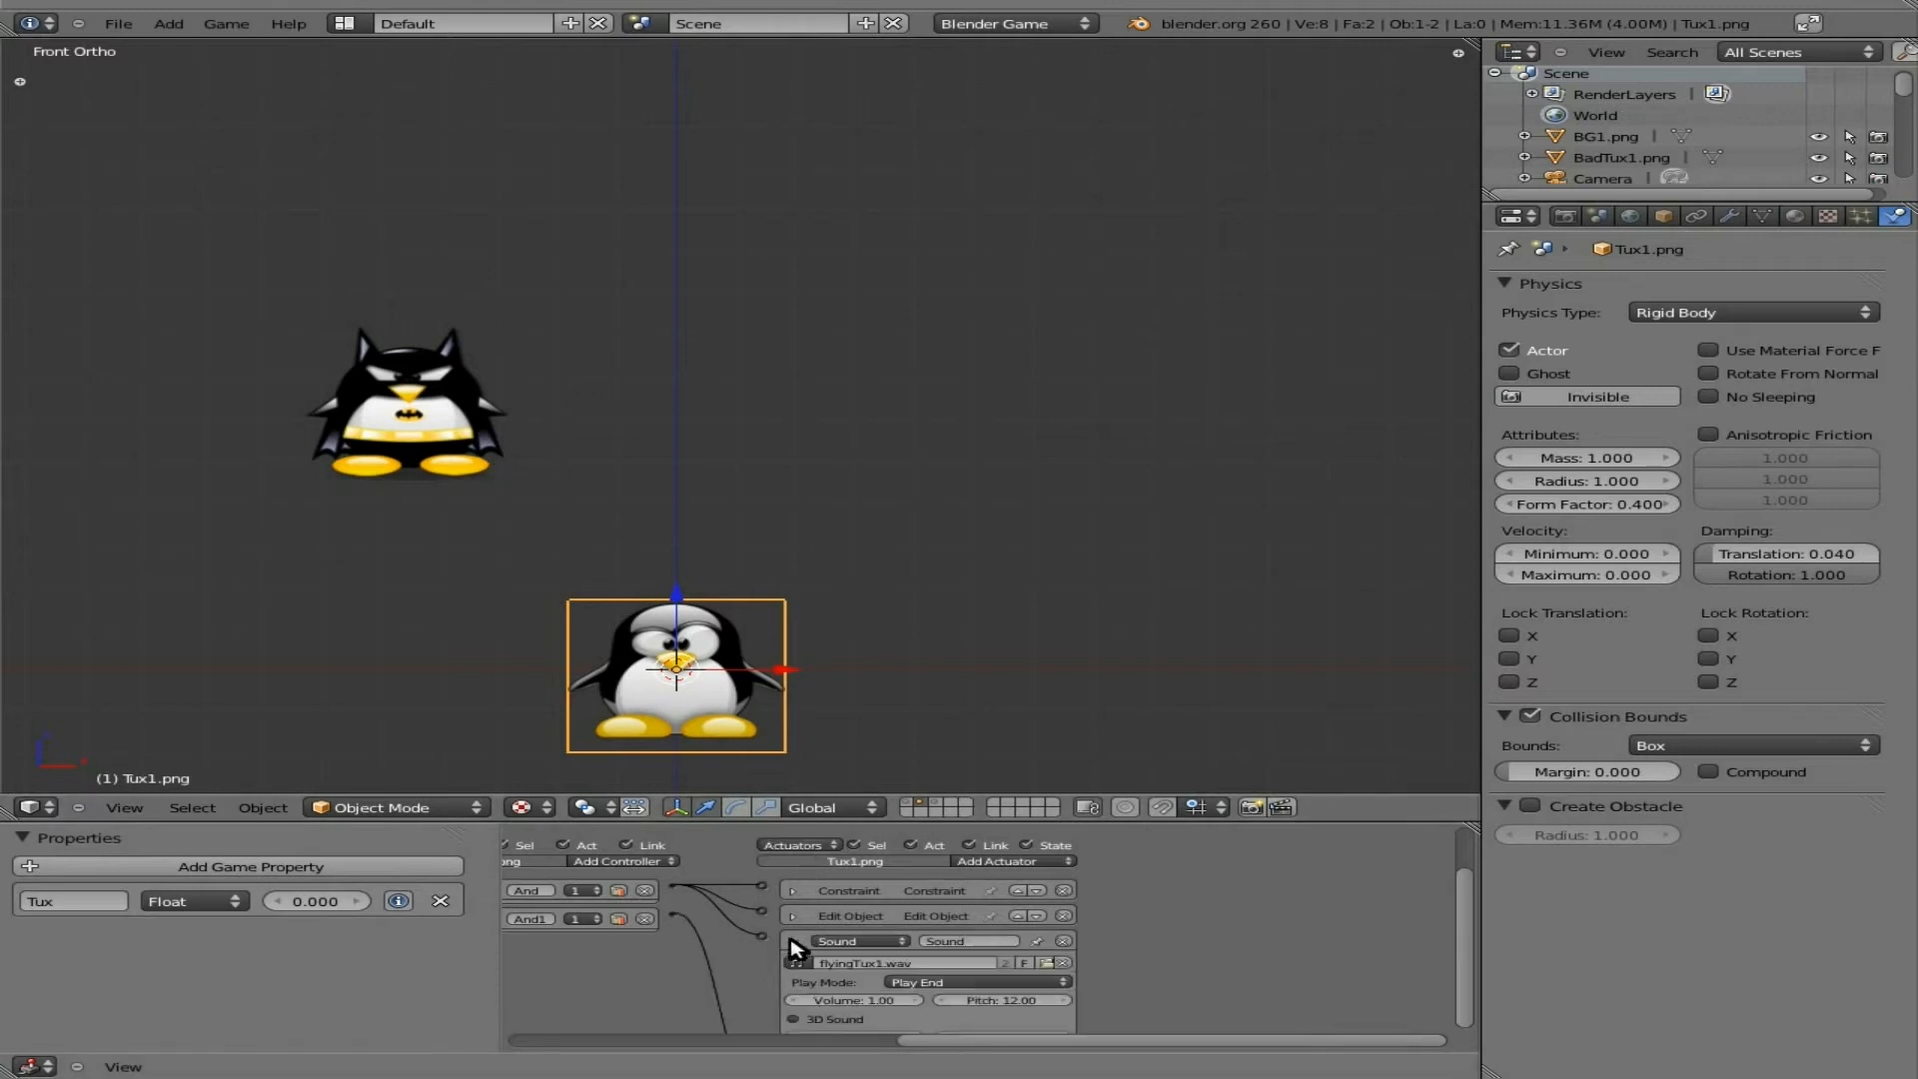
{"action": "left_click", "coordinate": [793, 942]}
{"action": "right_click", "coordinate": [410, 410]}
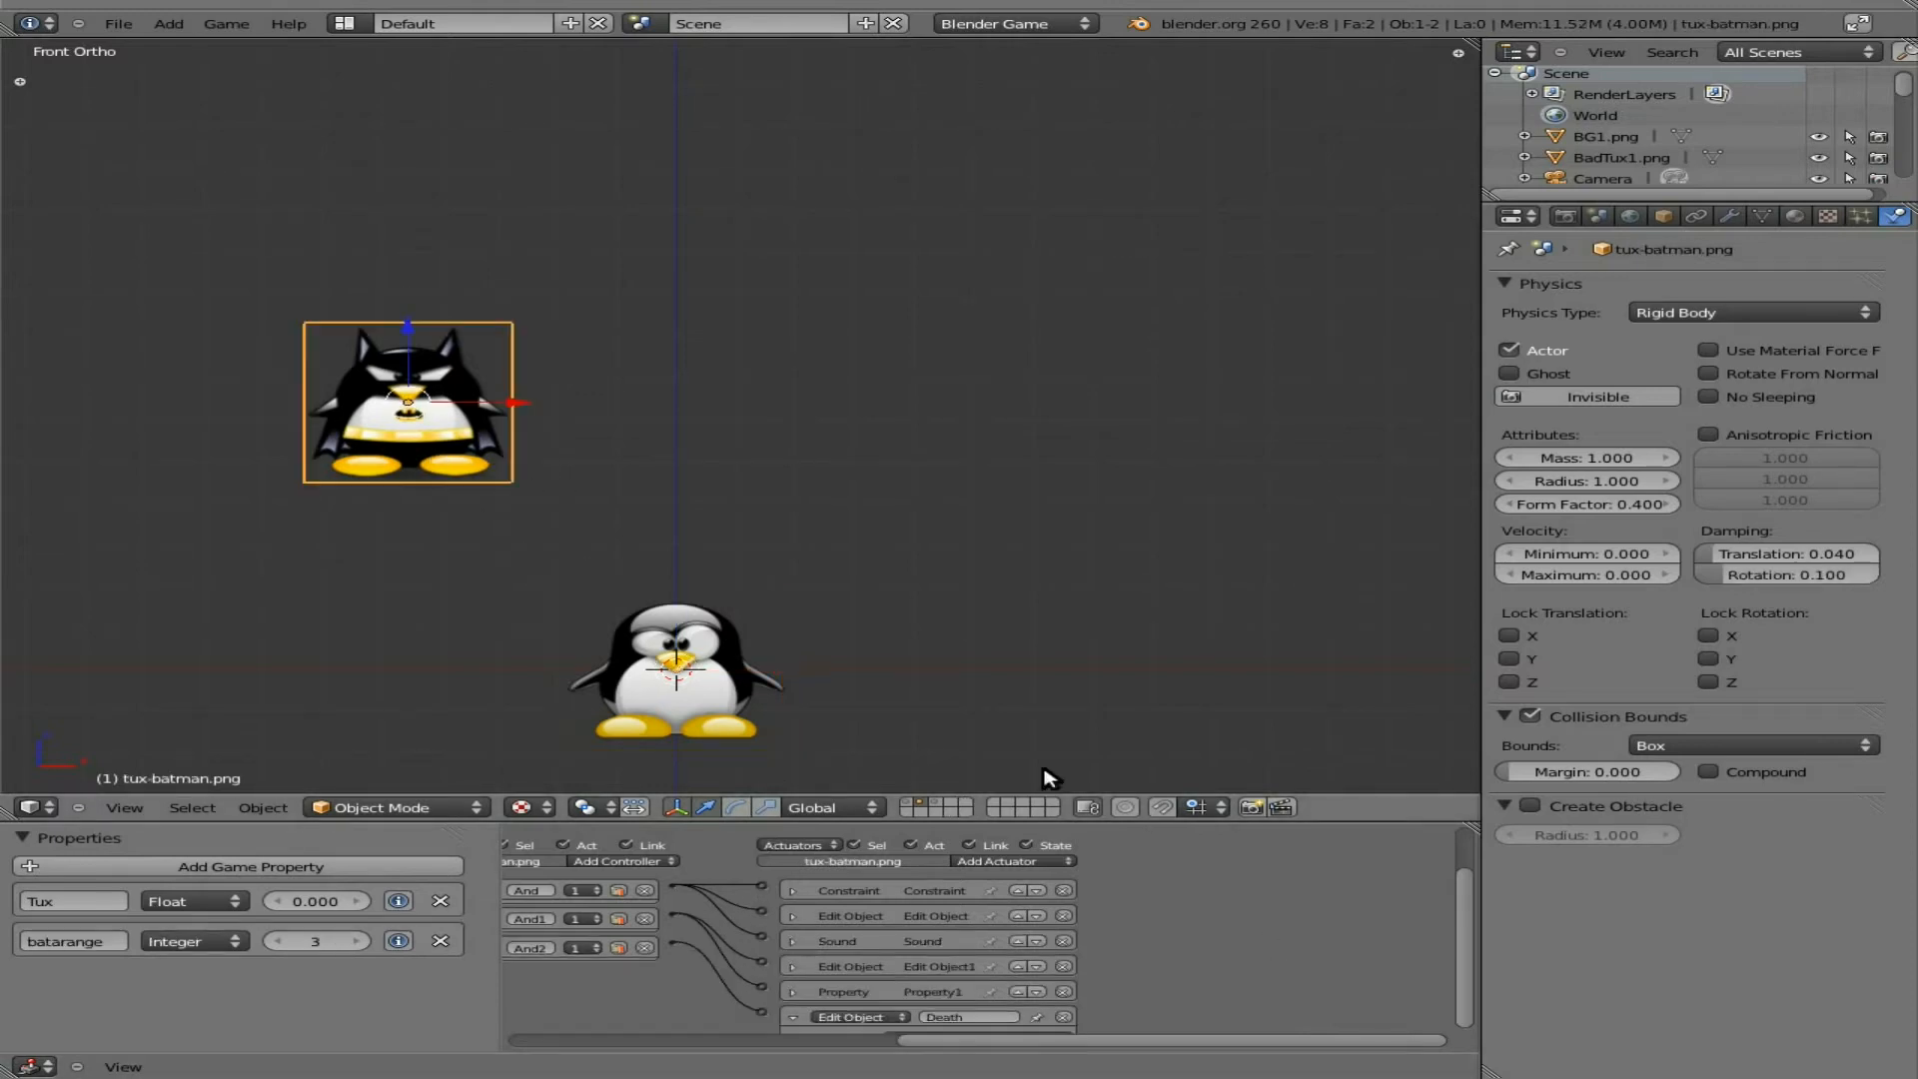
Step: Show the third layer and duplicate the feather, placing the copy above and to the right of the original
{"action": "left_click", "coordinate": [937, 801]}
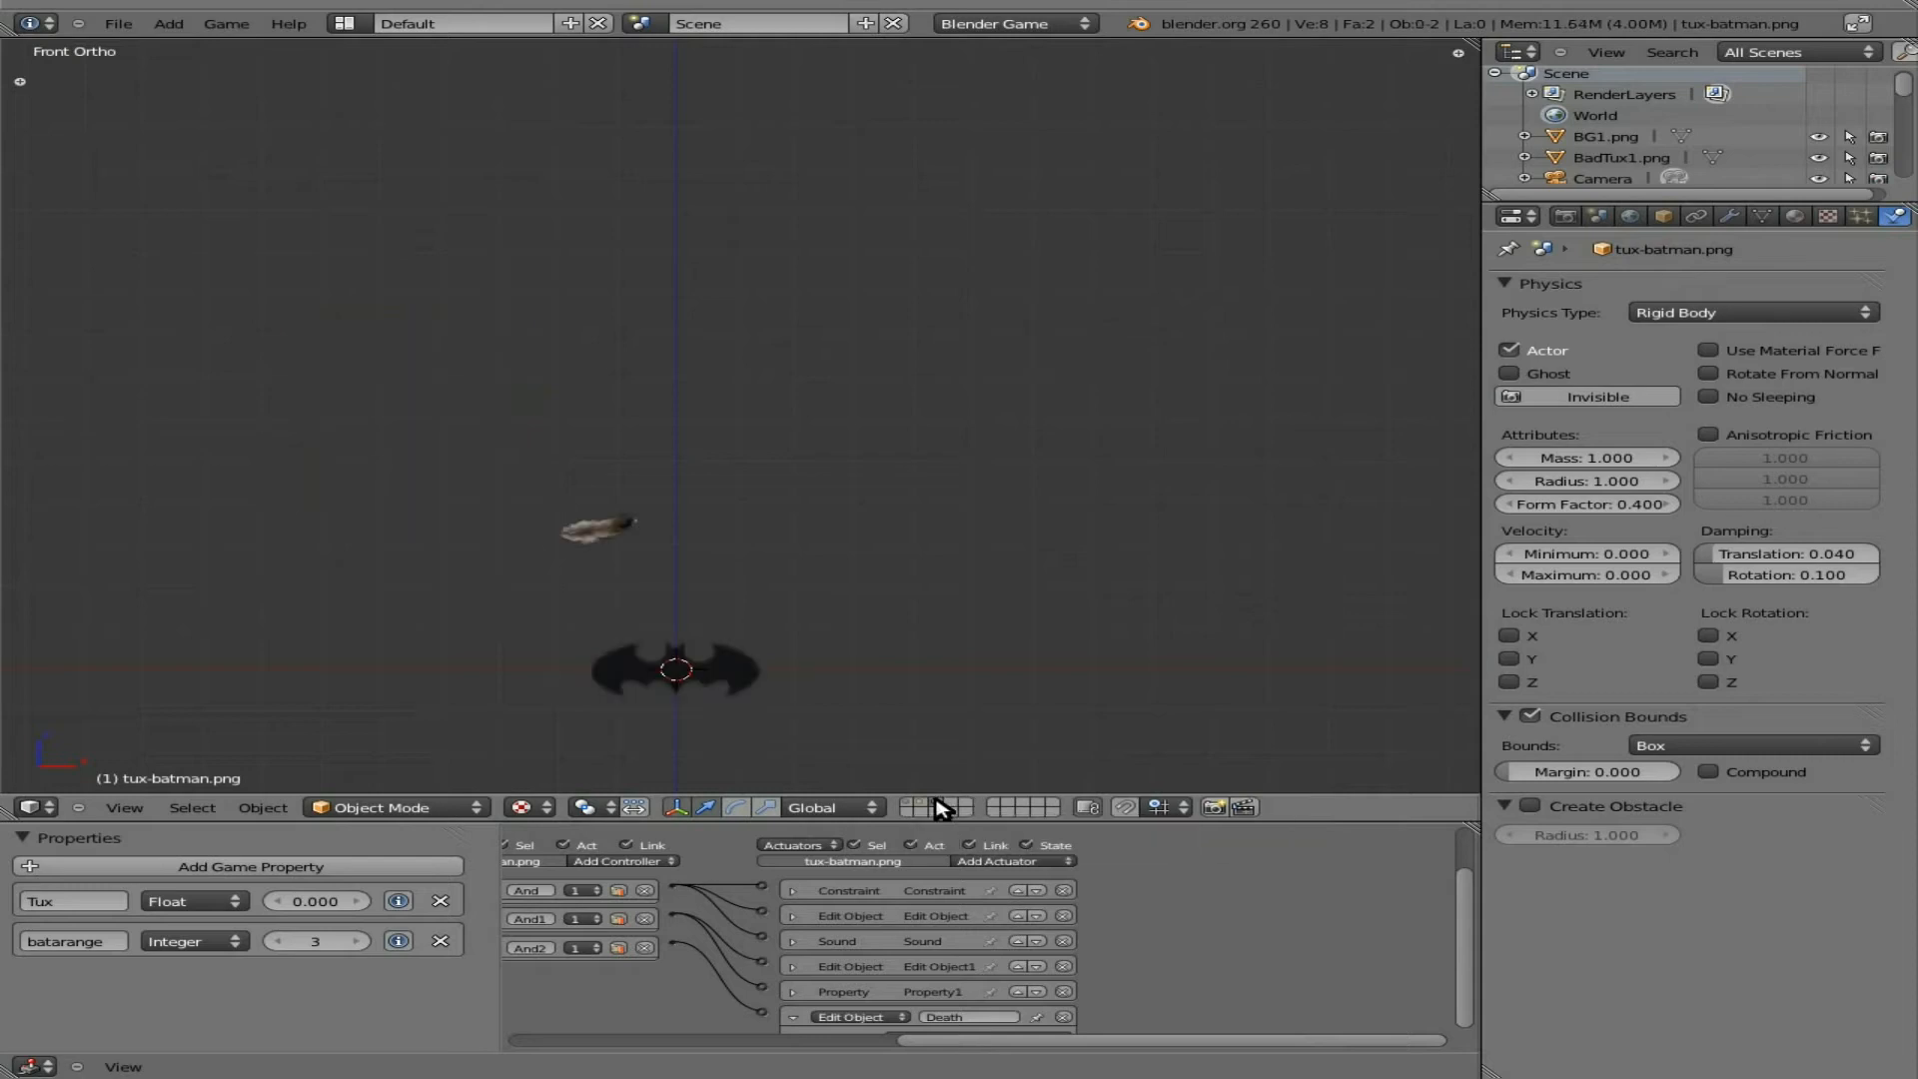
{"action": "right_click", "coordinate": [603, 535]}
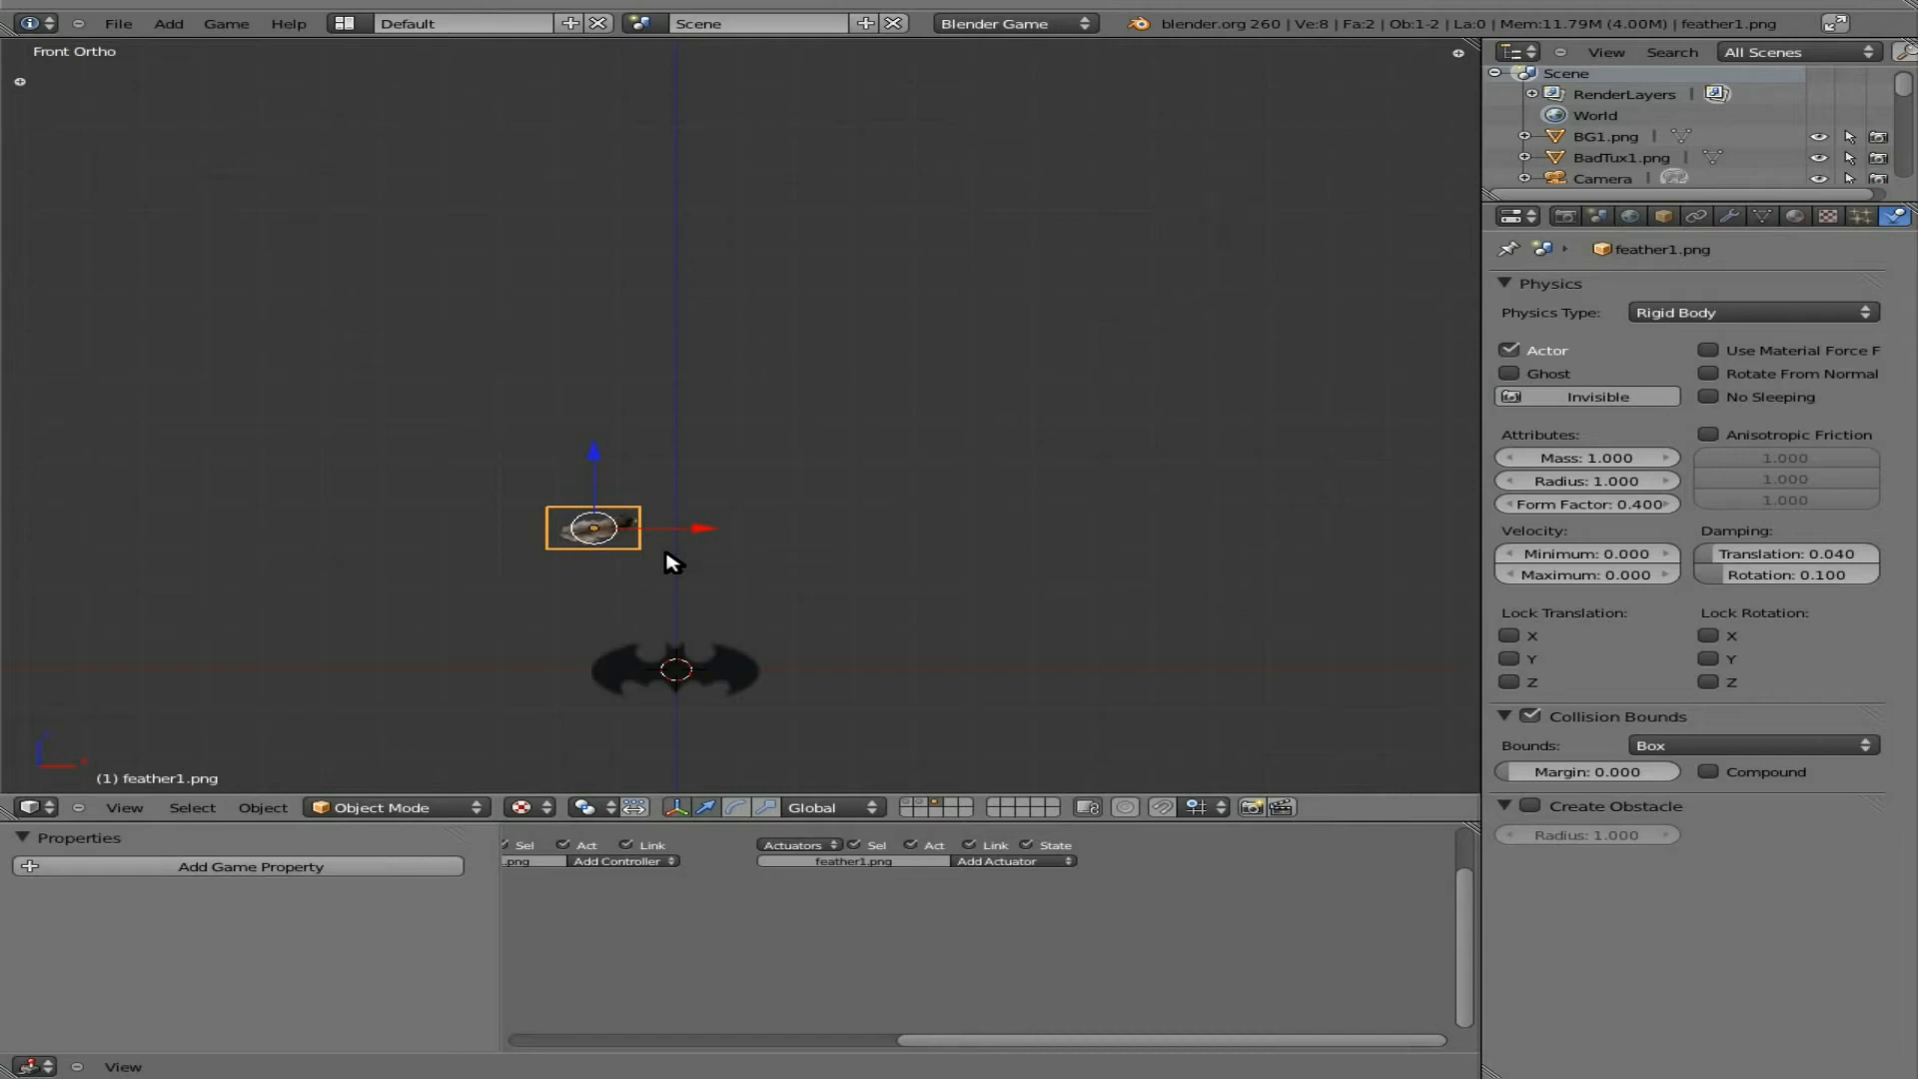
{"action": "key", "text": "shift+d"}
{"action": "left_click", "coordinate": [860, 465]}
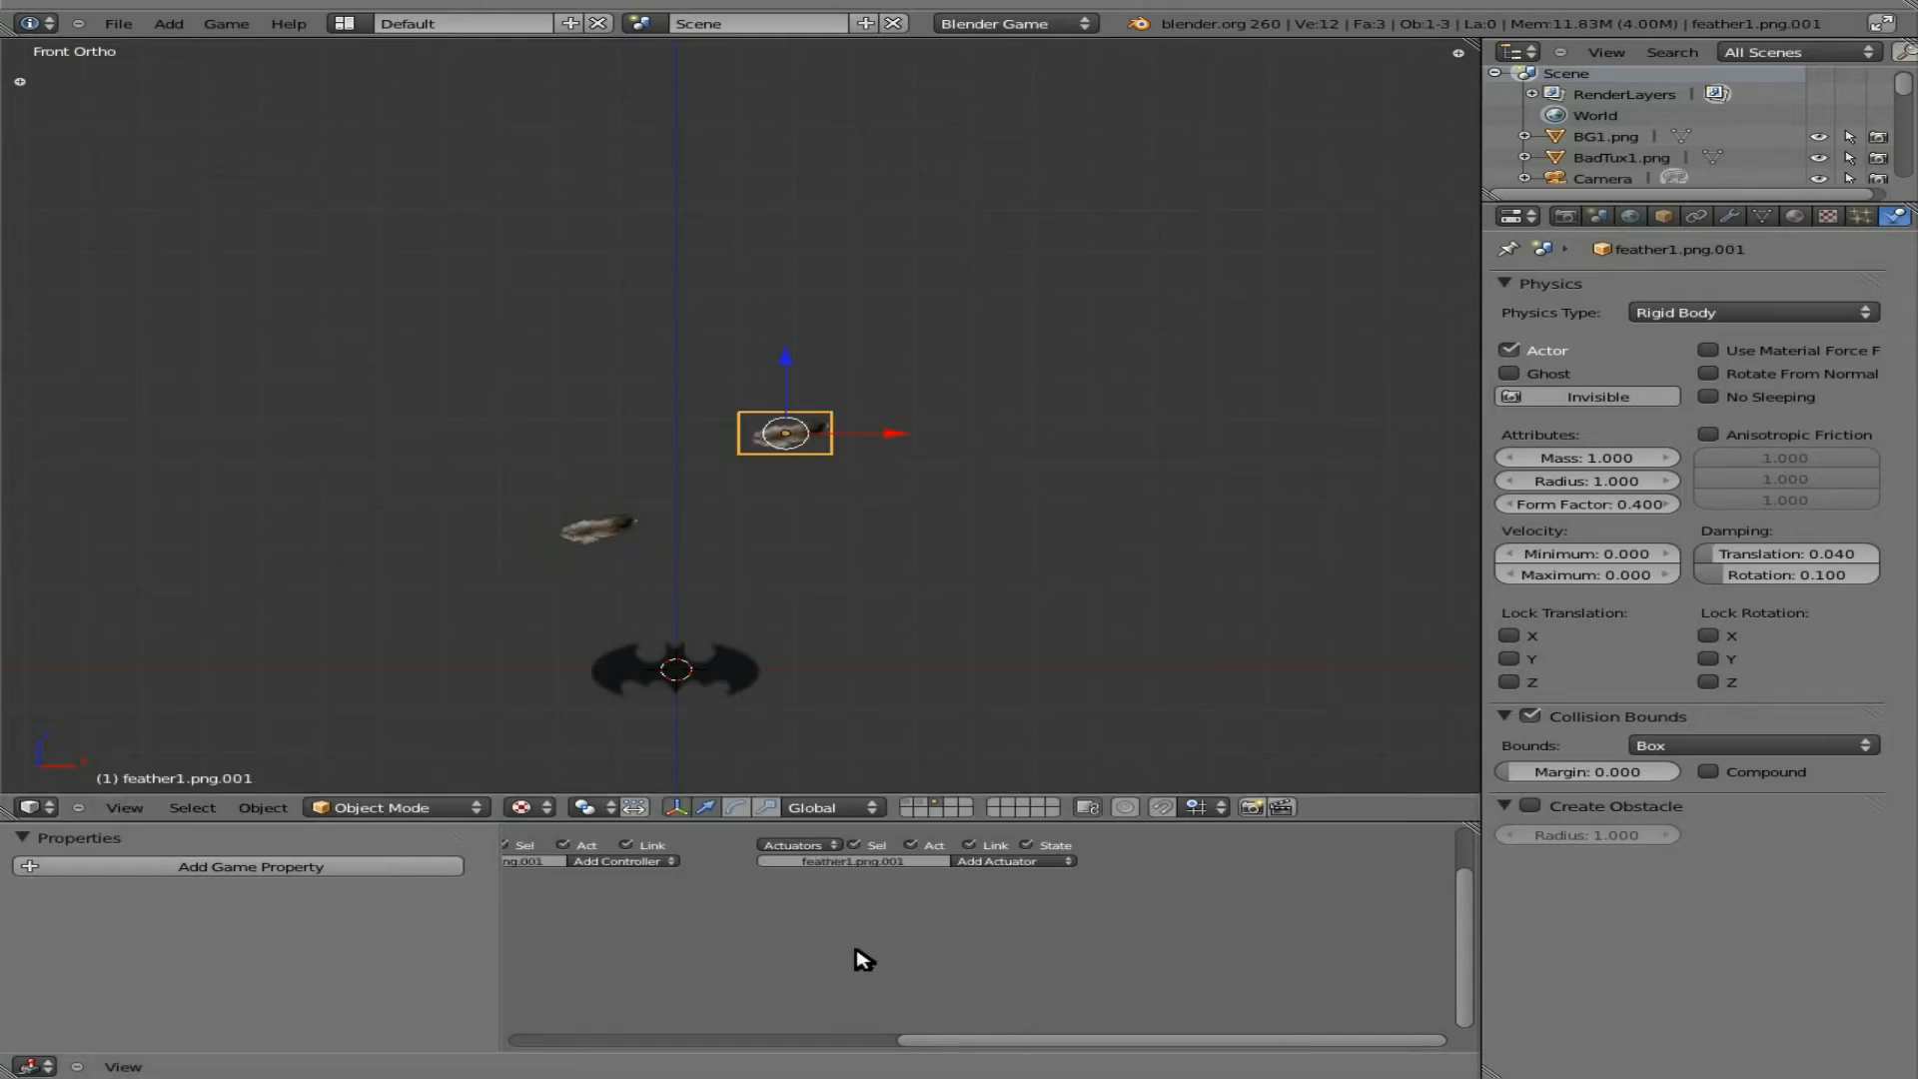
Step: Add an Always sensor and an And controller to the duplicated feather and link them
{"action": "key", "text": "Home"}
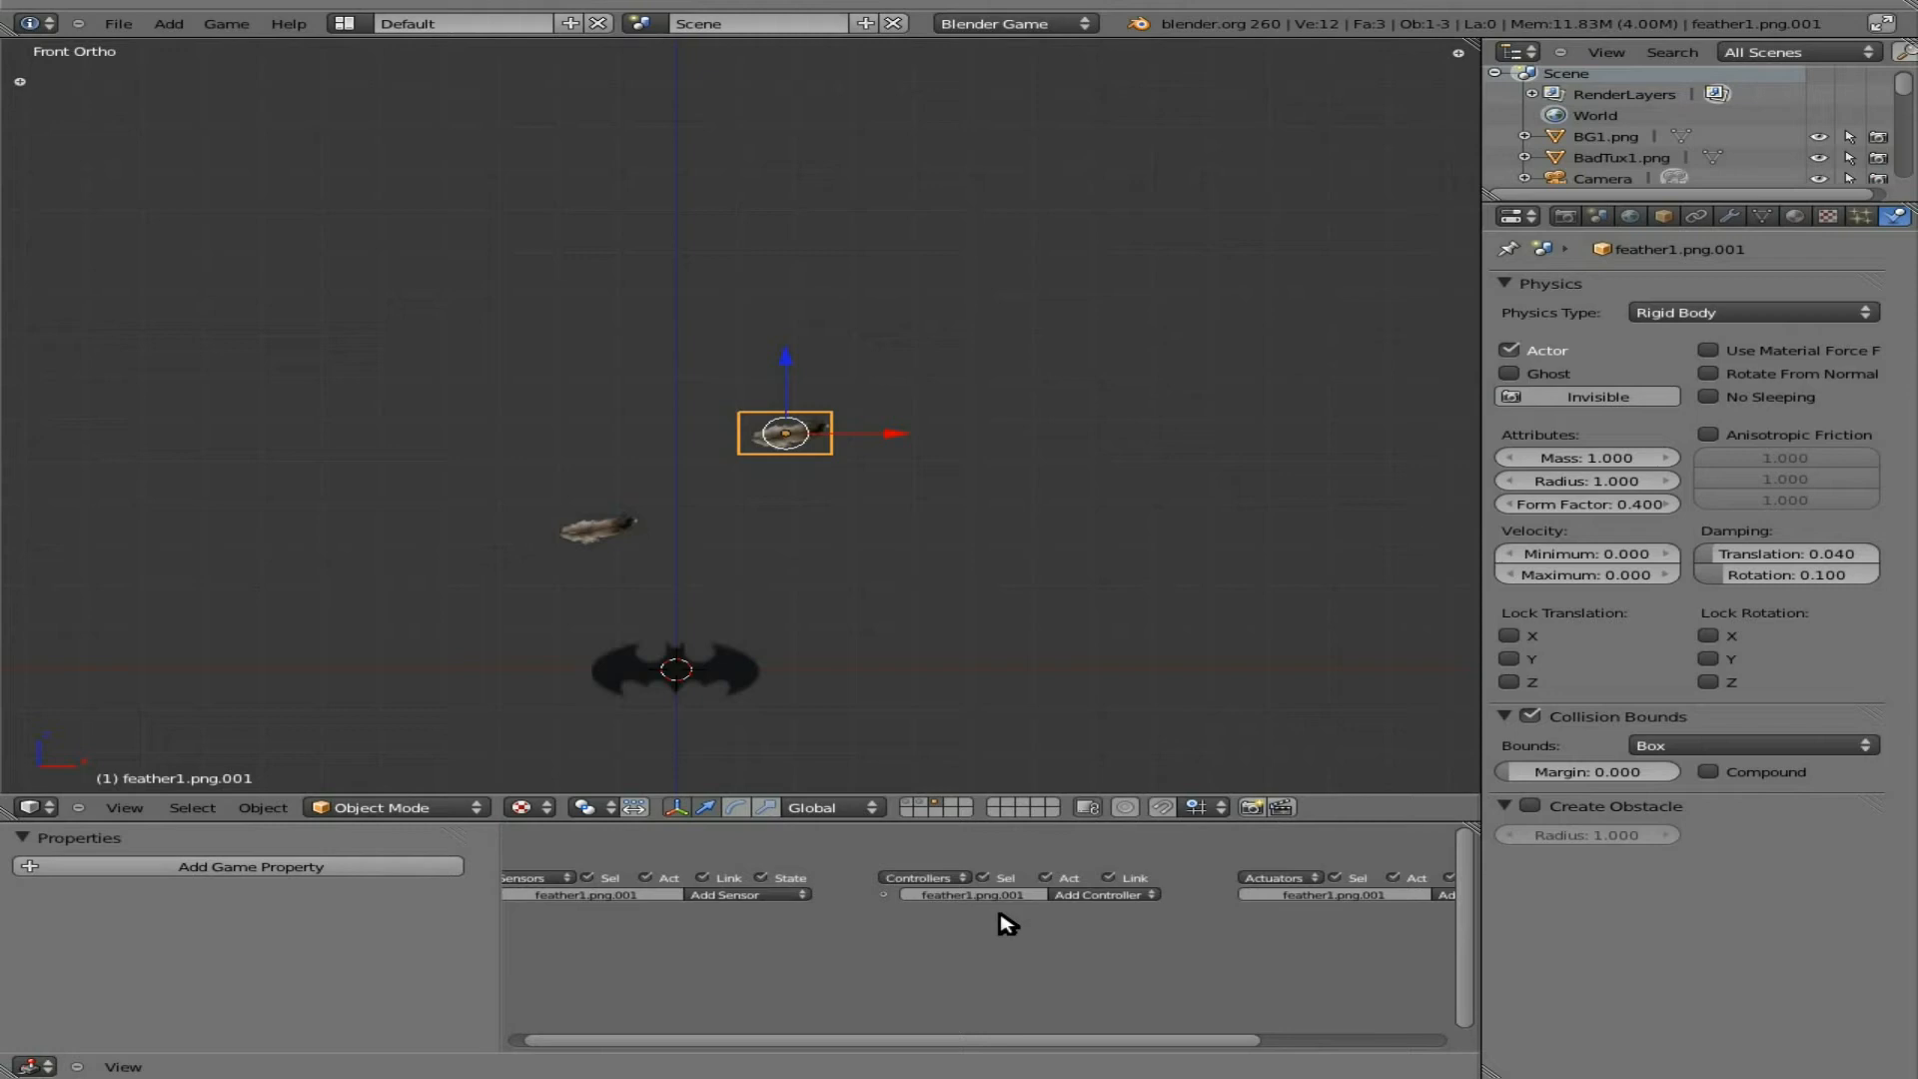
{"action": "left_click", "coordinate": [744, 894]}
{"action": "left_click", "coordinate": [751, 894]}
{"action": "left_click", "coordinate": [754, 869]}
{"action": "left_click", "coordinate": [1103, 894]}
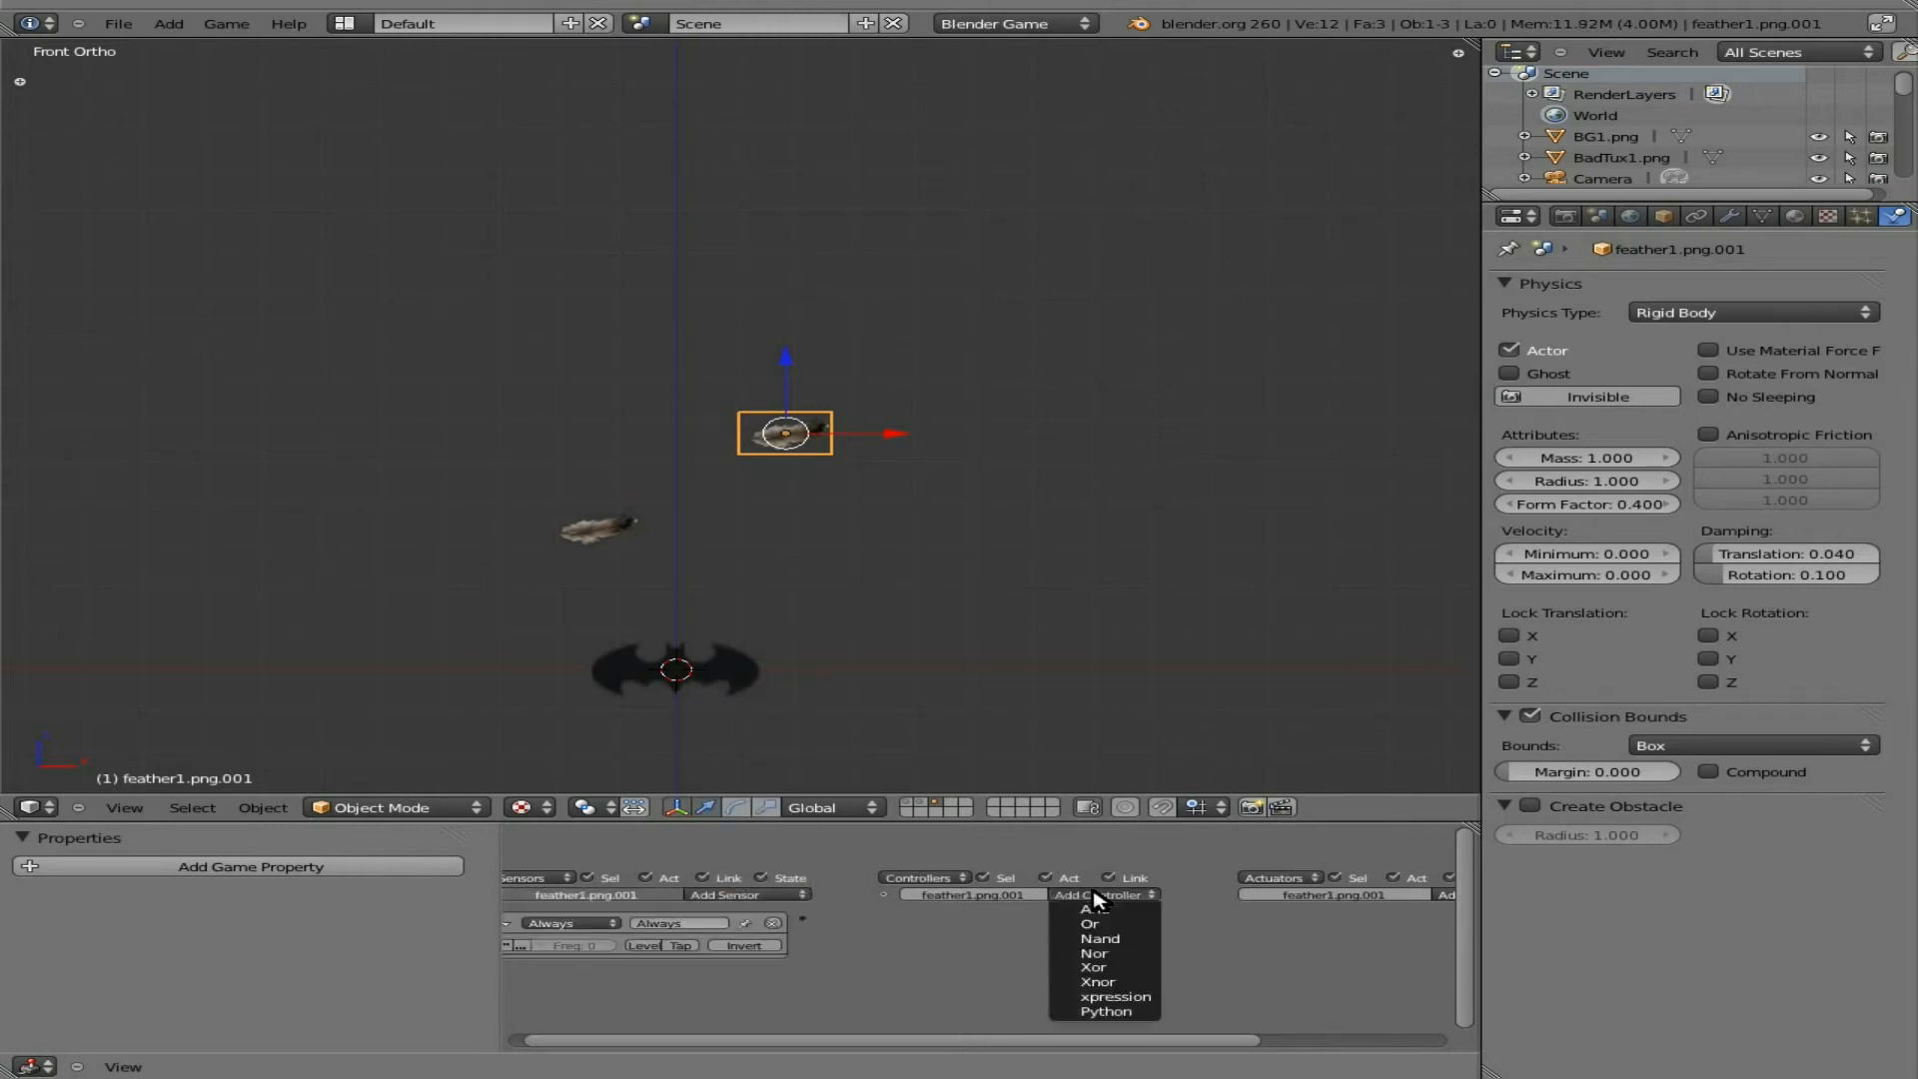
{"action": "left_click", "coordinate": [1084, 904]}
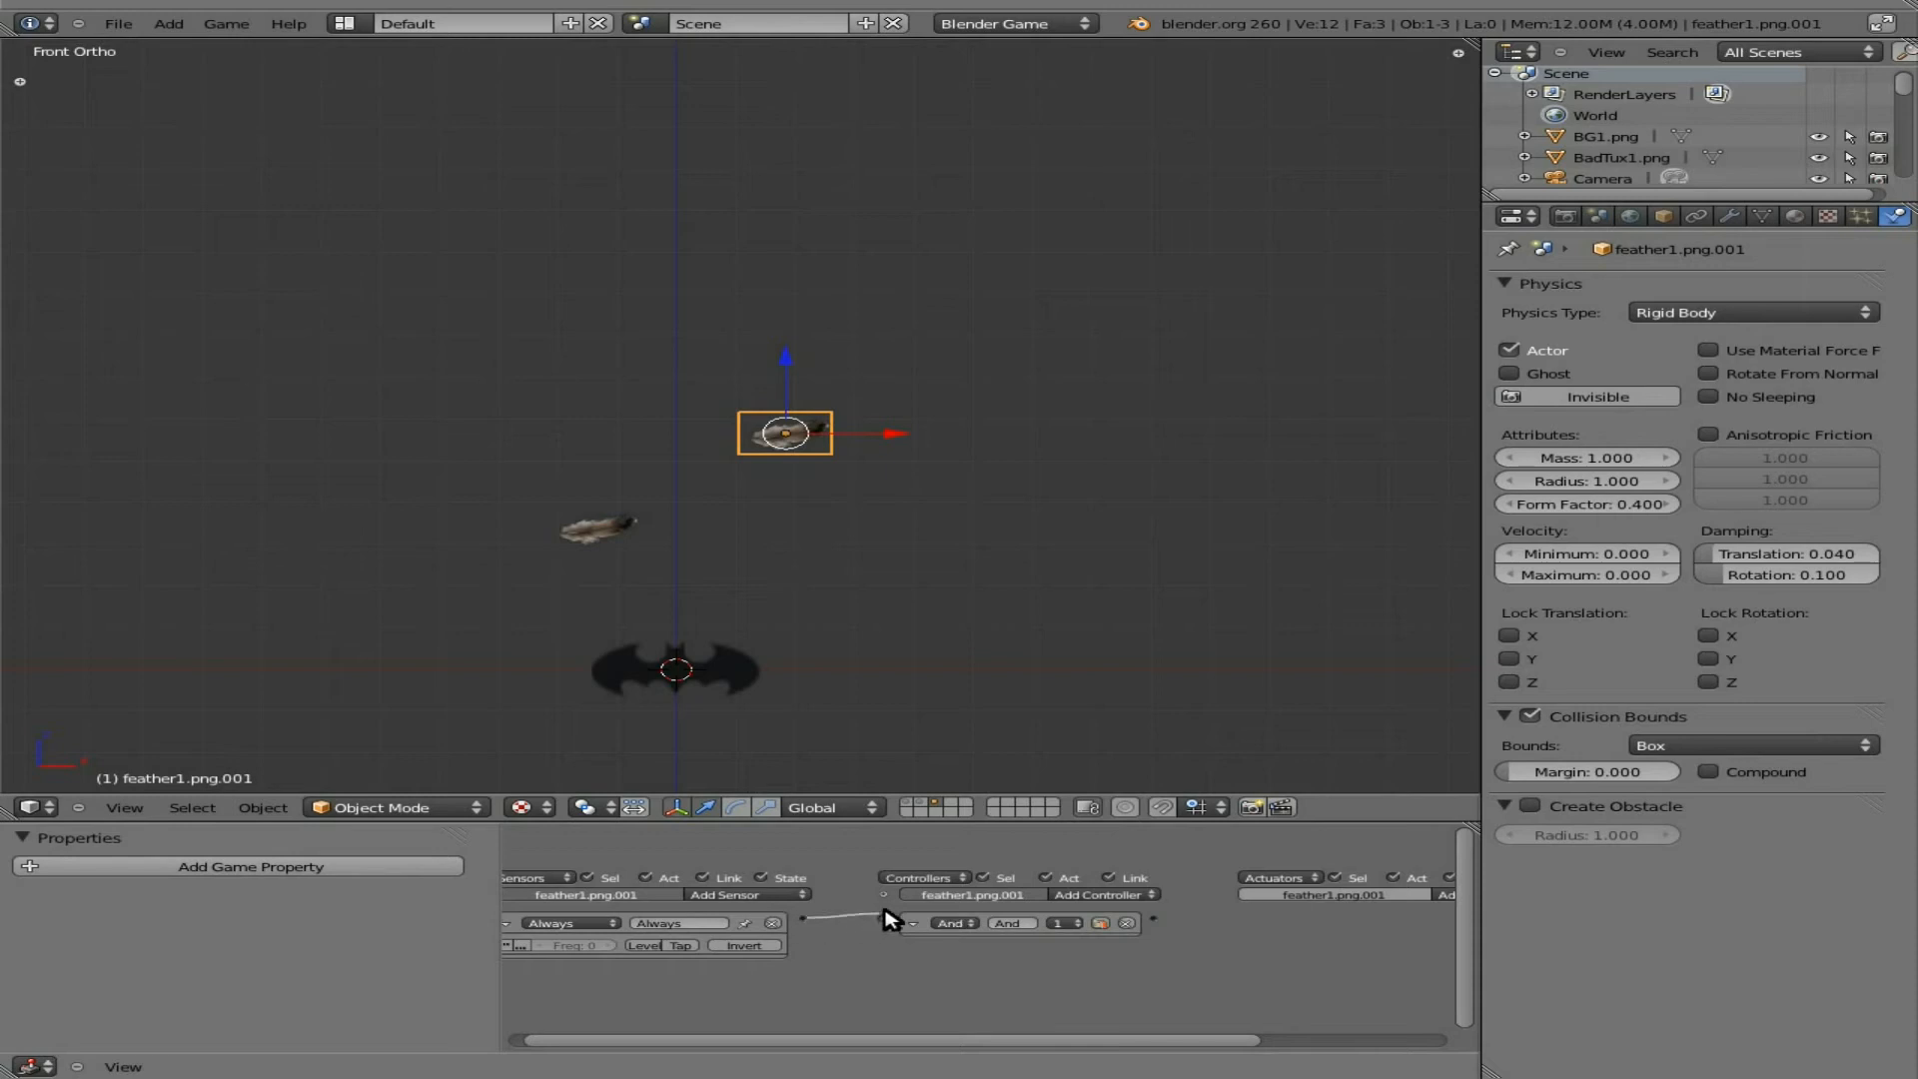
Step: Add a Sound actuator to the duplicated feather, link it to the And controller and assign death1.ogg
{"action": "middle_click_drag", "start_coordinate": [1236, 944], "coordinate": [951, 921]}
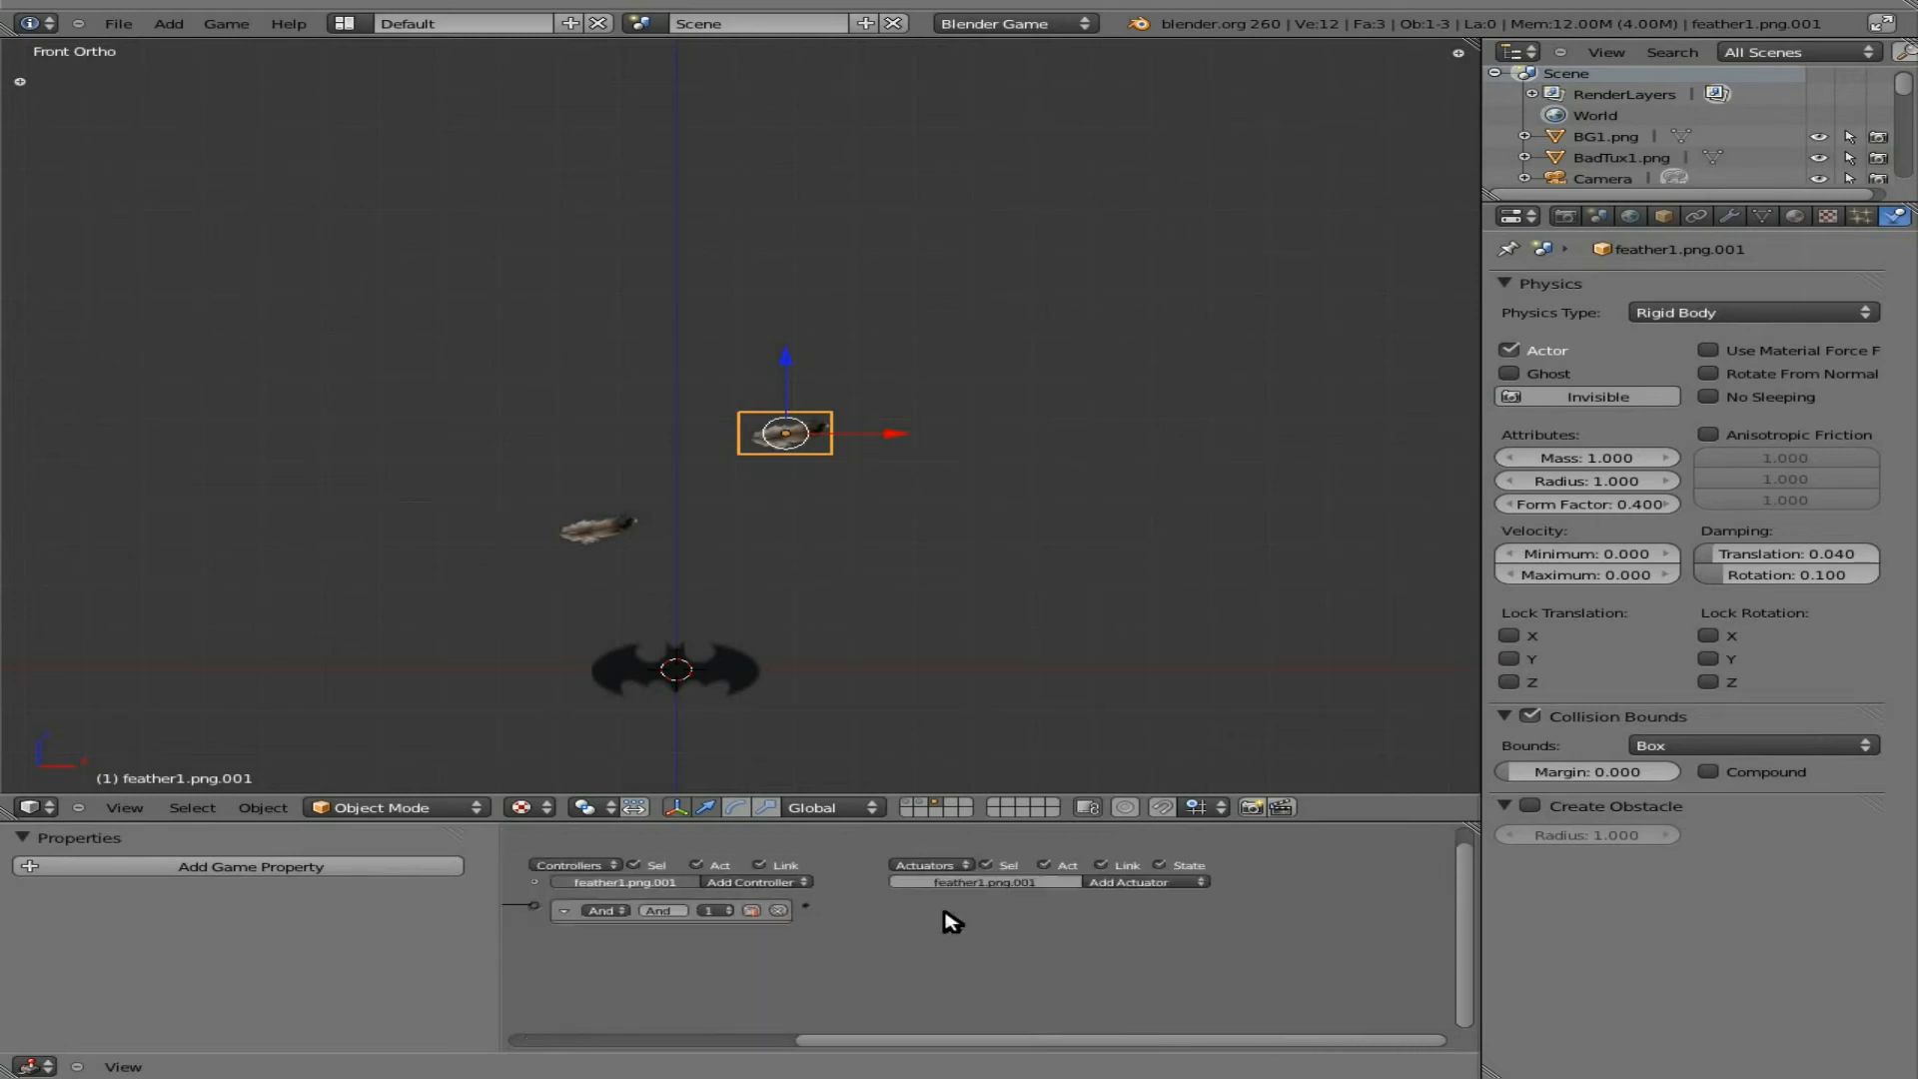
{"action": "left_click", "coordinate": [1129, 883]}
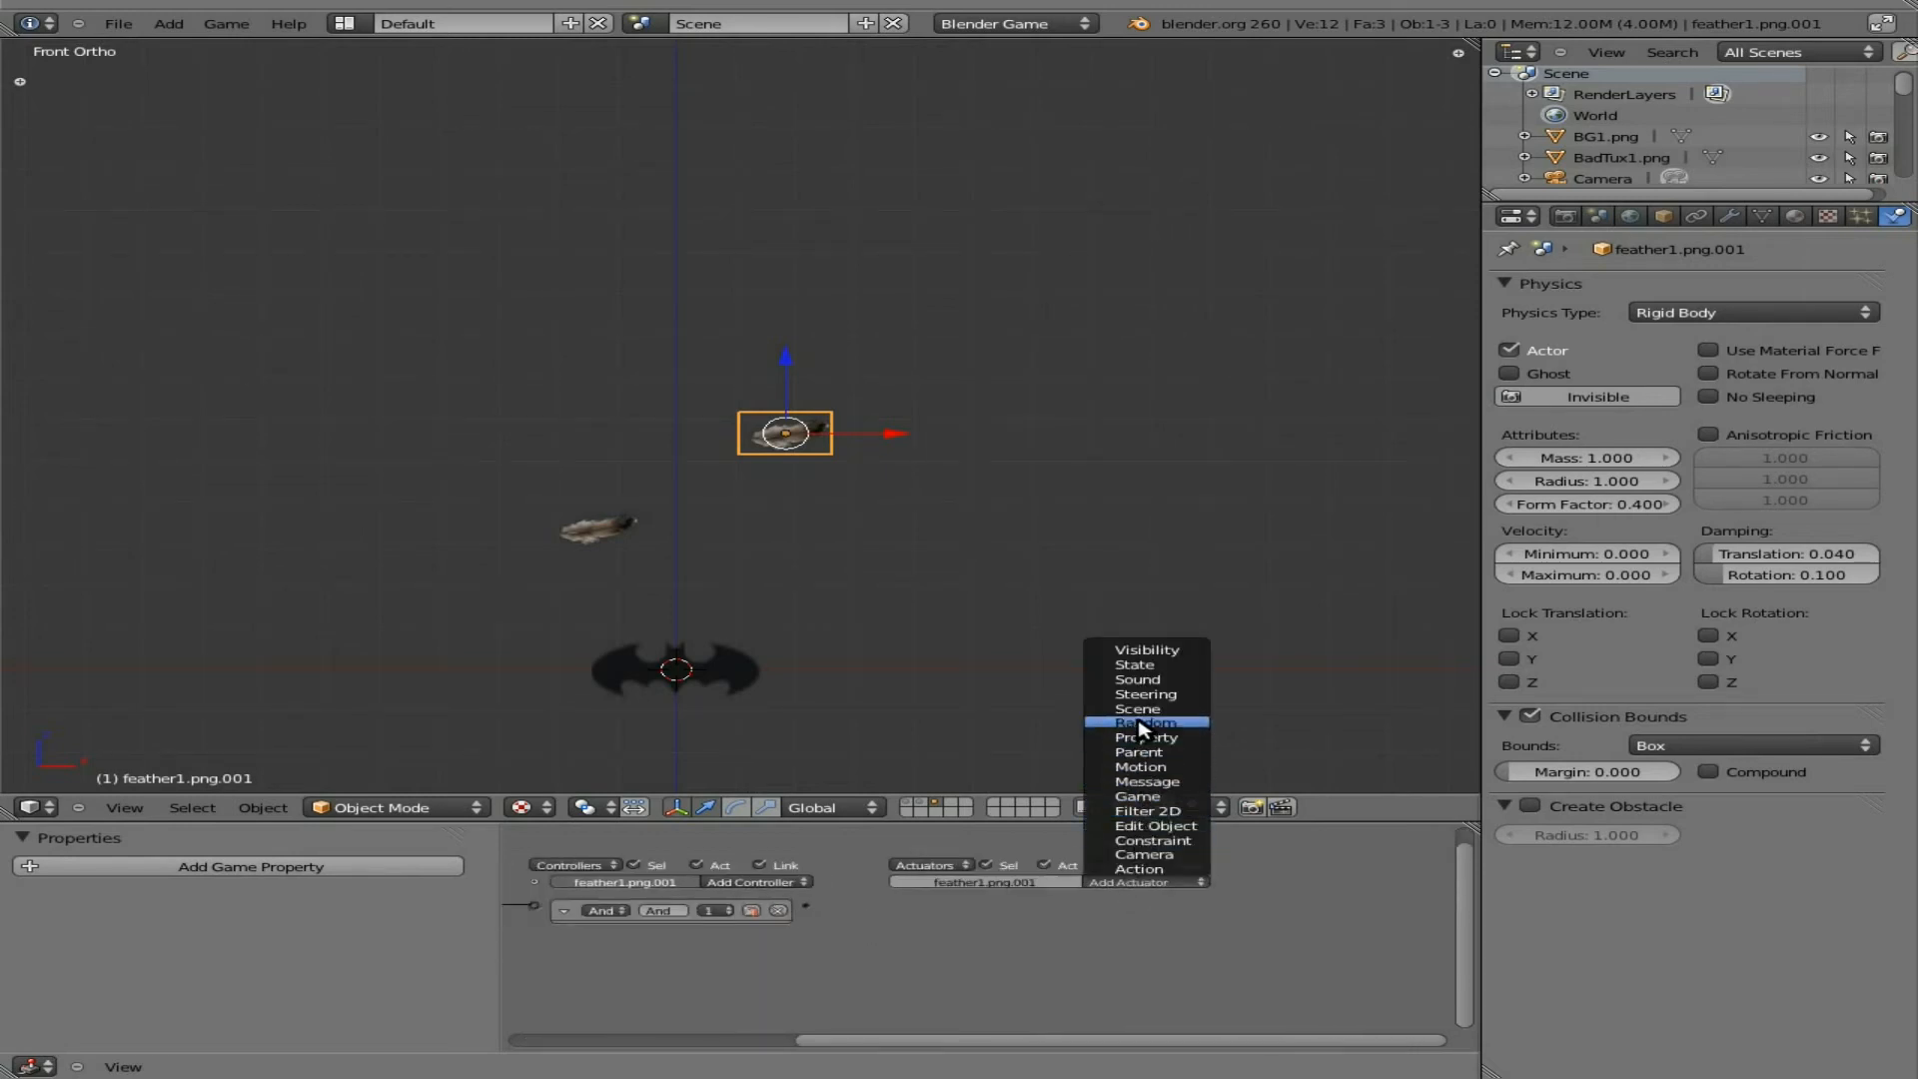
{"action": "left_click", "coordinate": [1140, 682]}
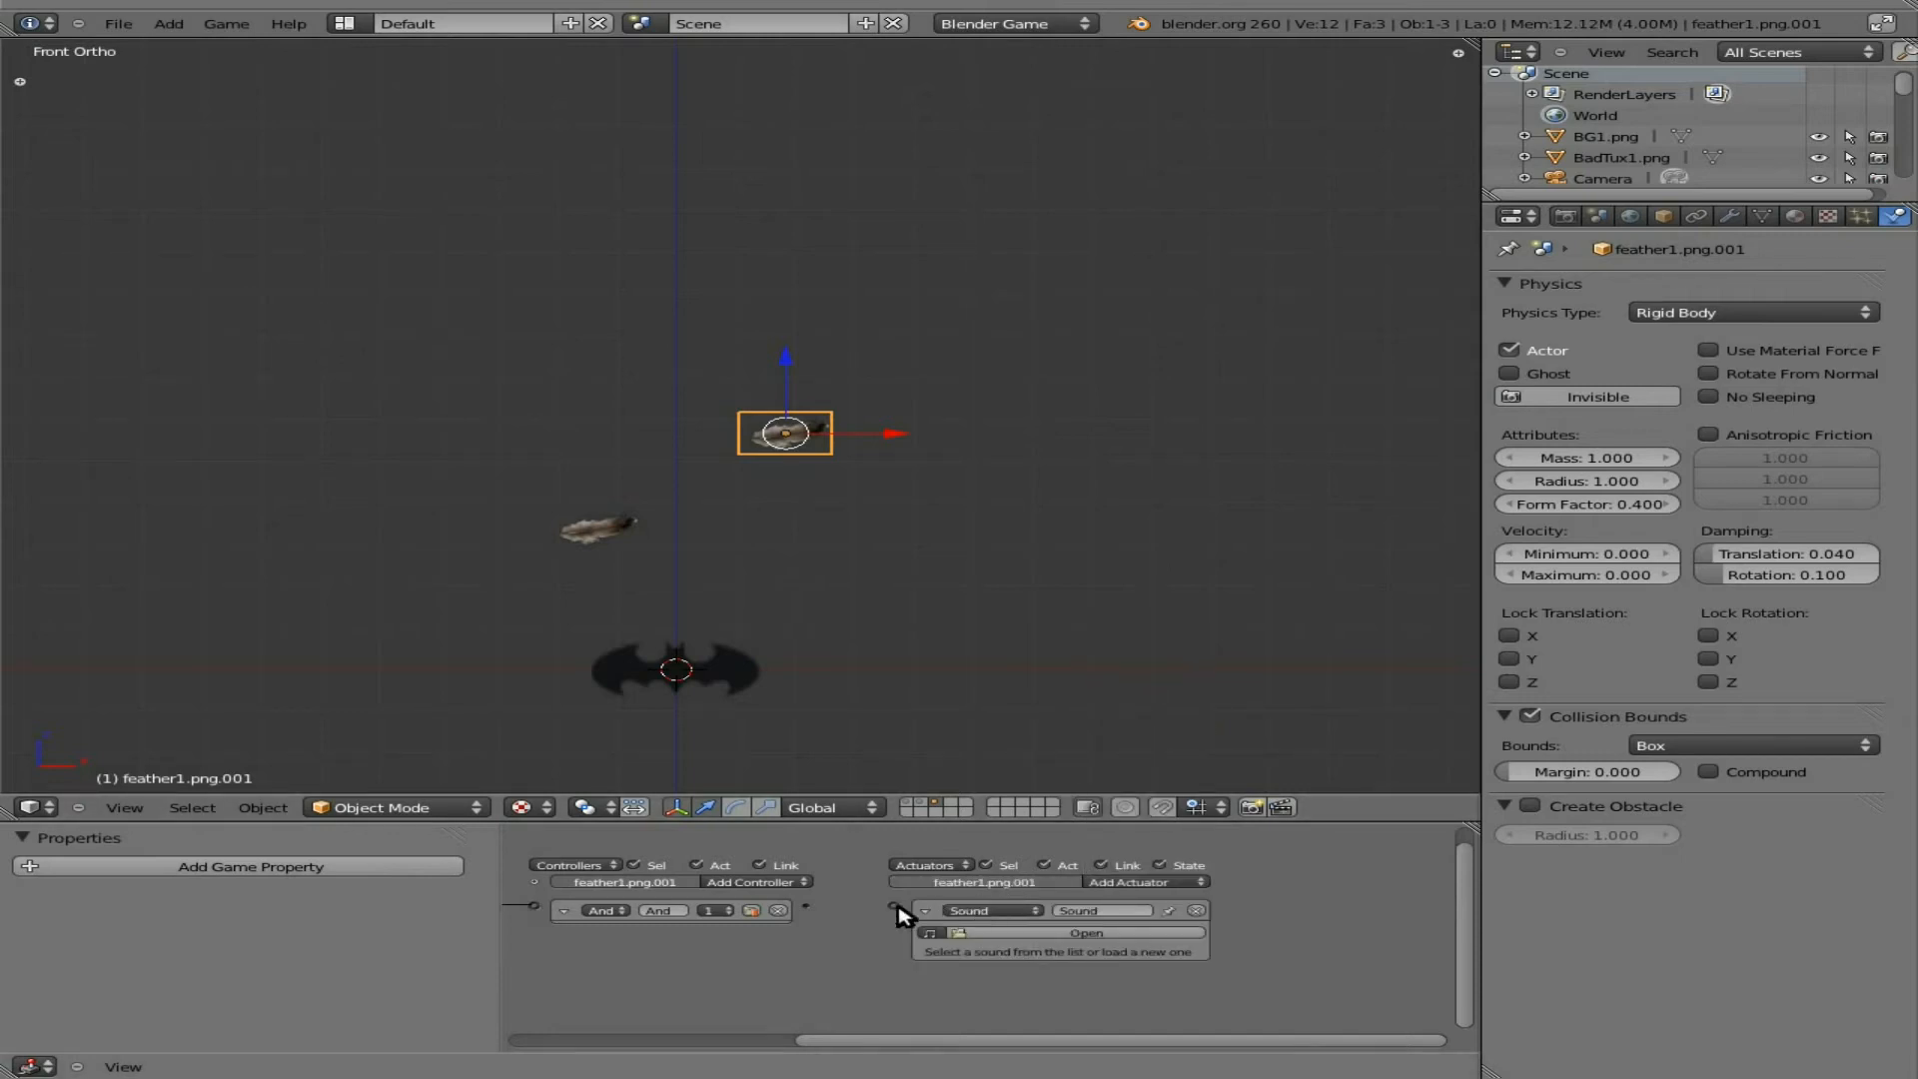
{"action": "left_click_drag", "start_coordinate": [804, 905], "coordinate": [893, 906]}
{"action": "left_click", "coordinate": [927, 933]}
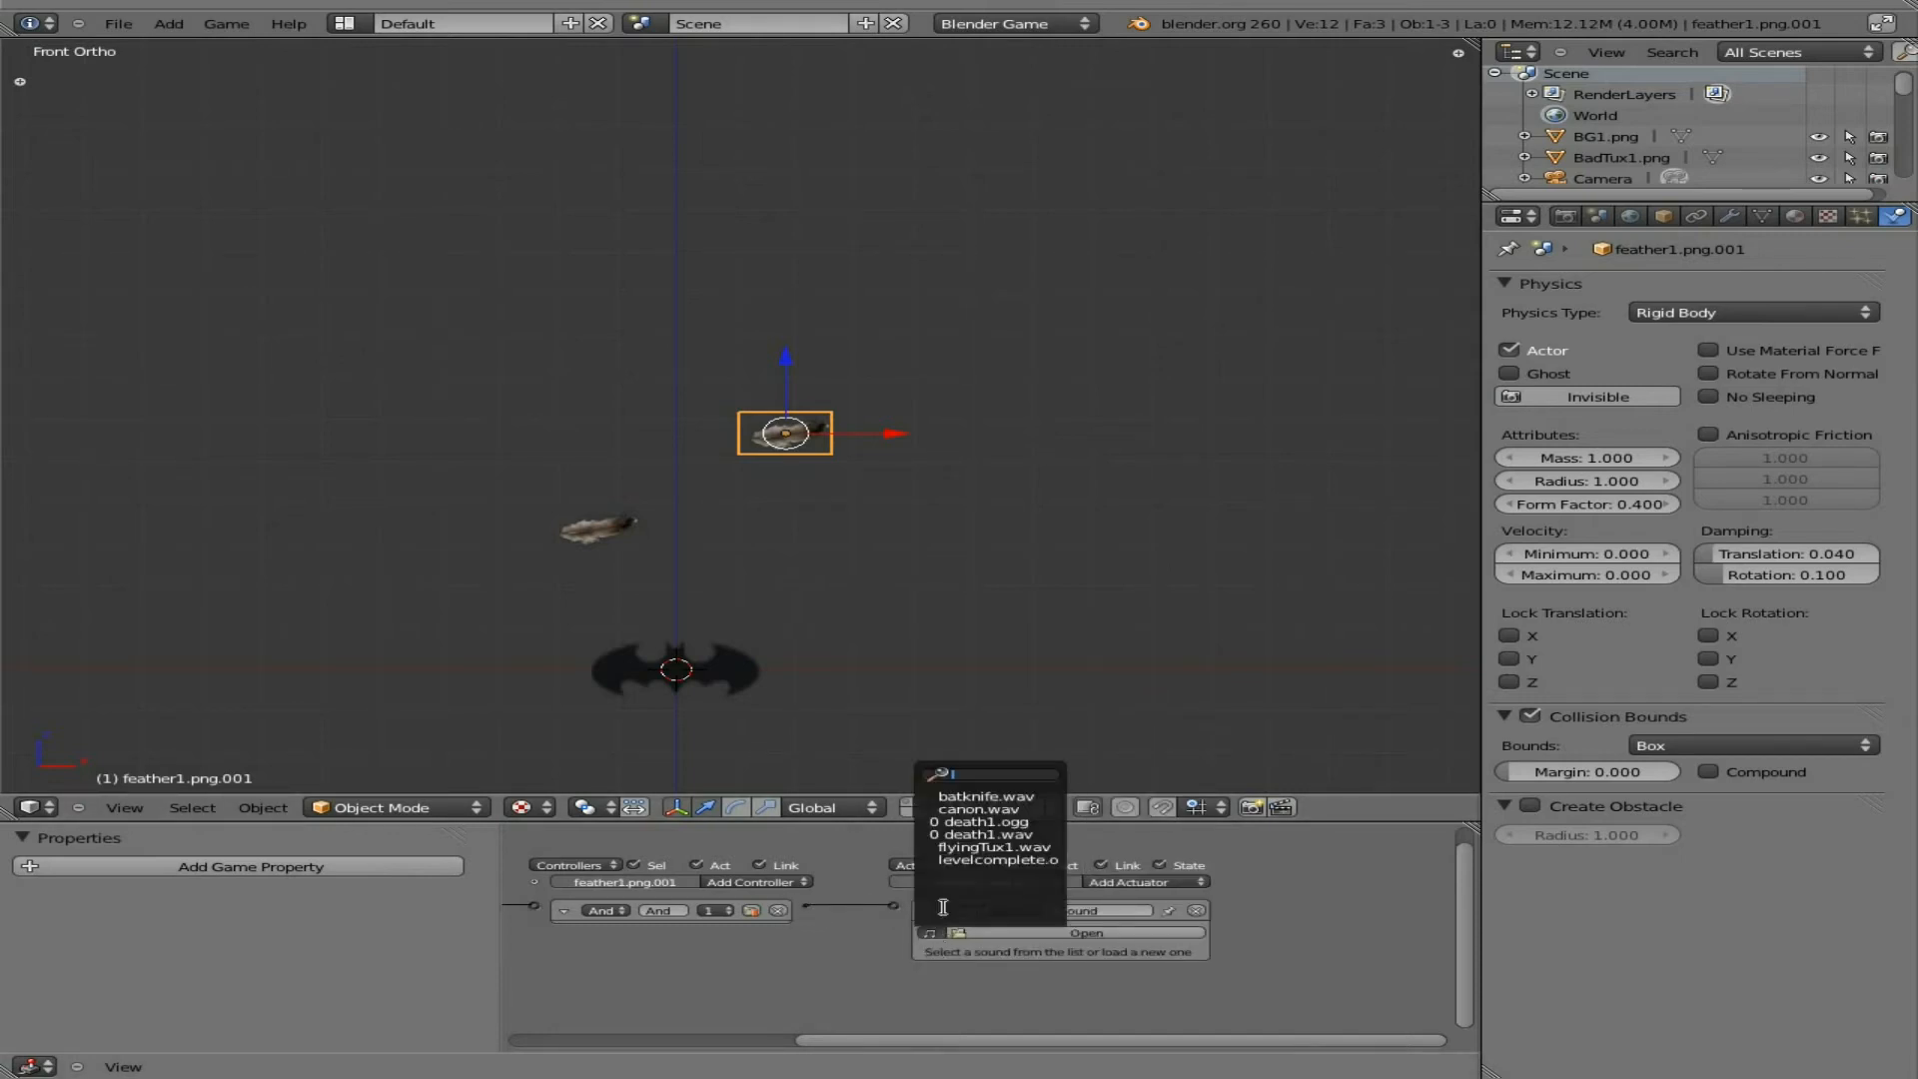
{"action": "left_click", "coordinate": [1036, 820]}
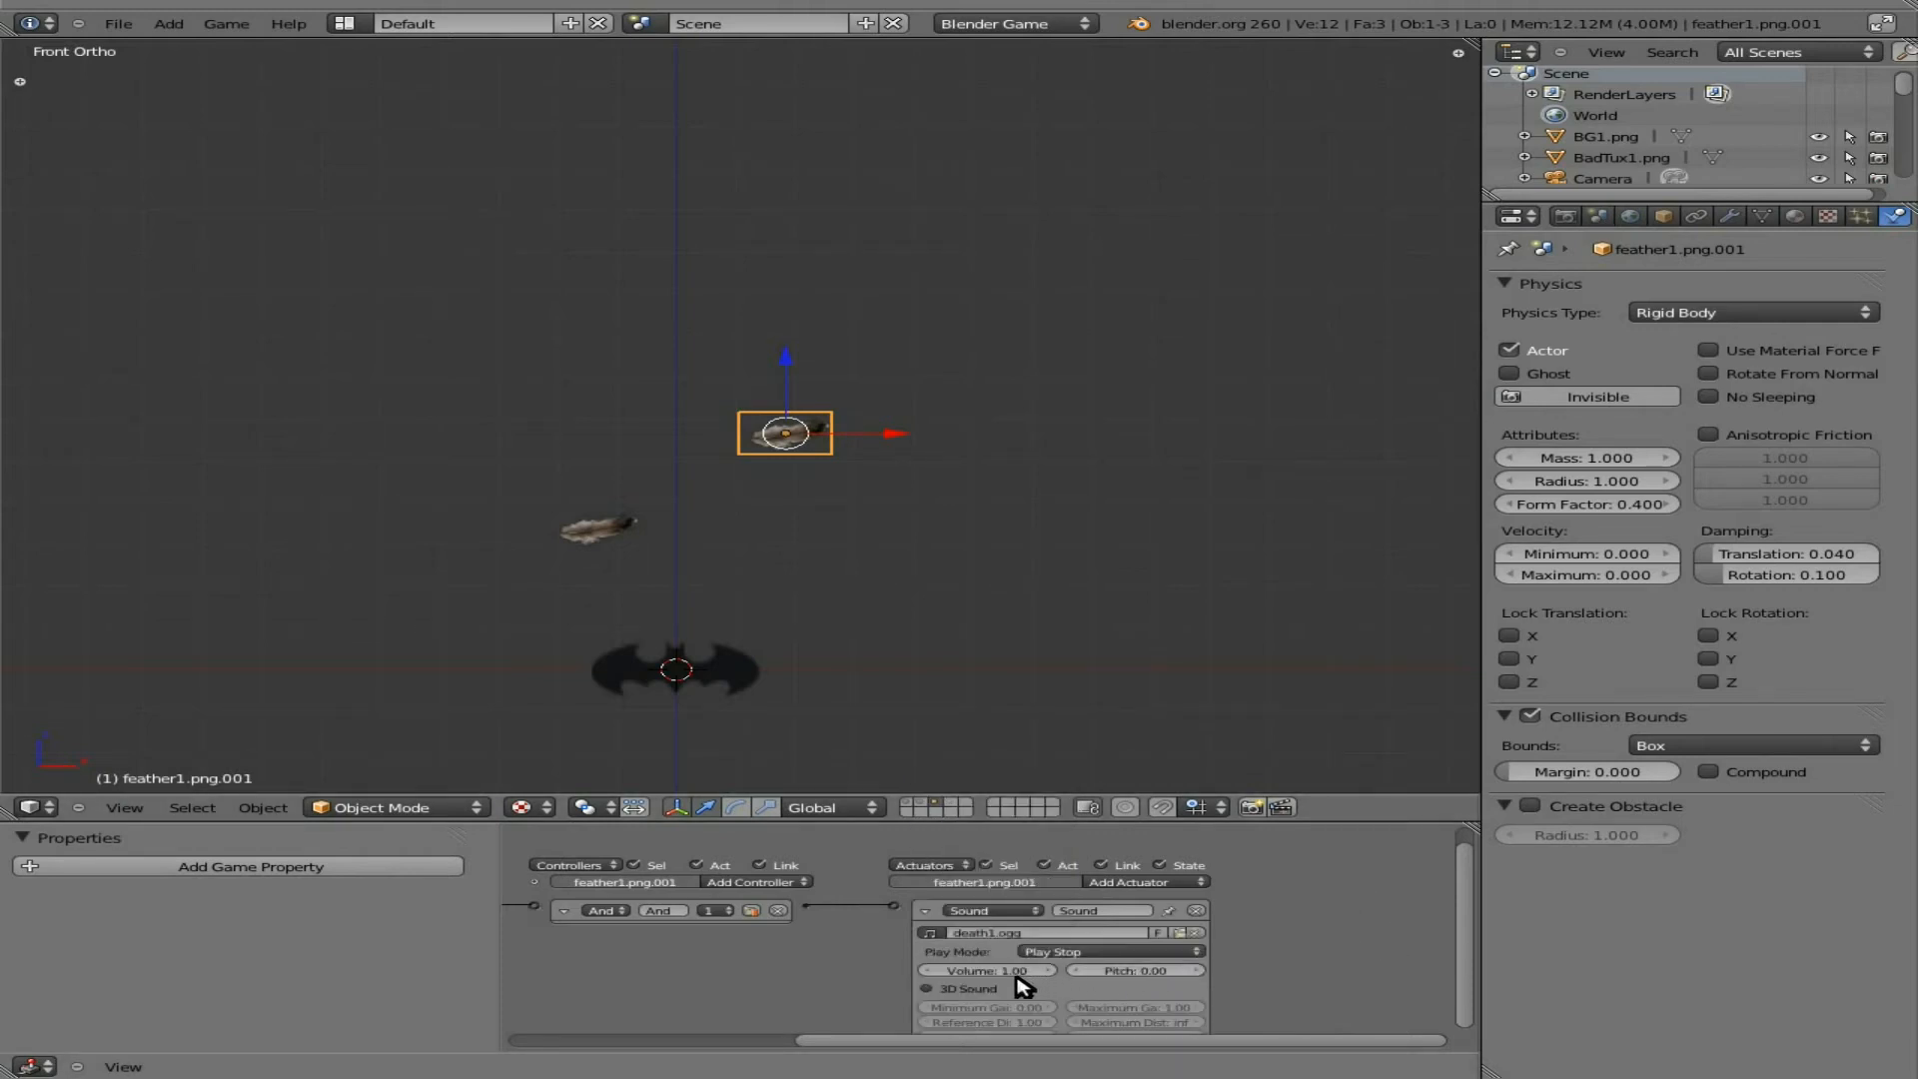
Step: Set the feather's Sound actuator to volume 2 and pitch 12
{"action": "left_click", "coordinate": [1055, 971]}
{"action": "type", "text": "2"}
{"action": "key", "text": "Return"}
{"action": "left_click", "coordinate": [1132, 970]}
{"action": "type", "text": "12"}
{"action": "key", "text": "Return"}
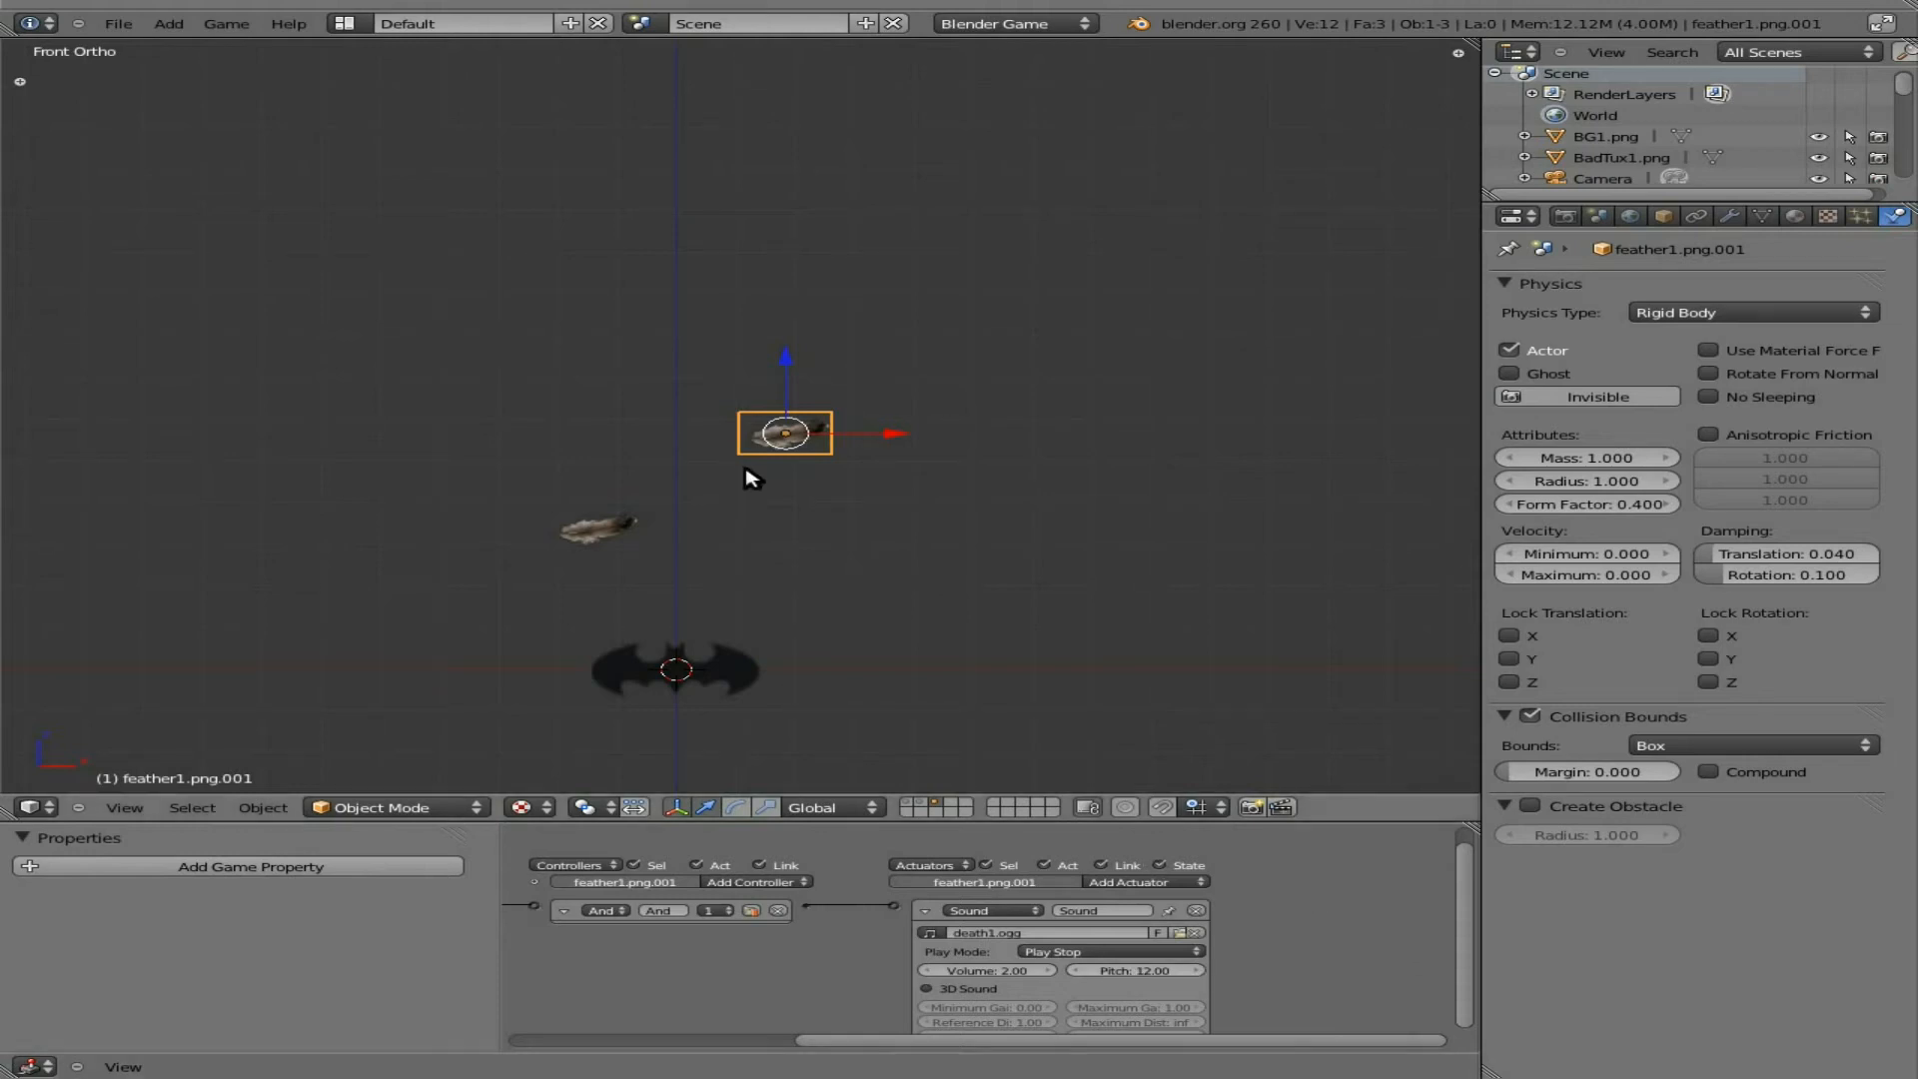
Step: Rename the duplicated feather object as feather1.deathsound
{"action": "left_click", "coordinate": [1663, 217]}
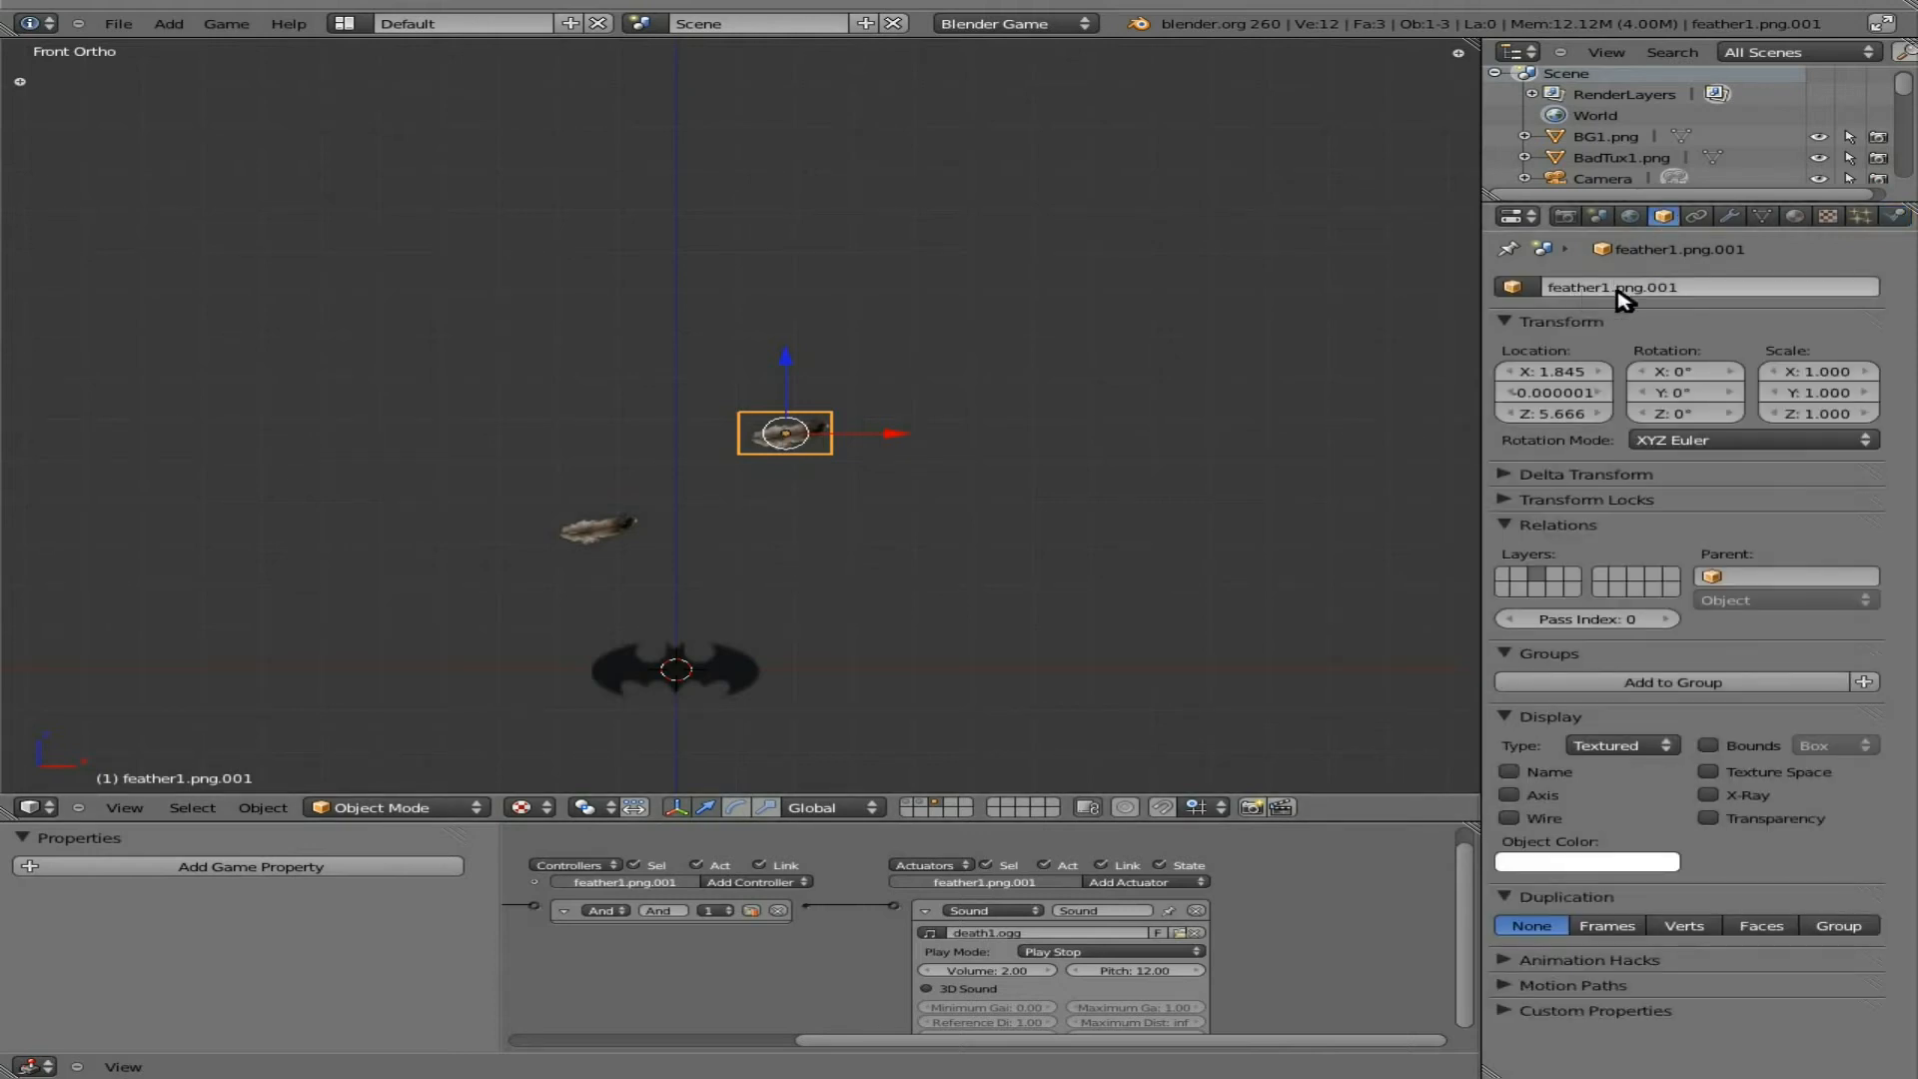
{"action": "left_click", "coordinate": [1693, 287]}
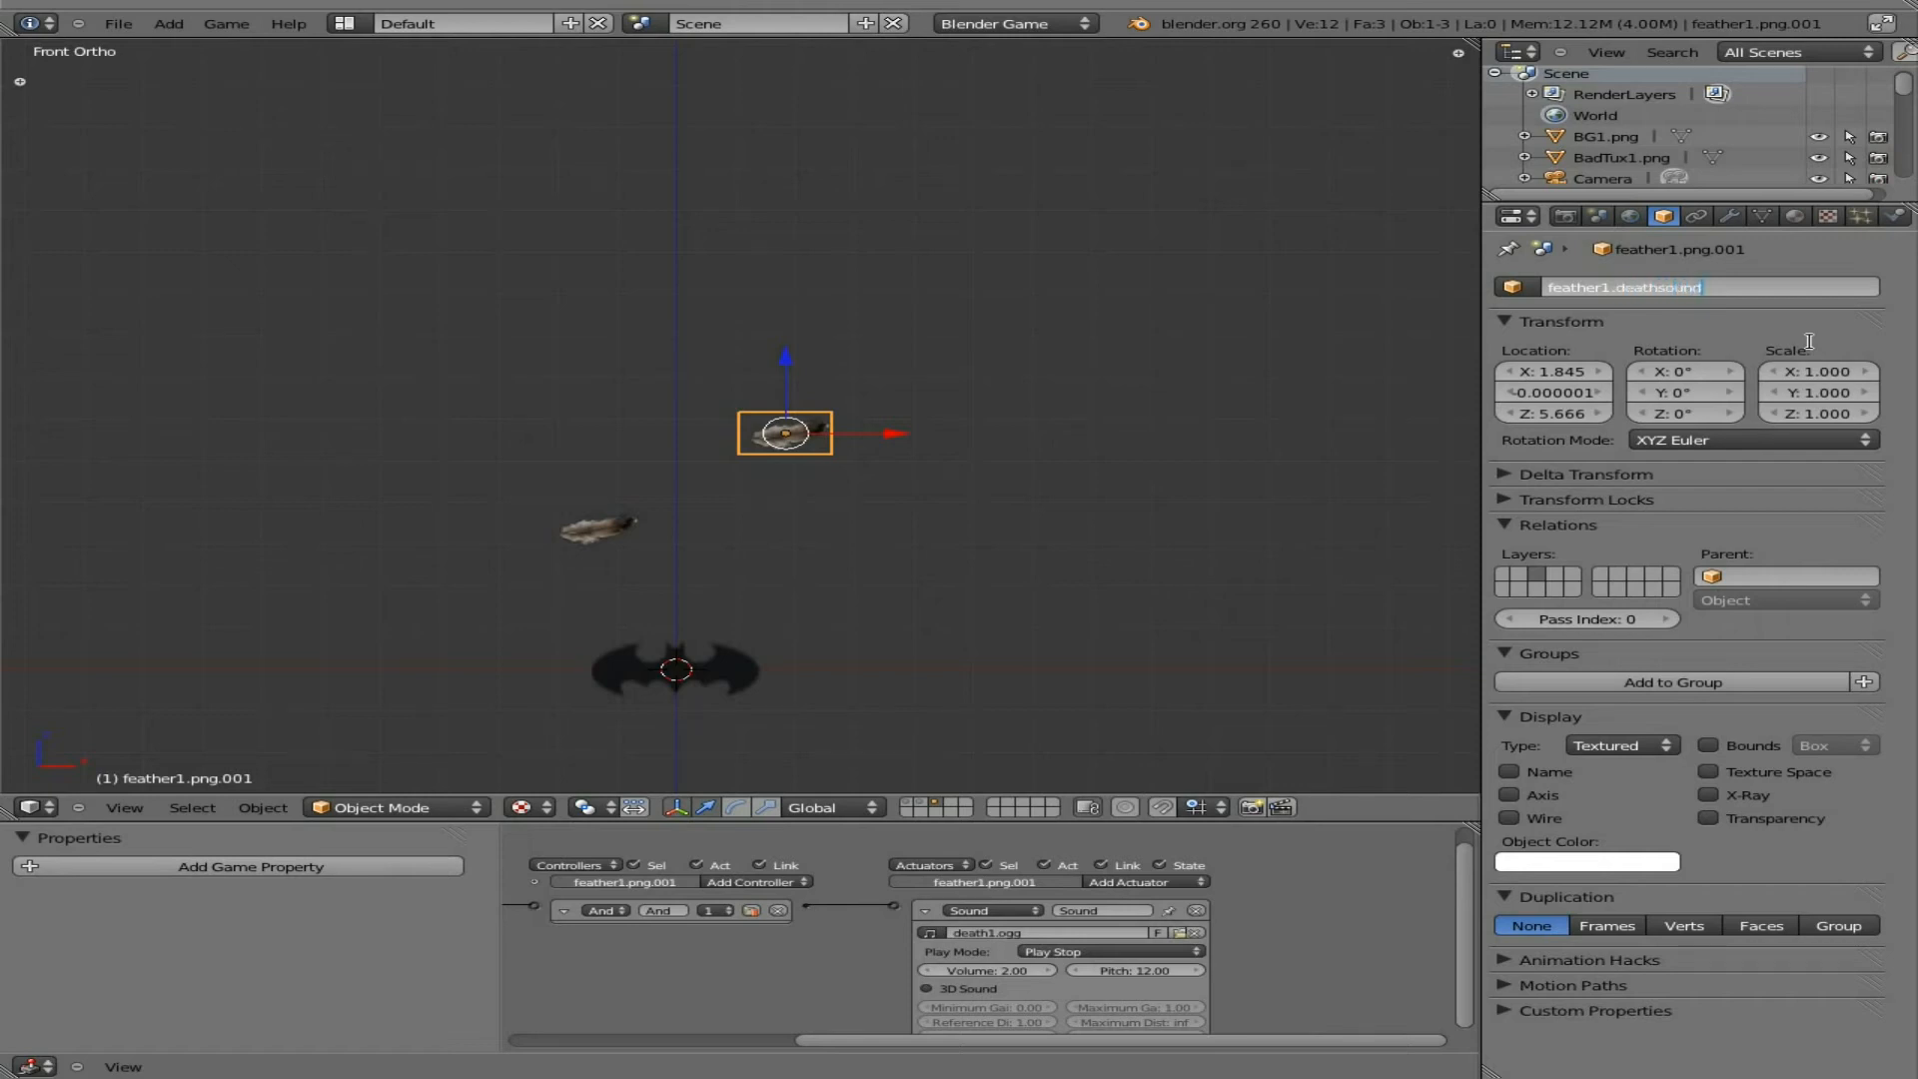
{"action": "key", "text": "Return"}
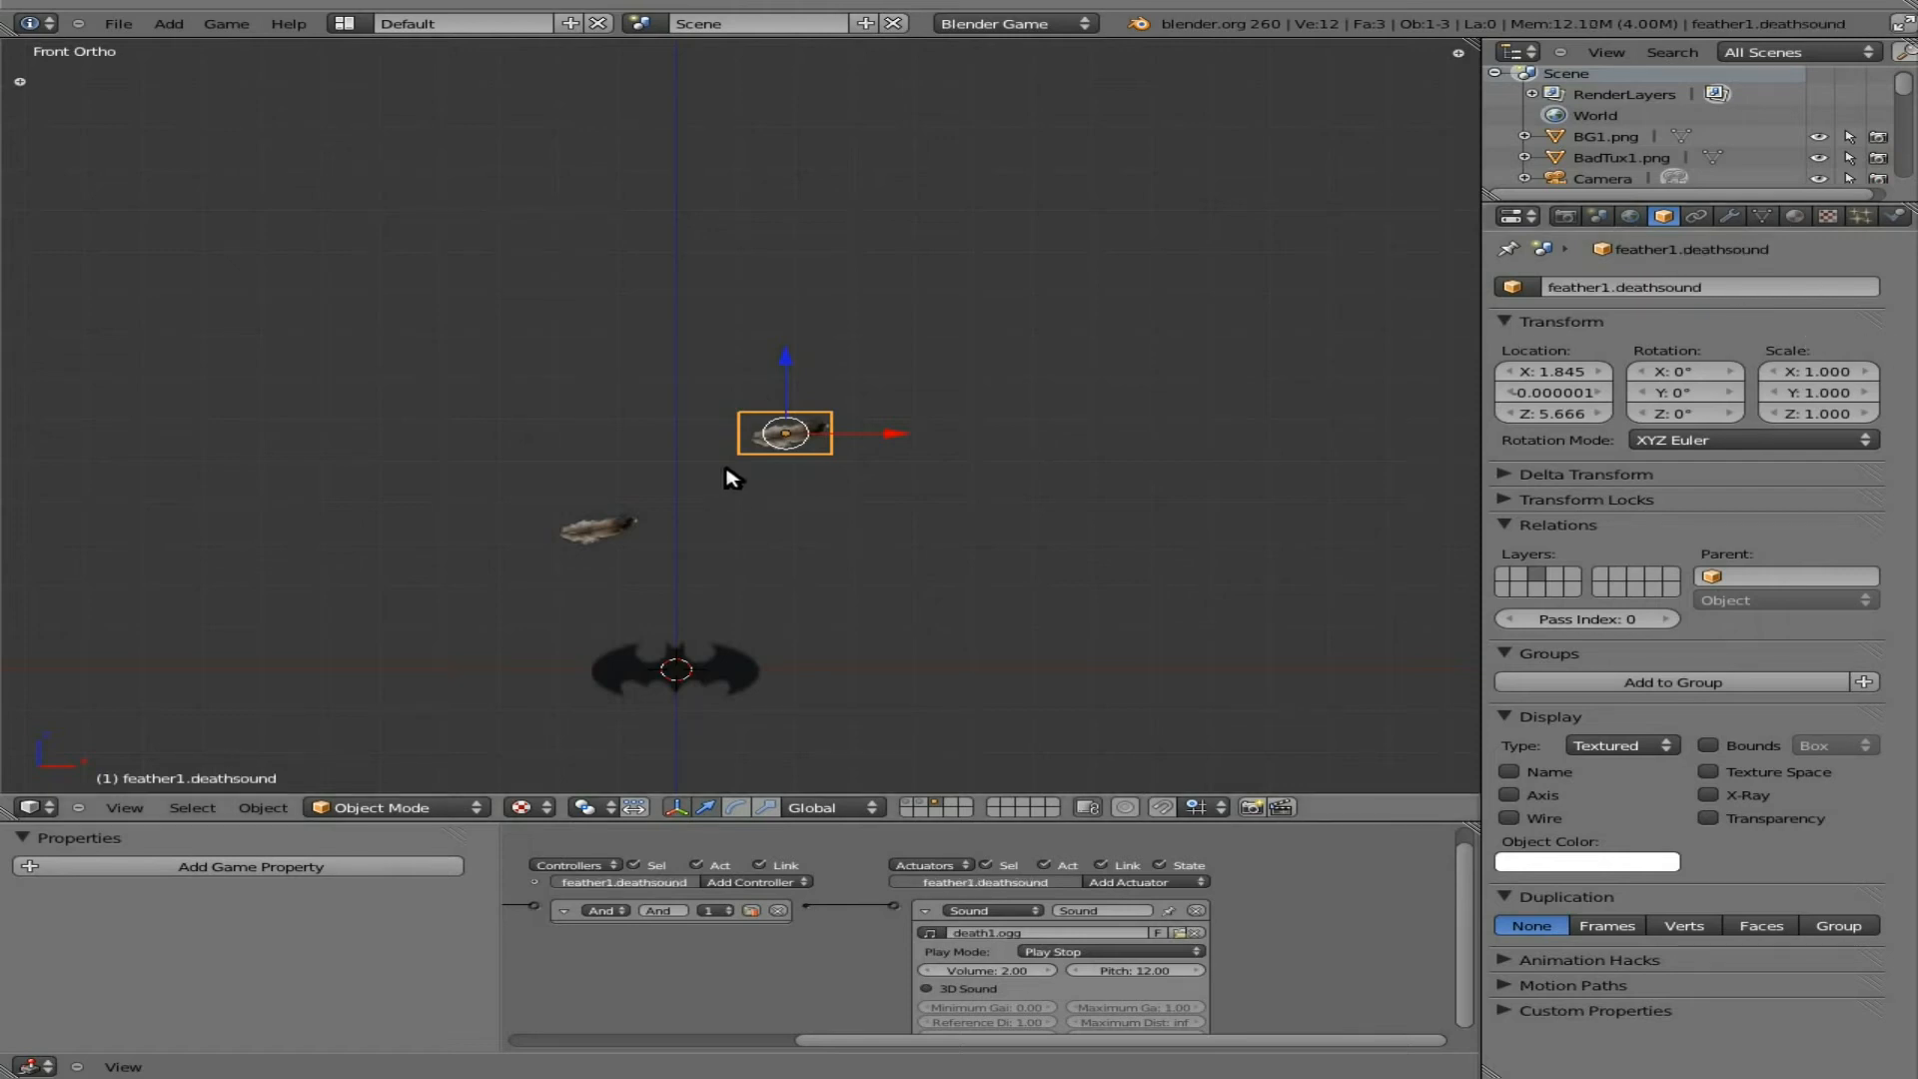
Step: On the first layer, set the enemy penguin's first Add Object actuator to feather1.deathsound and test it by shooting the enemy in the game
{"action": "left_click", "coordinate": [909, 798]}
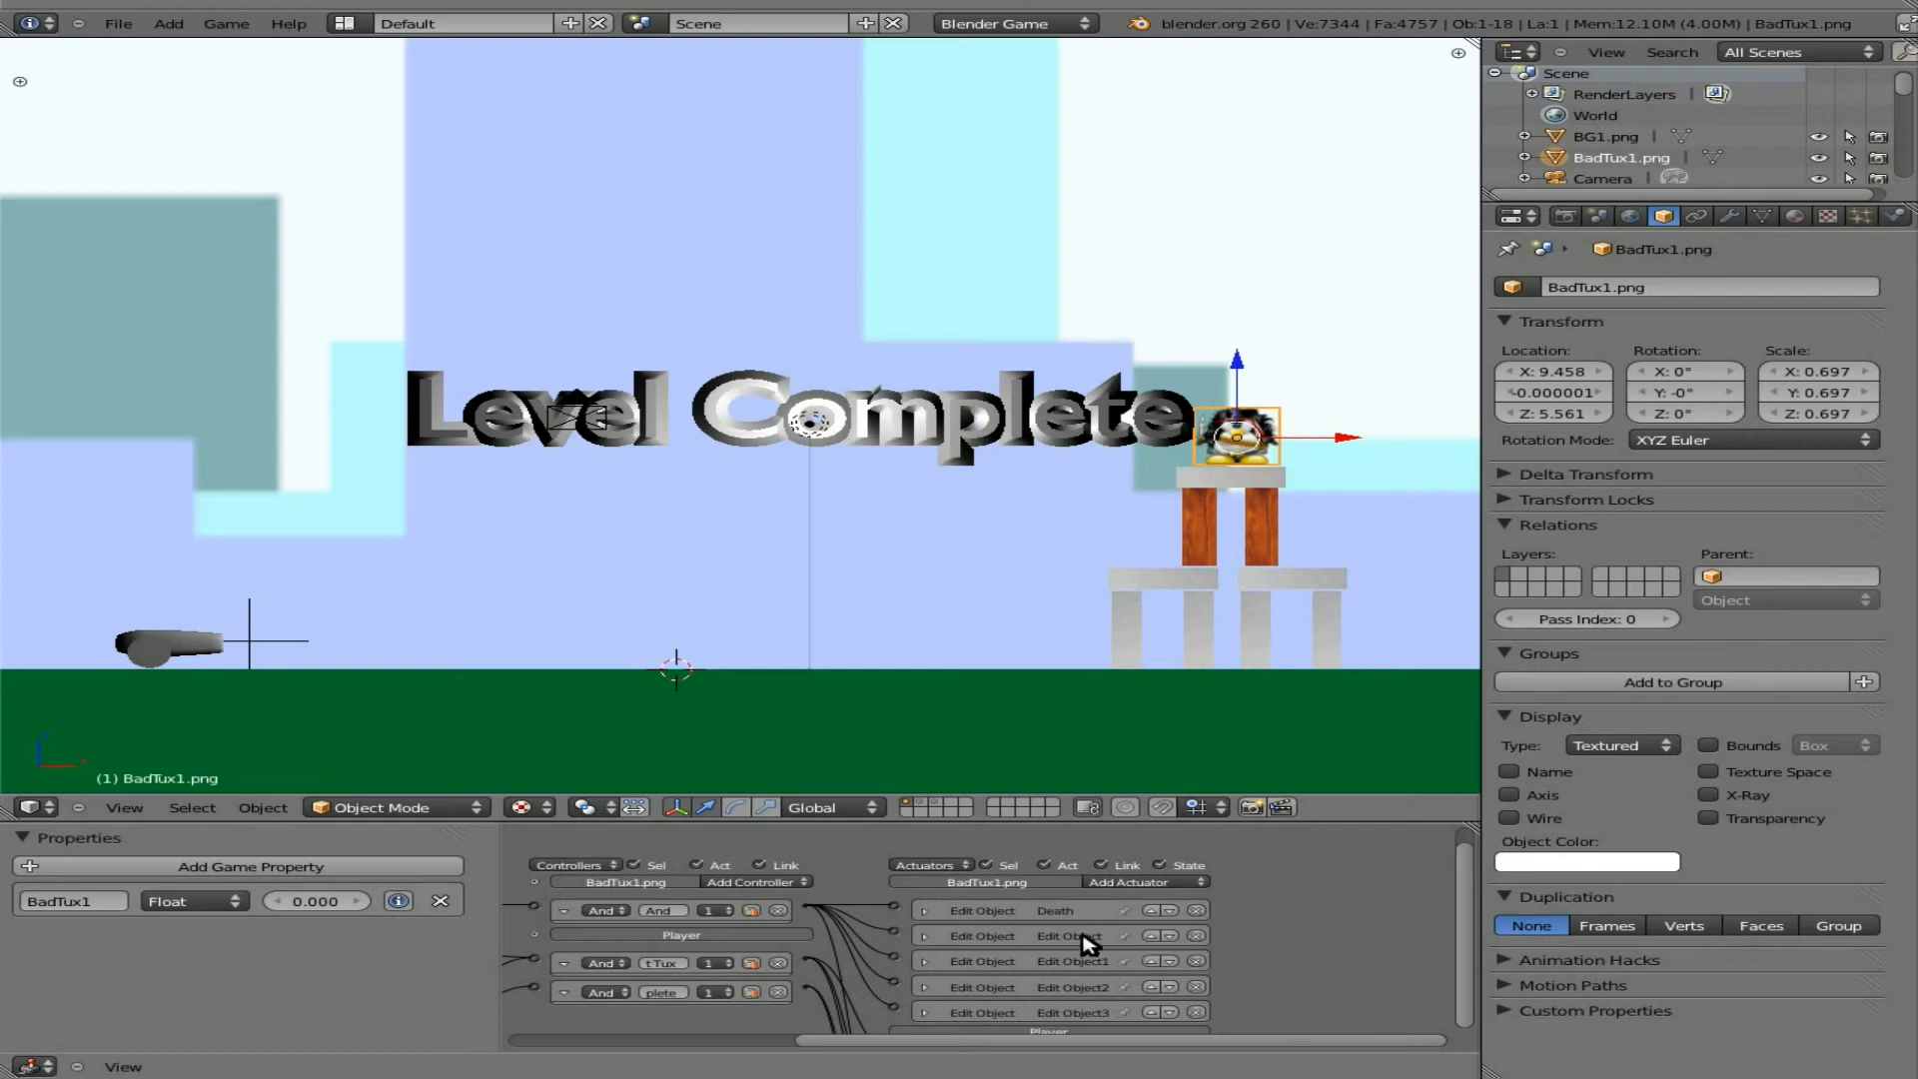
{"action": "left_click", "coordinate": [927, 936]}
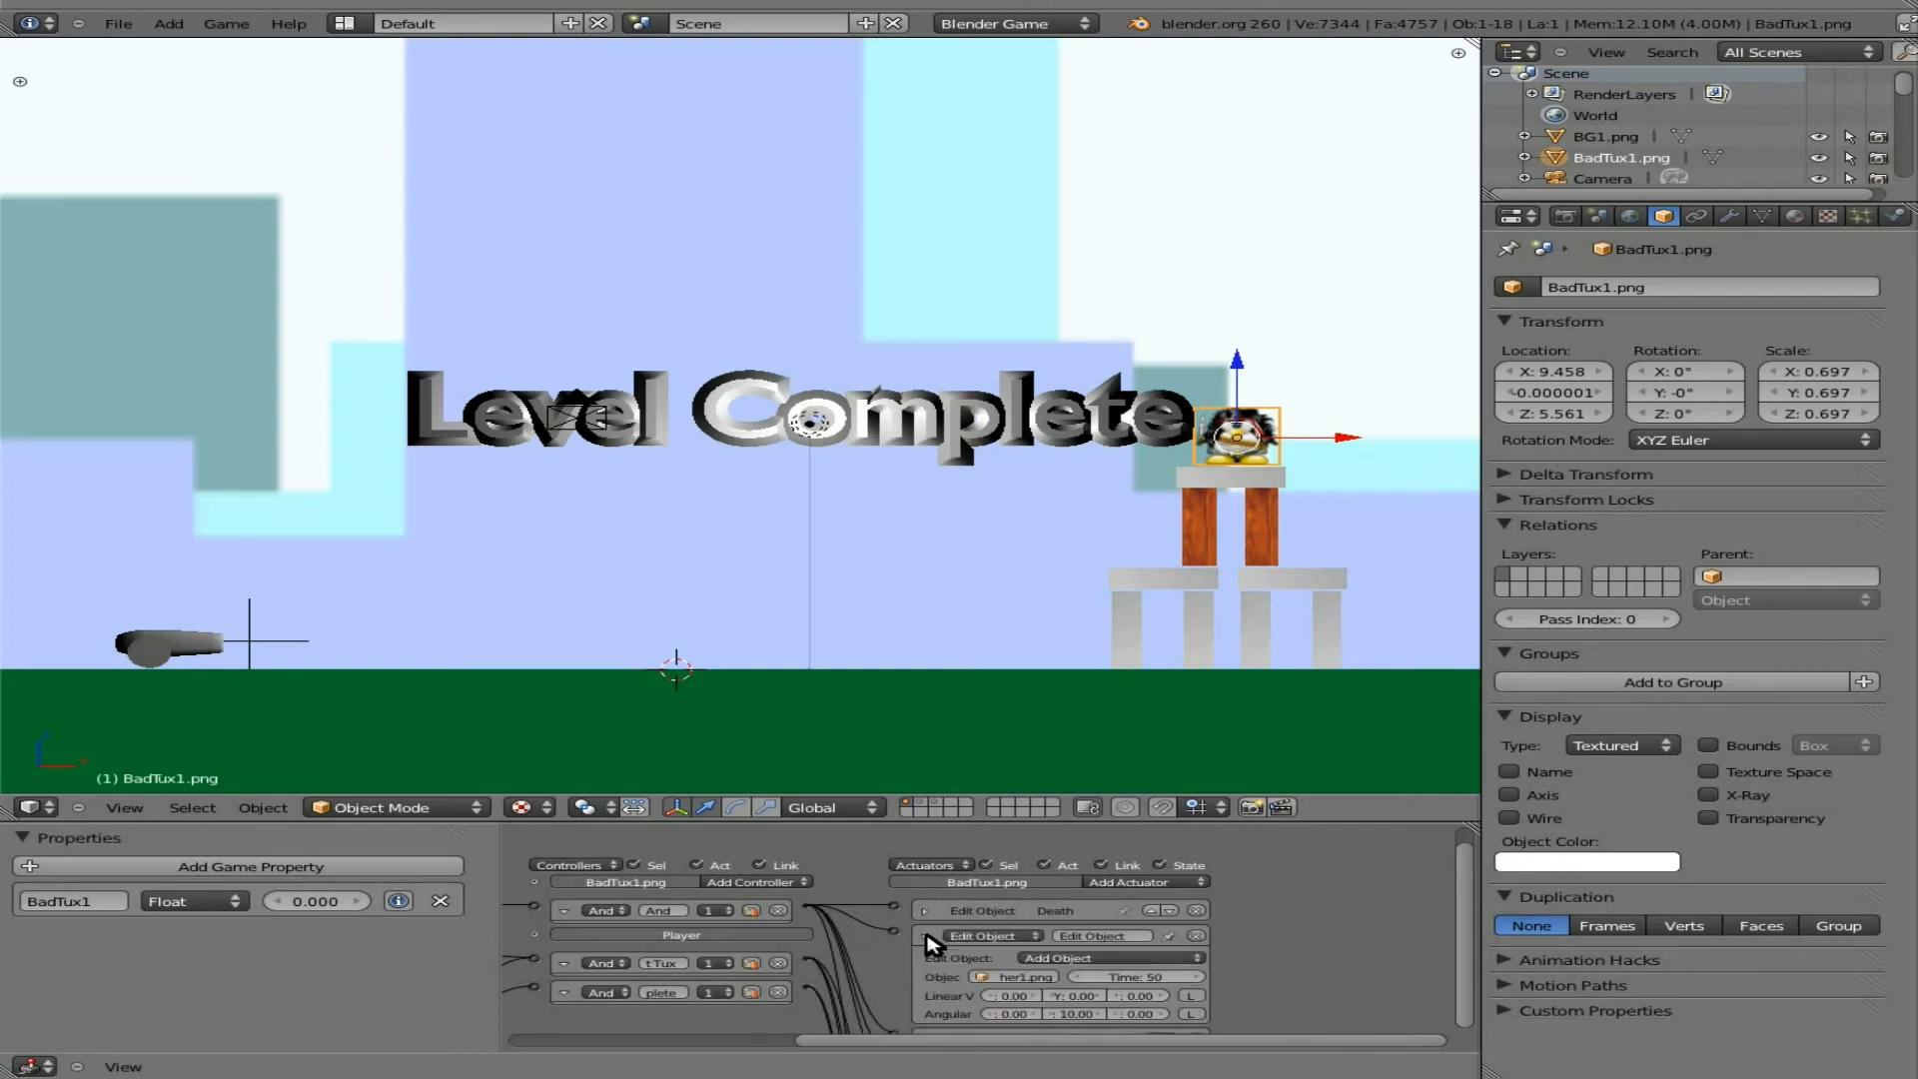
{"action": "left_click", "coordinate": [1031, 976]}
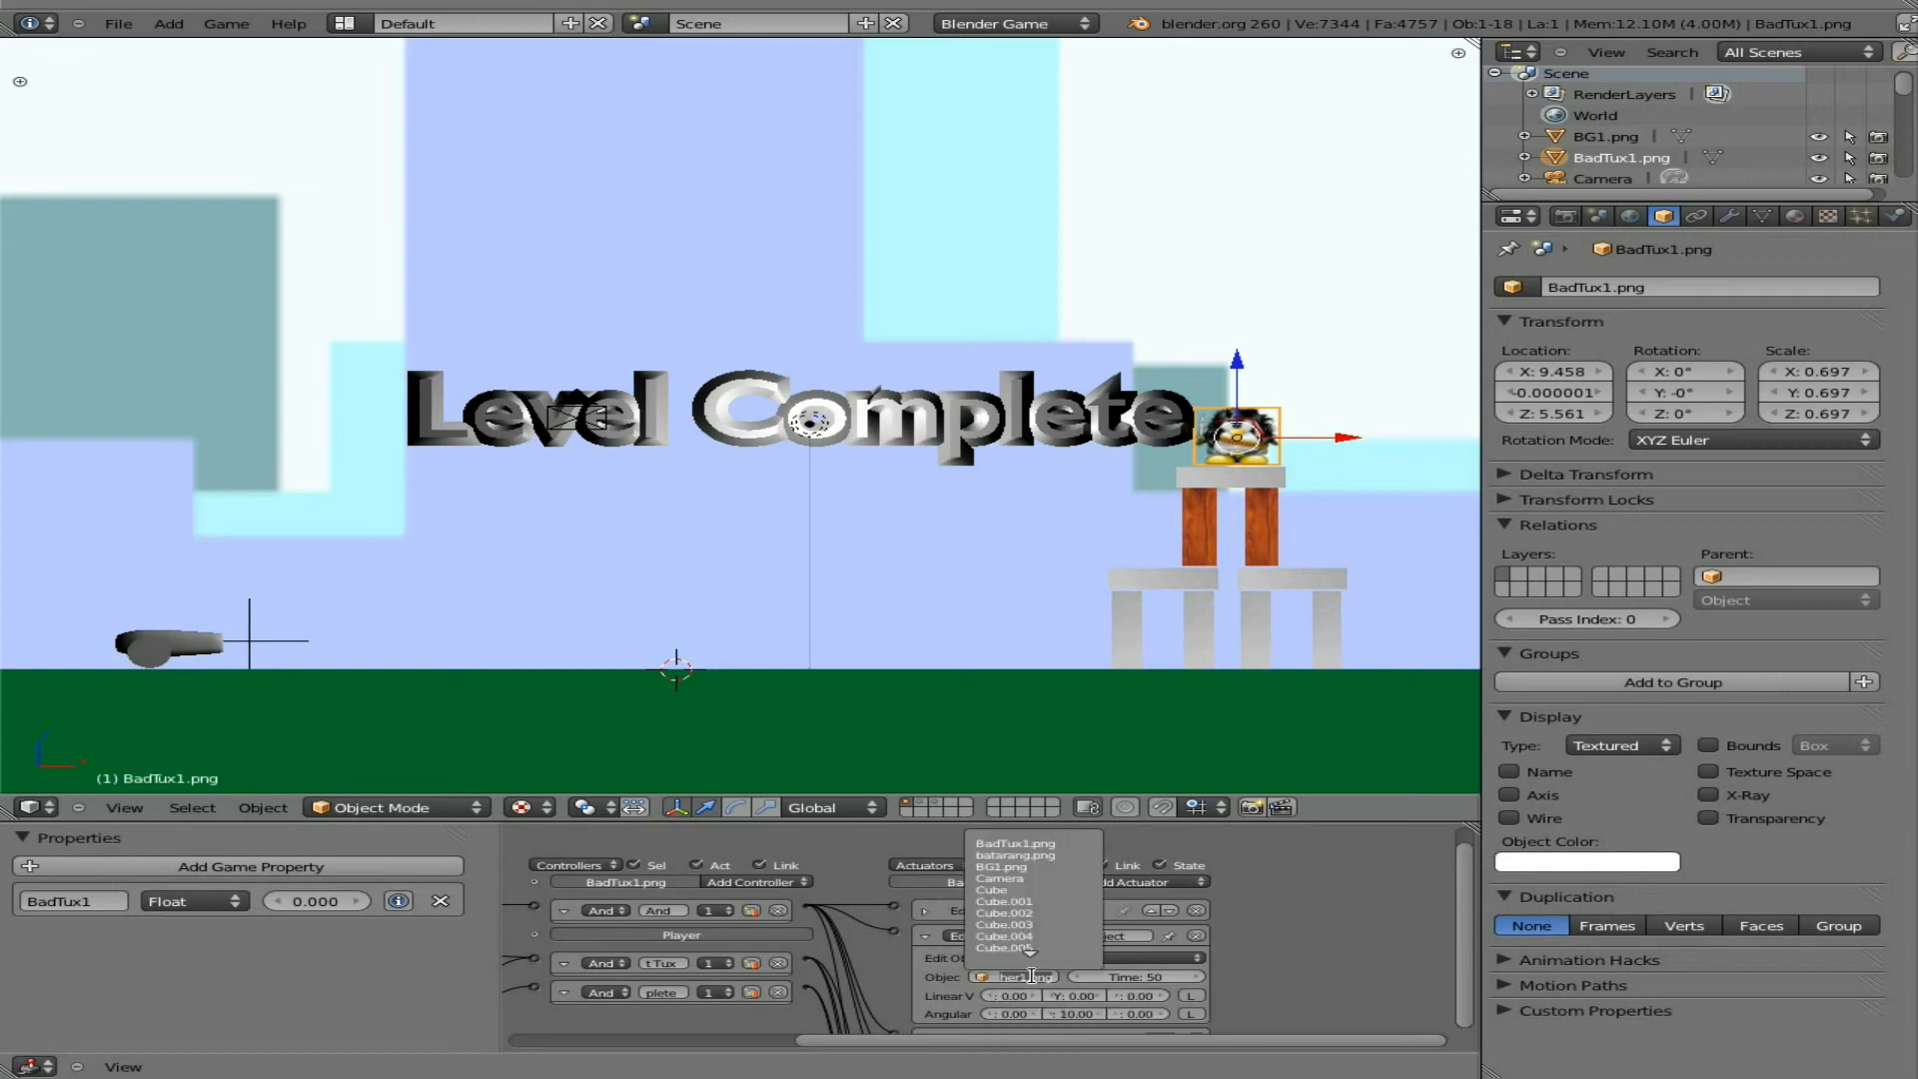
{"action": "scroll", "coordinate": [1030, 892], "scroll_direction": "down", "scroll_amount": 14}
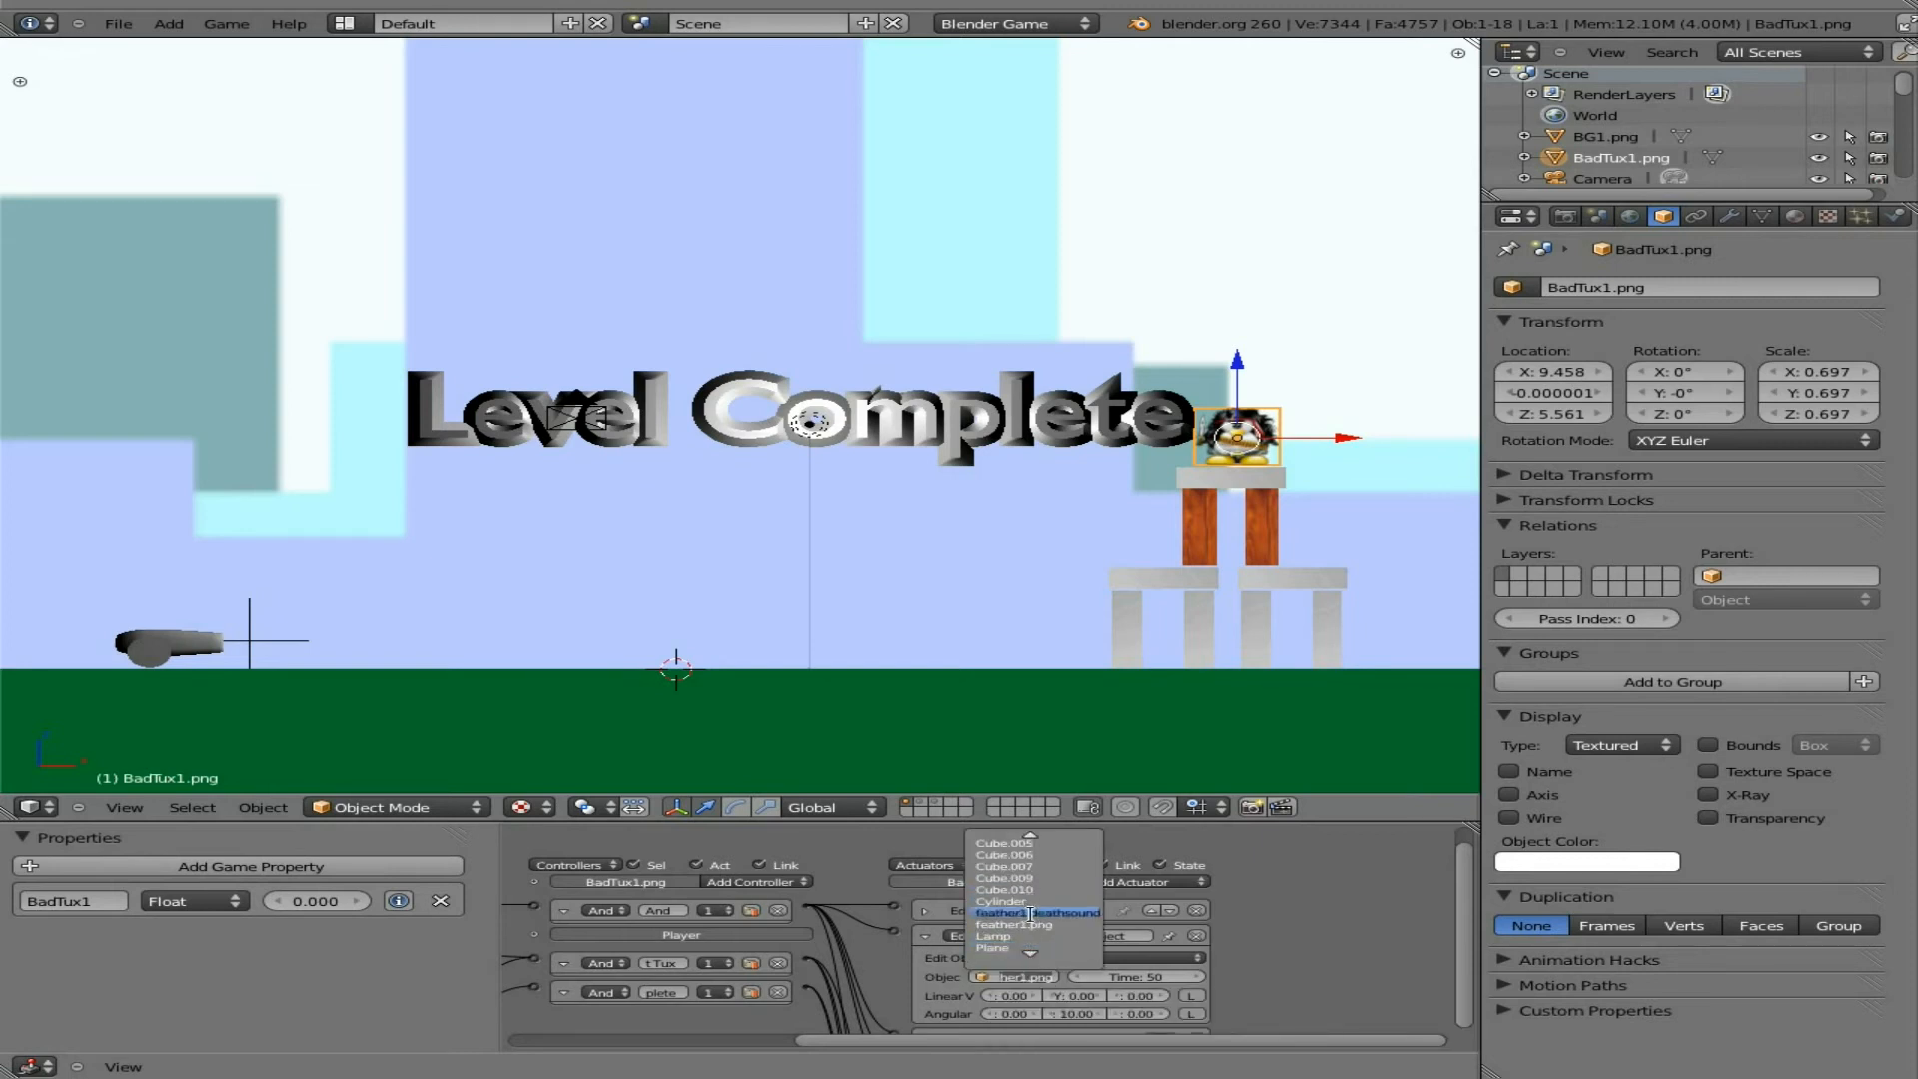
{"action": "left_click", "coordinate": [1031, 914]}
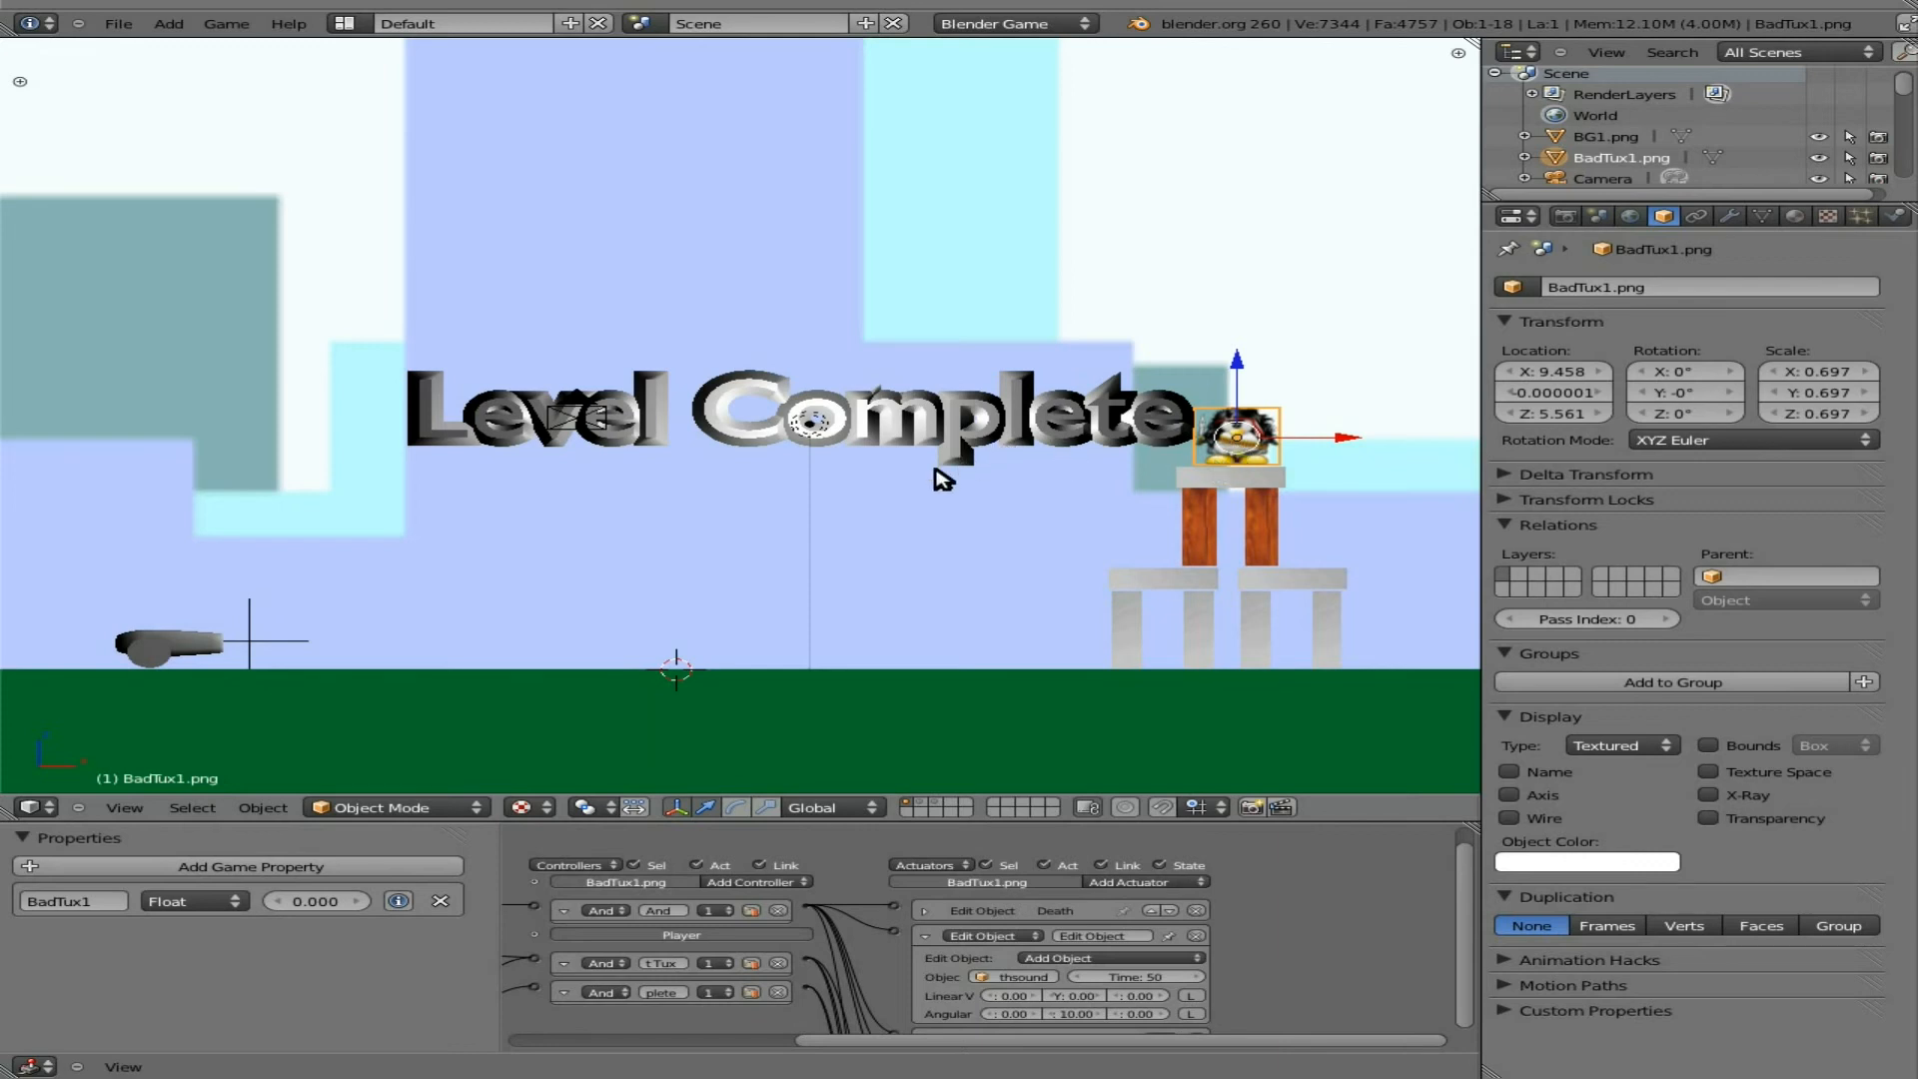
{"action": "key", "text": "p"}
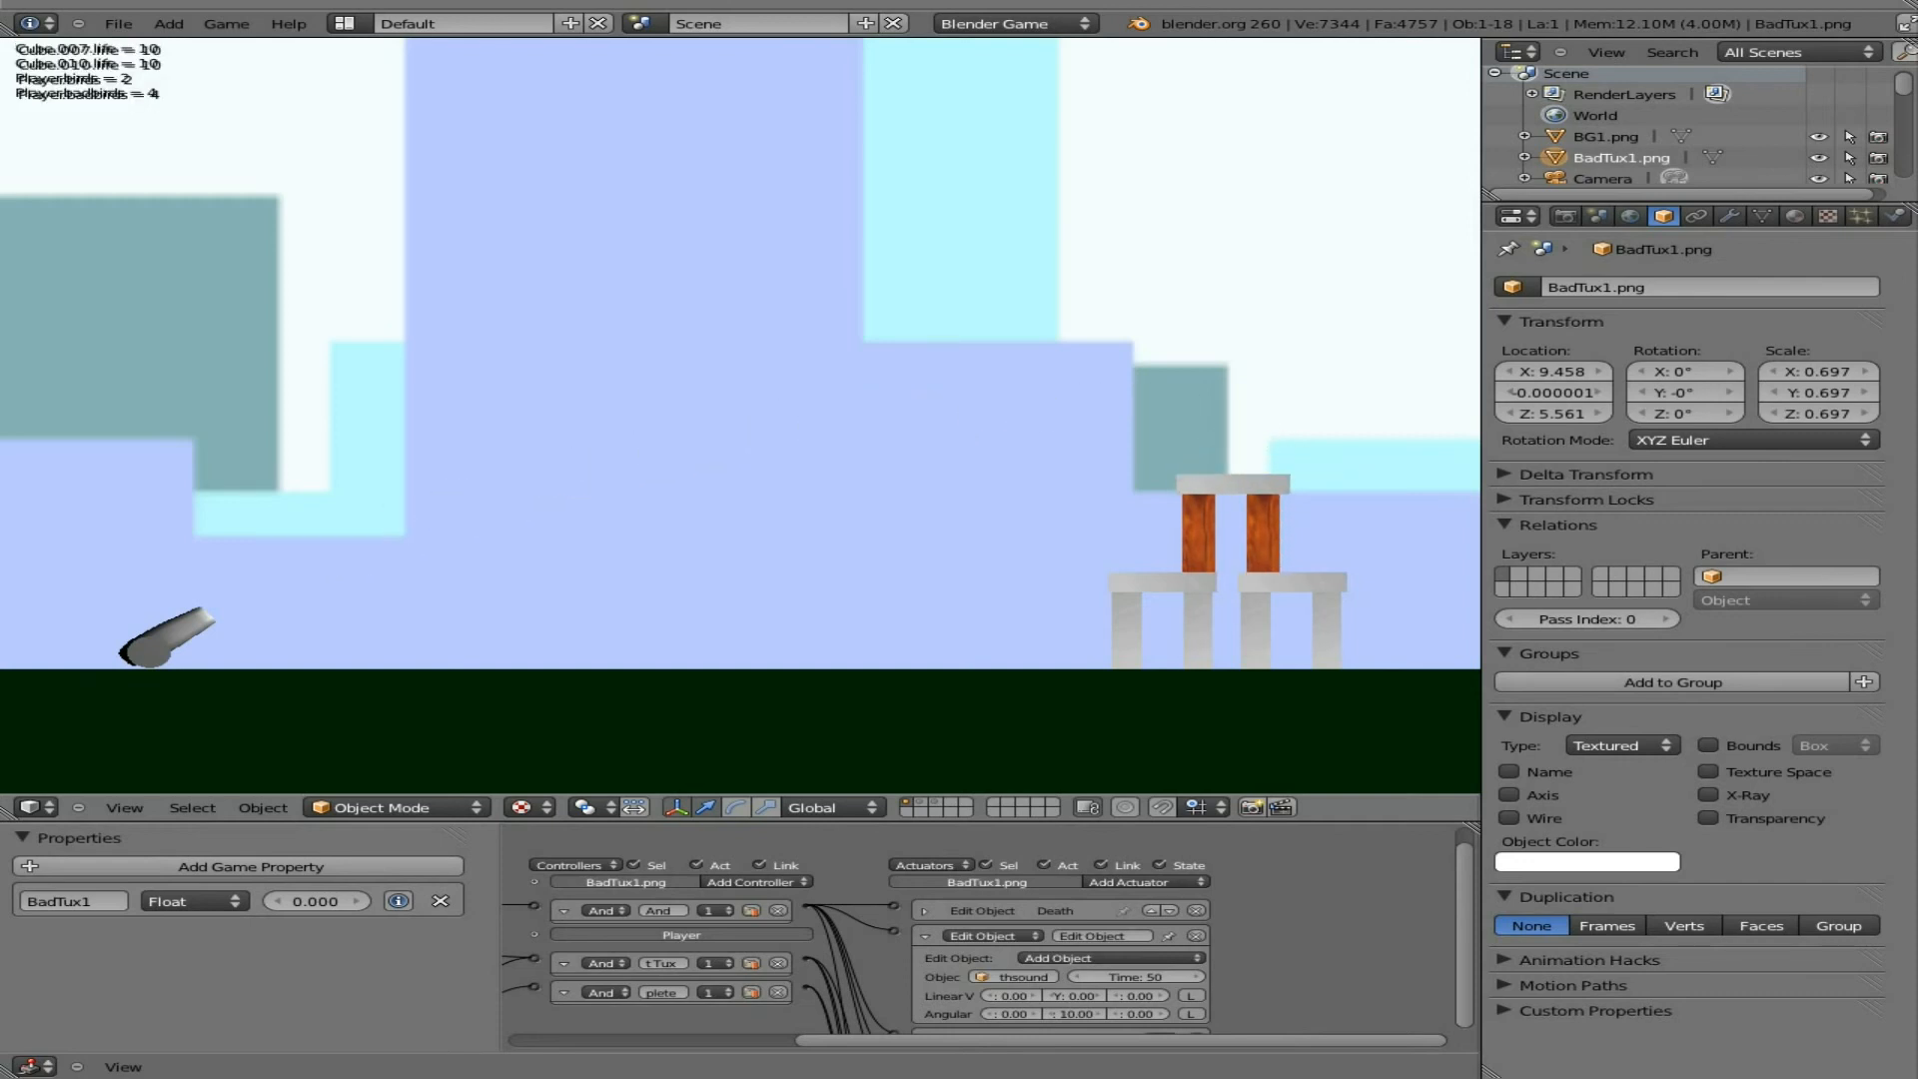
{"action": "key", "text": "Escape"}
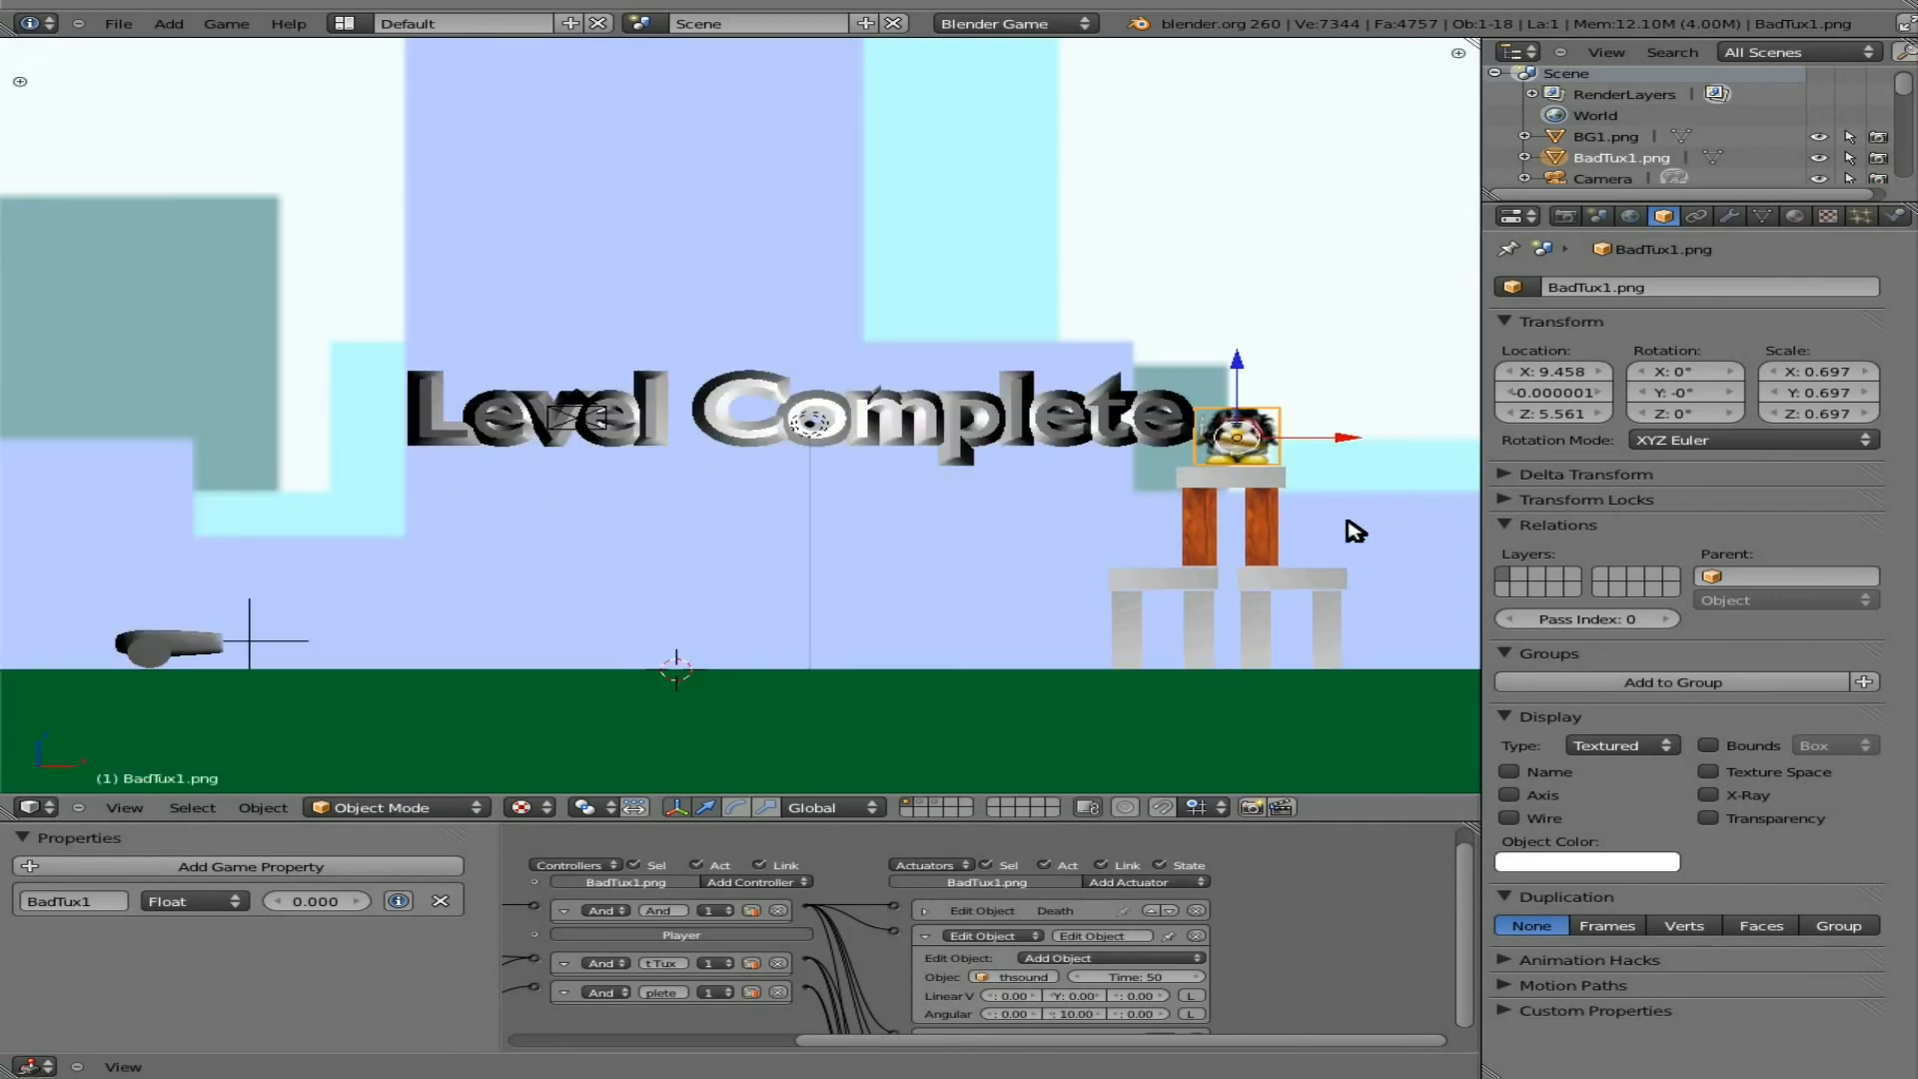
Step: Duplicate the enemy penguin twice, placing one copy on the tower's lower left slab and one on the ground left of the tower
{"action": "key", "text": "shift+d"}
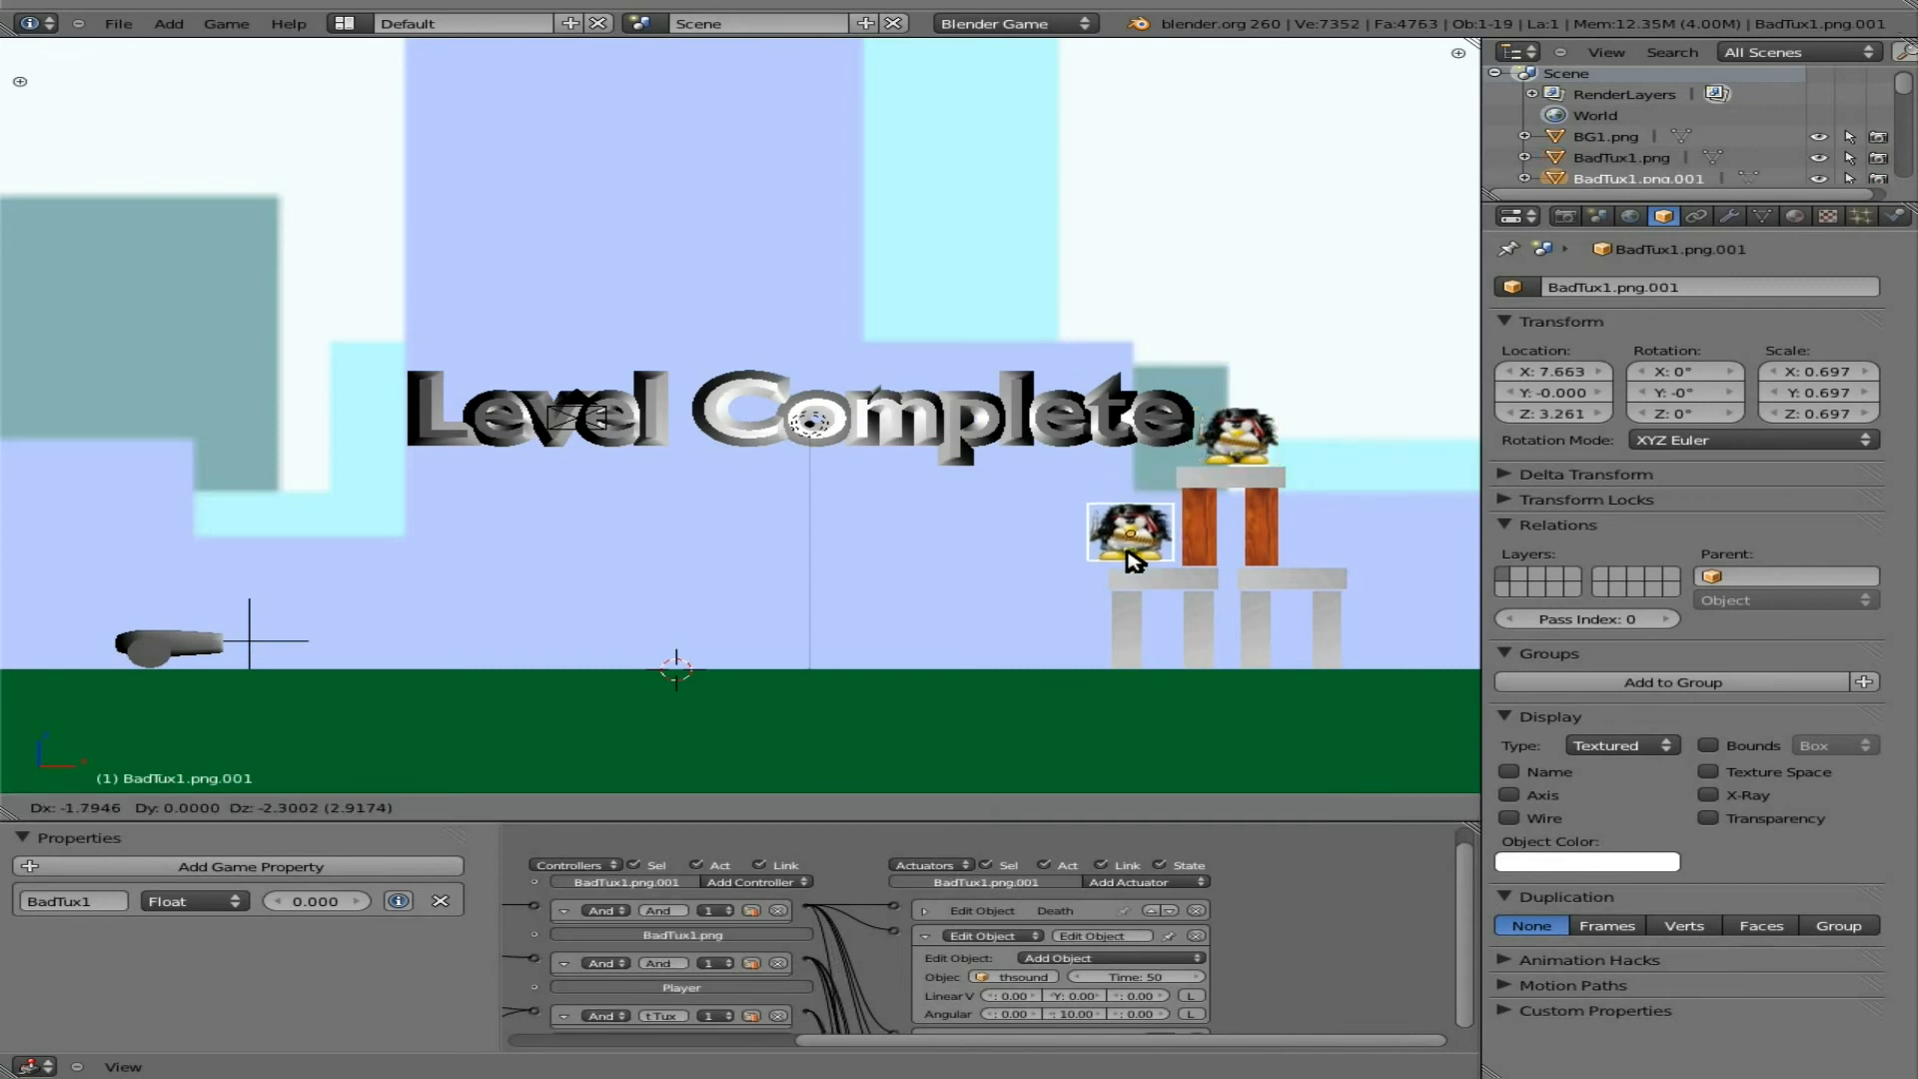
{"action": "left_click", "coordinate": [1131, 558]}
{"action": "key", "text": "shift+d"}
{"action": "left_click", "coordinate": [991, 673]}
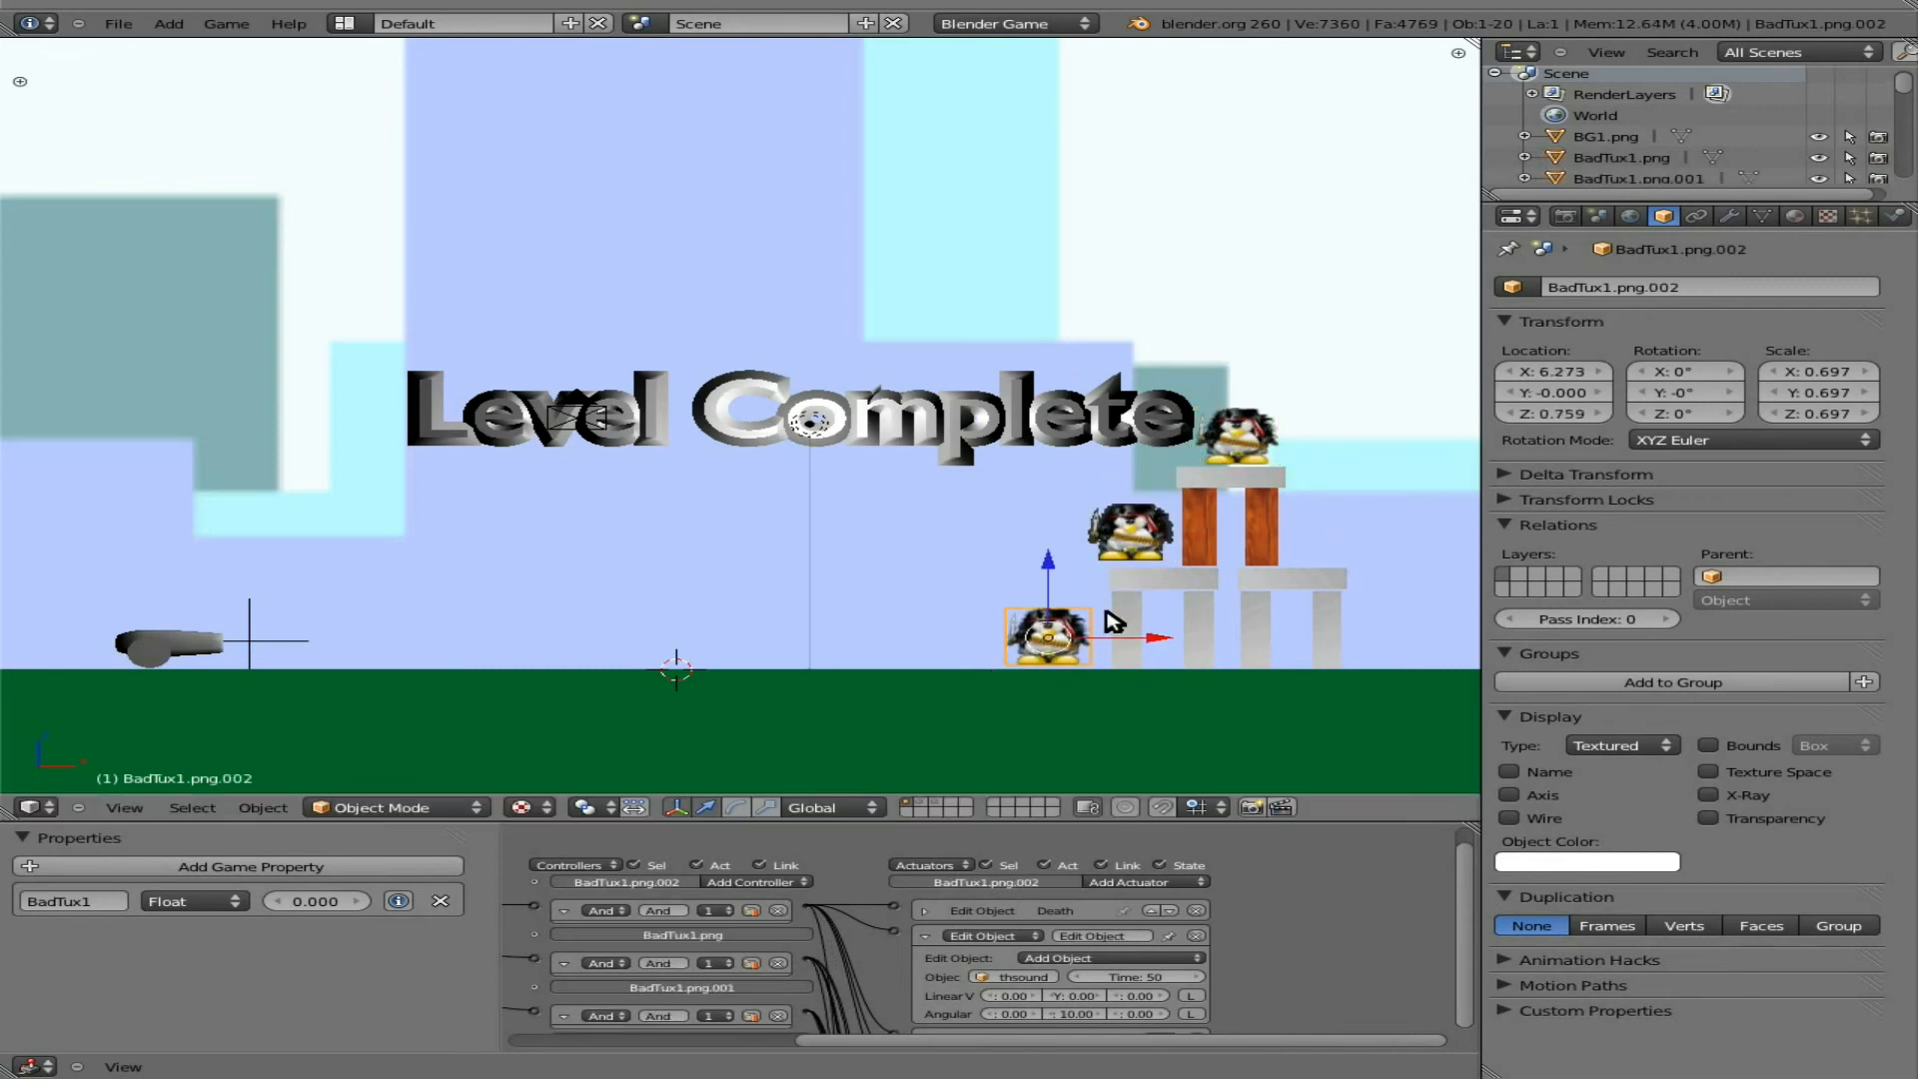
Step: Duplicate the enemy penguin twice more, placing one copy on the tower's lower right slab and one on the ground right of the tower
{"action": "key", "text": "shift+d"}
{"action": "left_click", "coordinate": [1390, 526]}
{"action": "key", "text": "shift+d"}
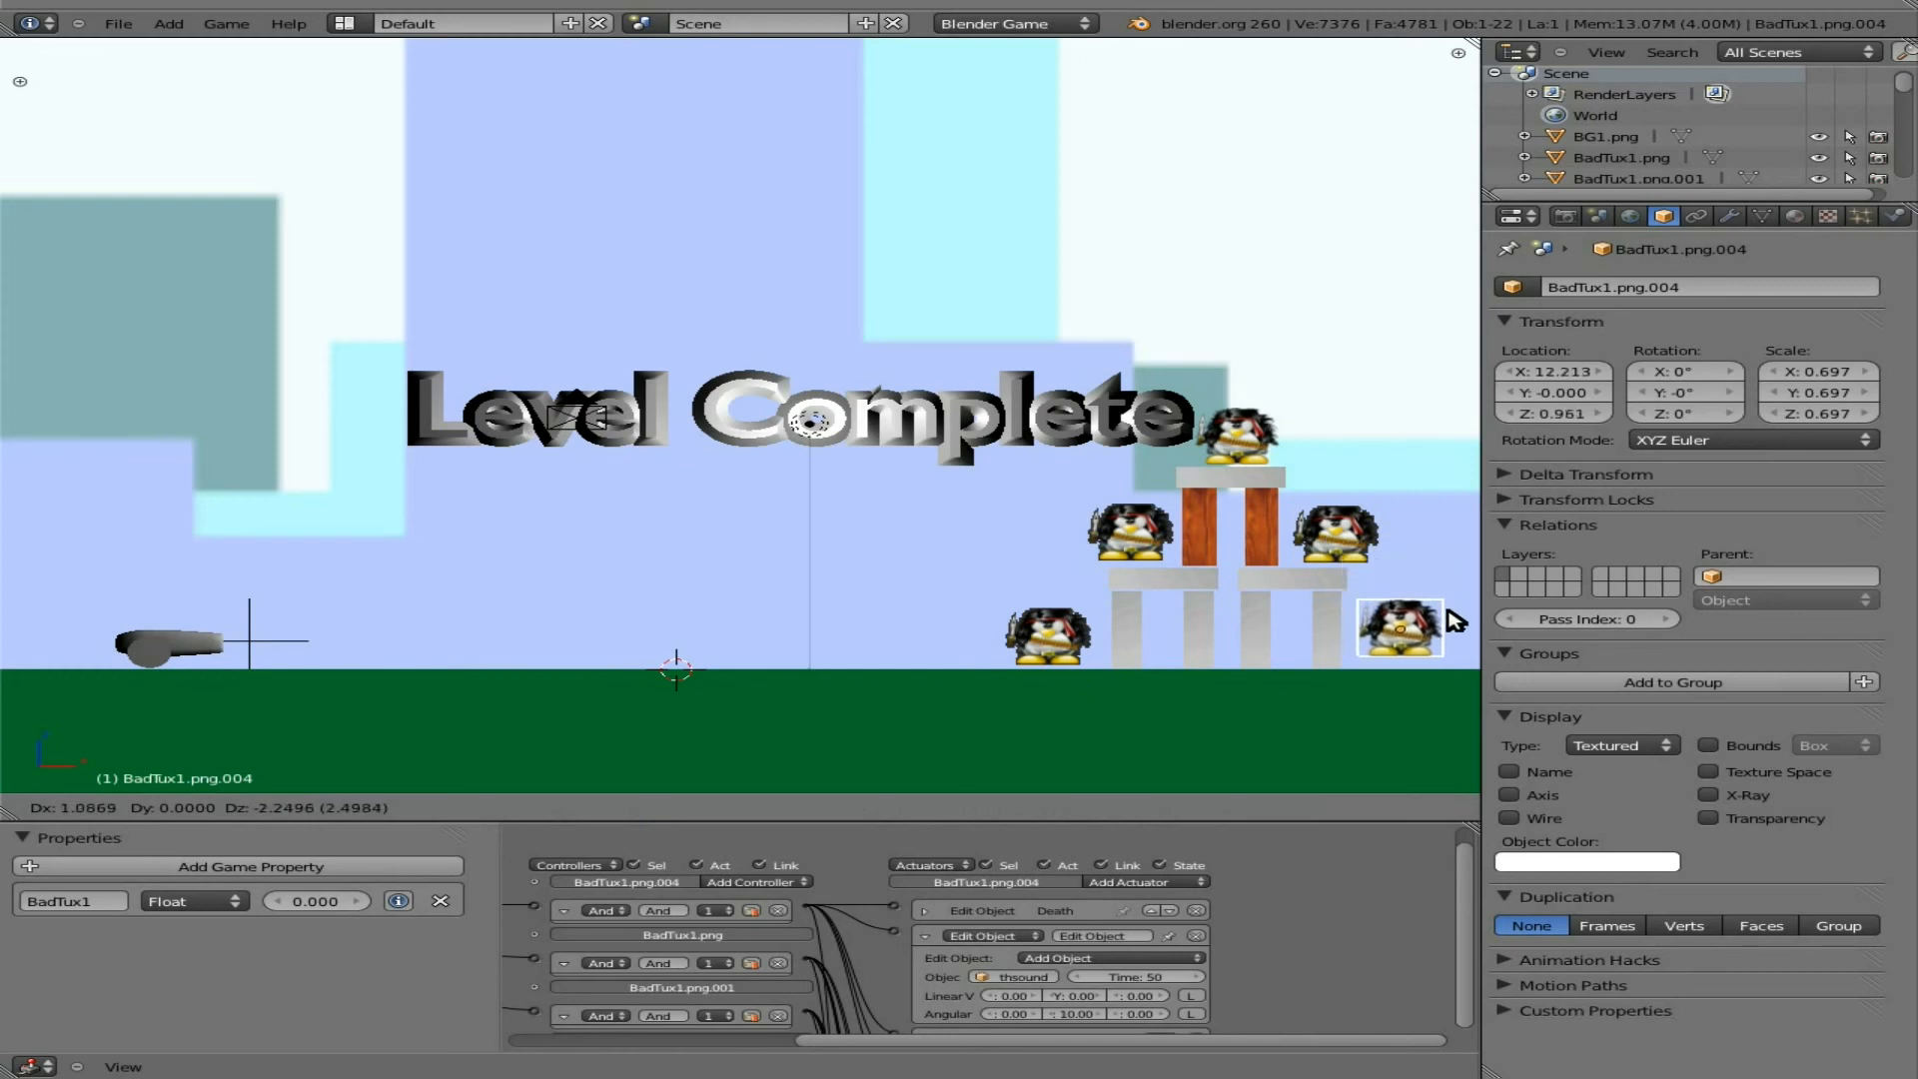
{"action": "left_click", "coordinate": [1456, 620]}
Step: Run the game and fire the cannon at different angles to shoot all the enemy penguins, and end the test
{"action": "key", "text": "p"}
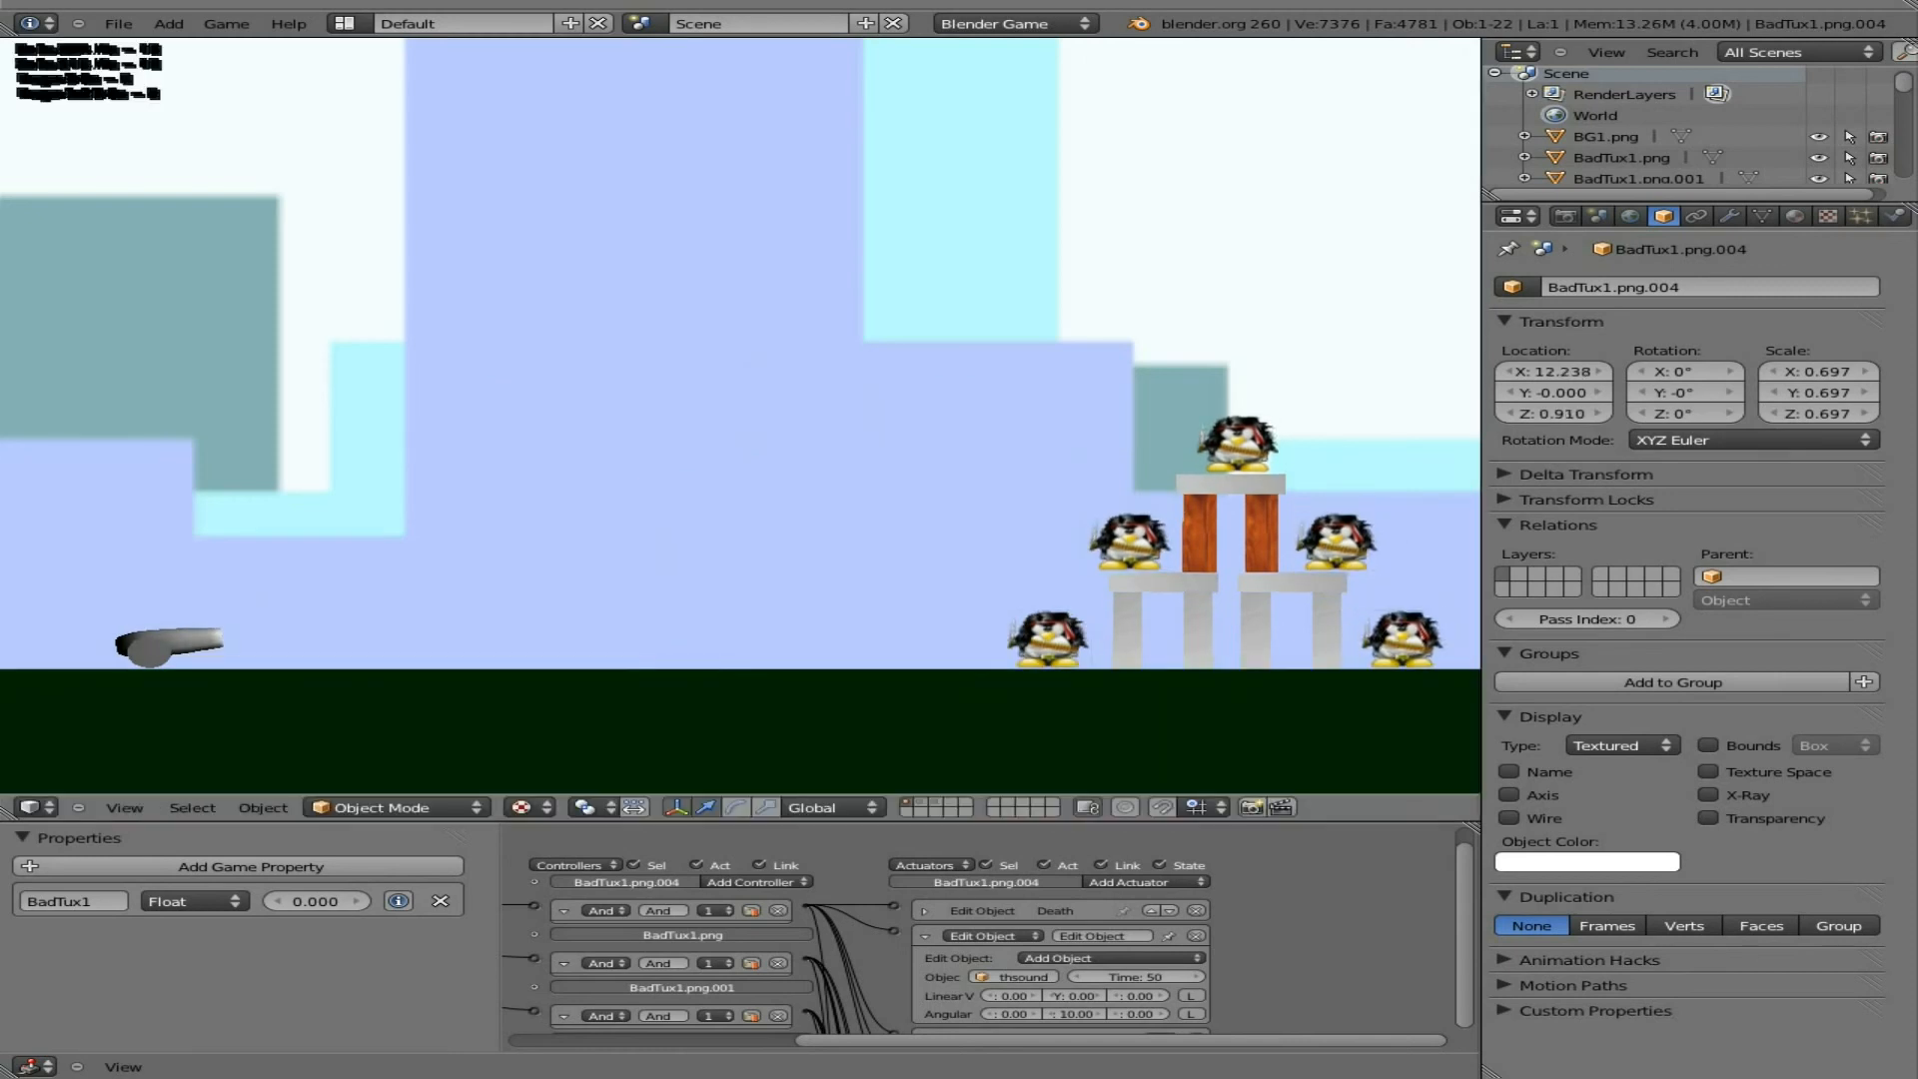
{"action": "key", "text": "Up"}
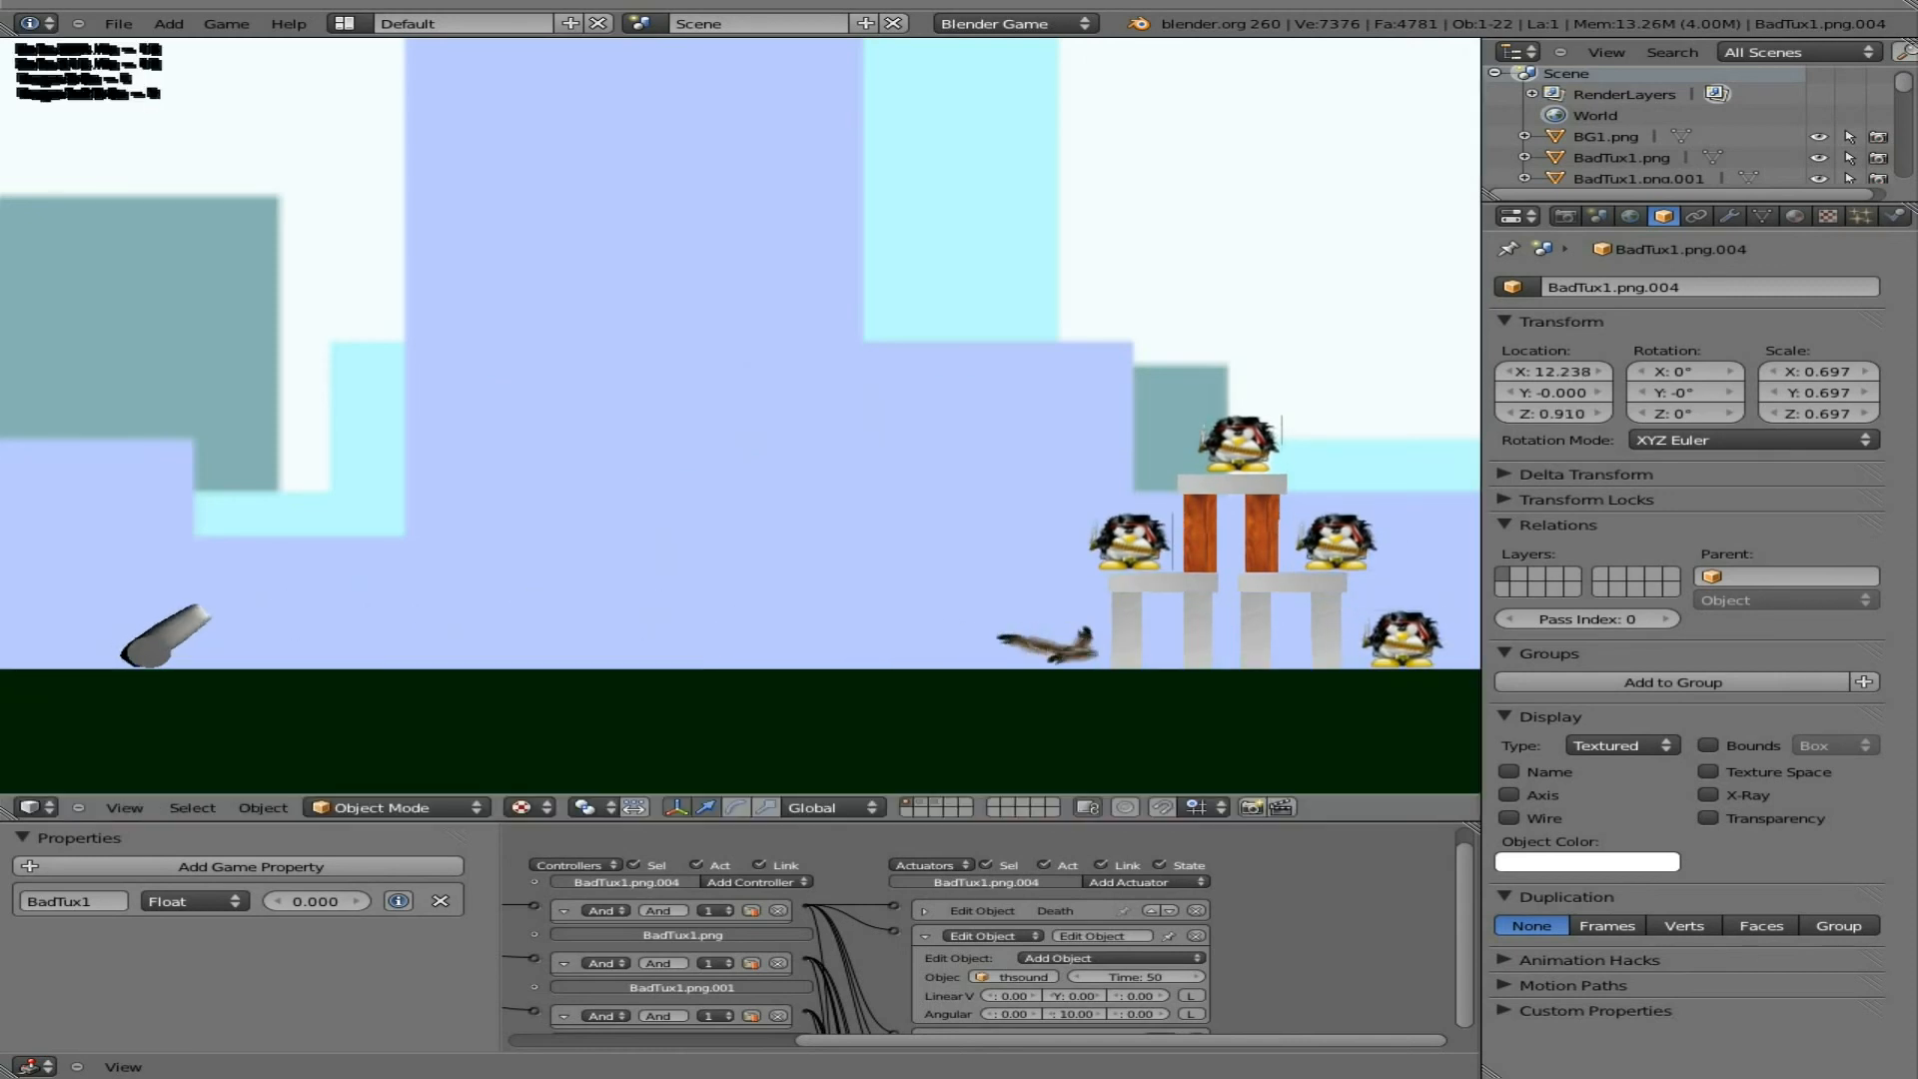
{"action": "key", "text": "space"}
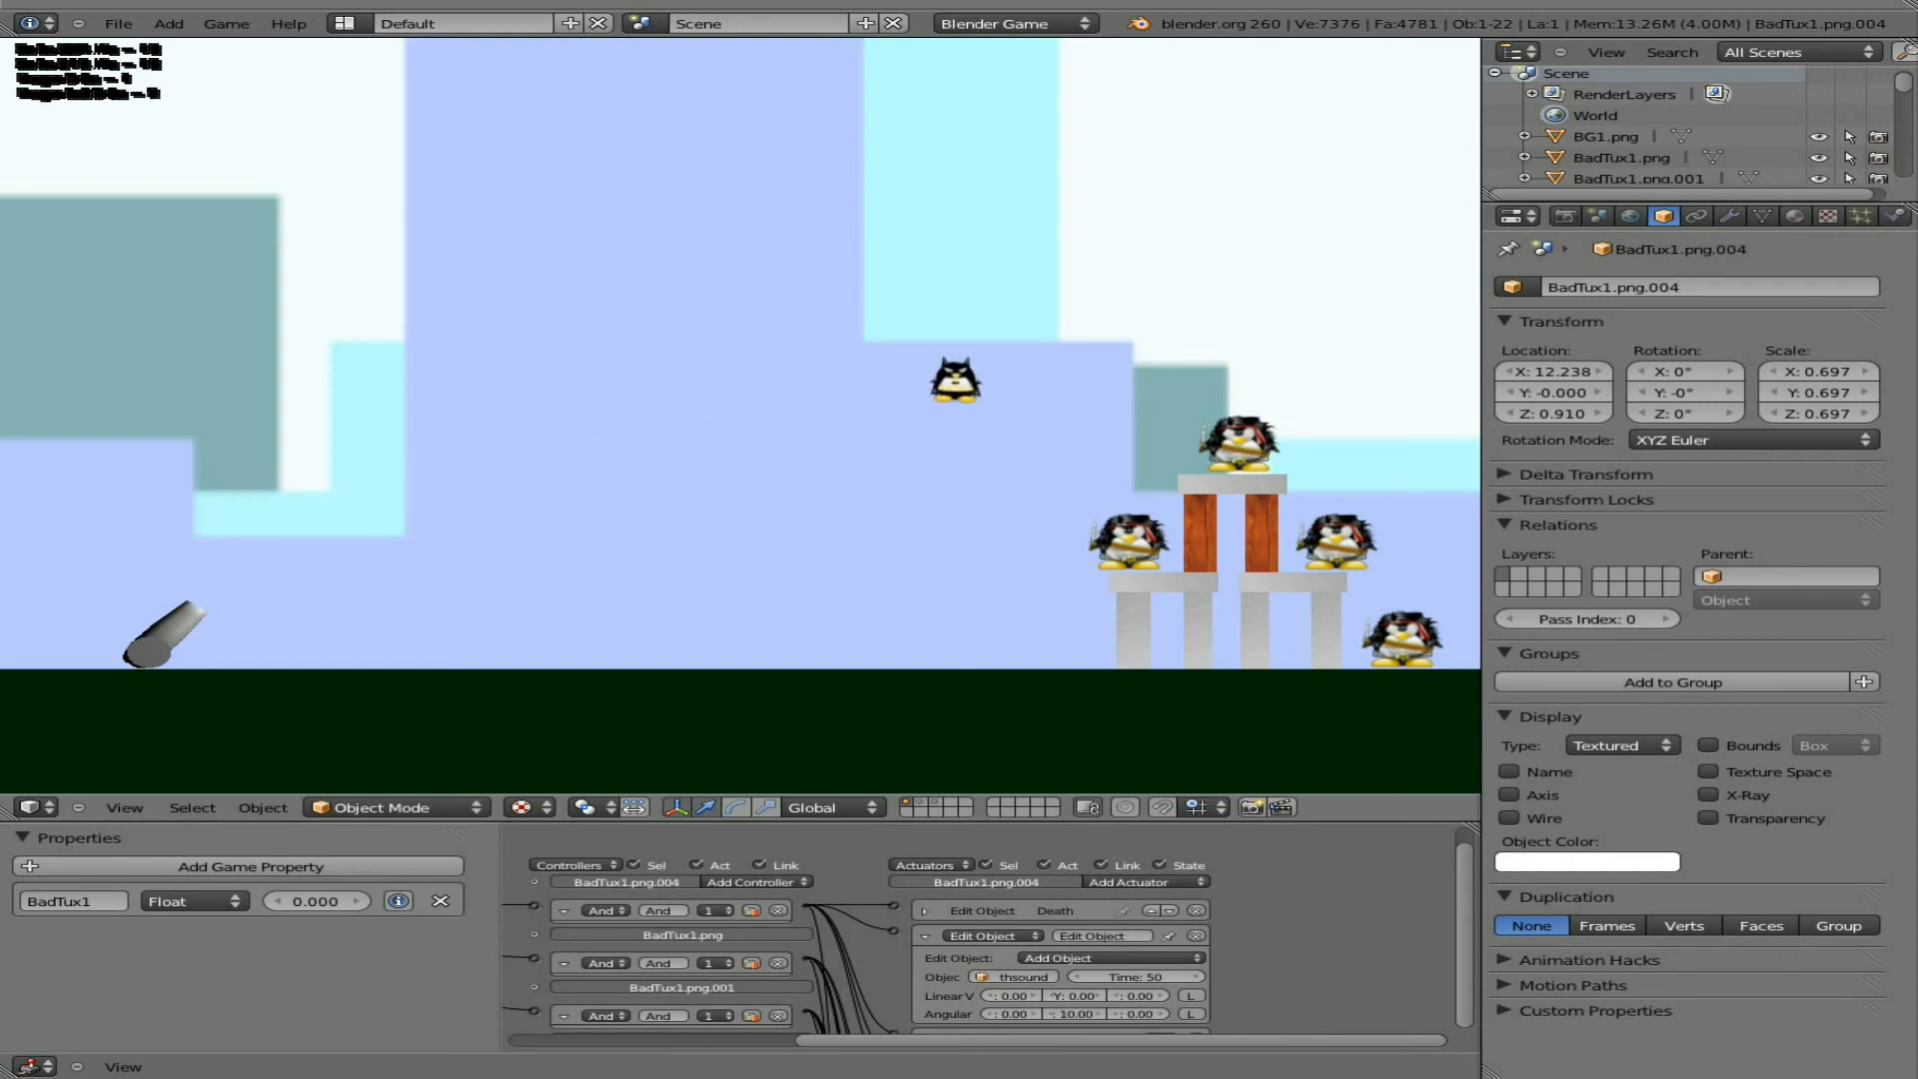
{"action": "key", "text": "Down"}
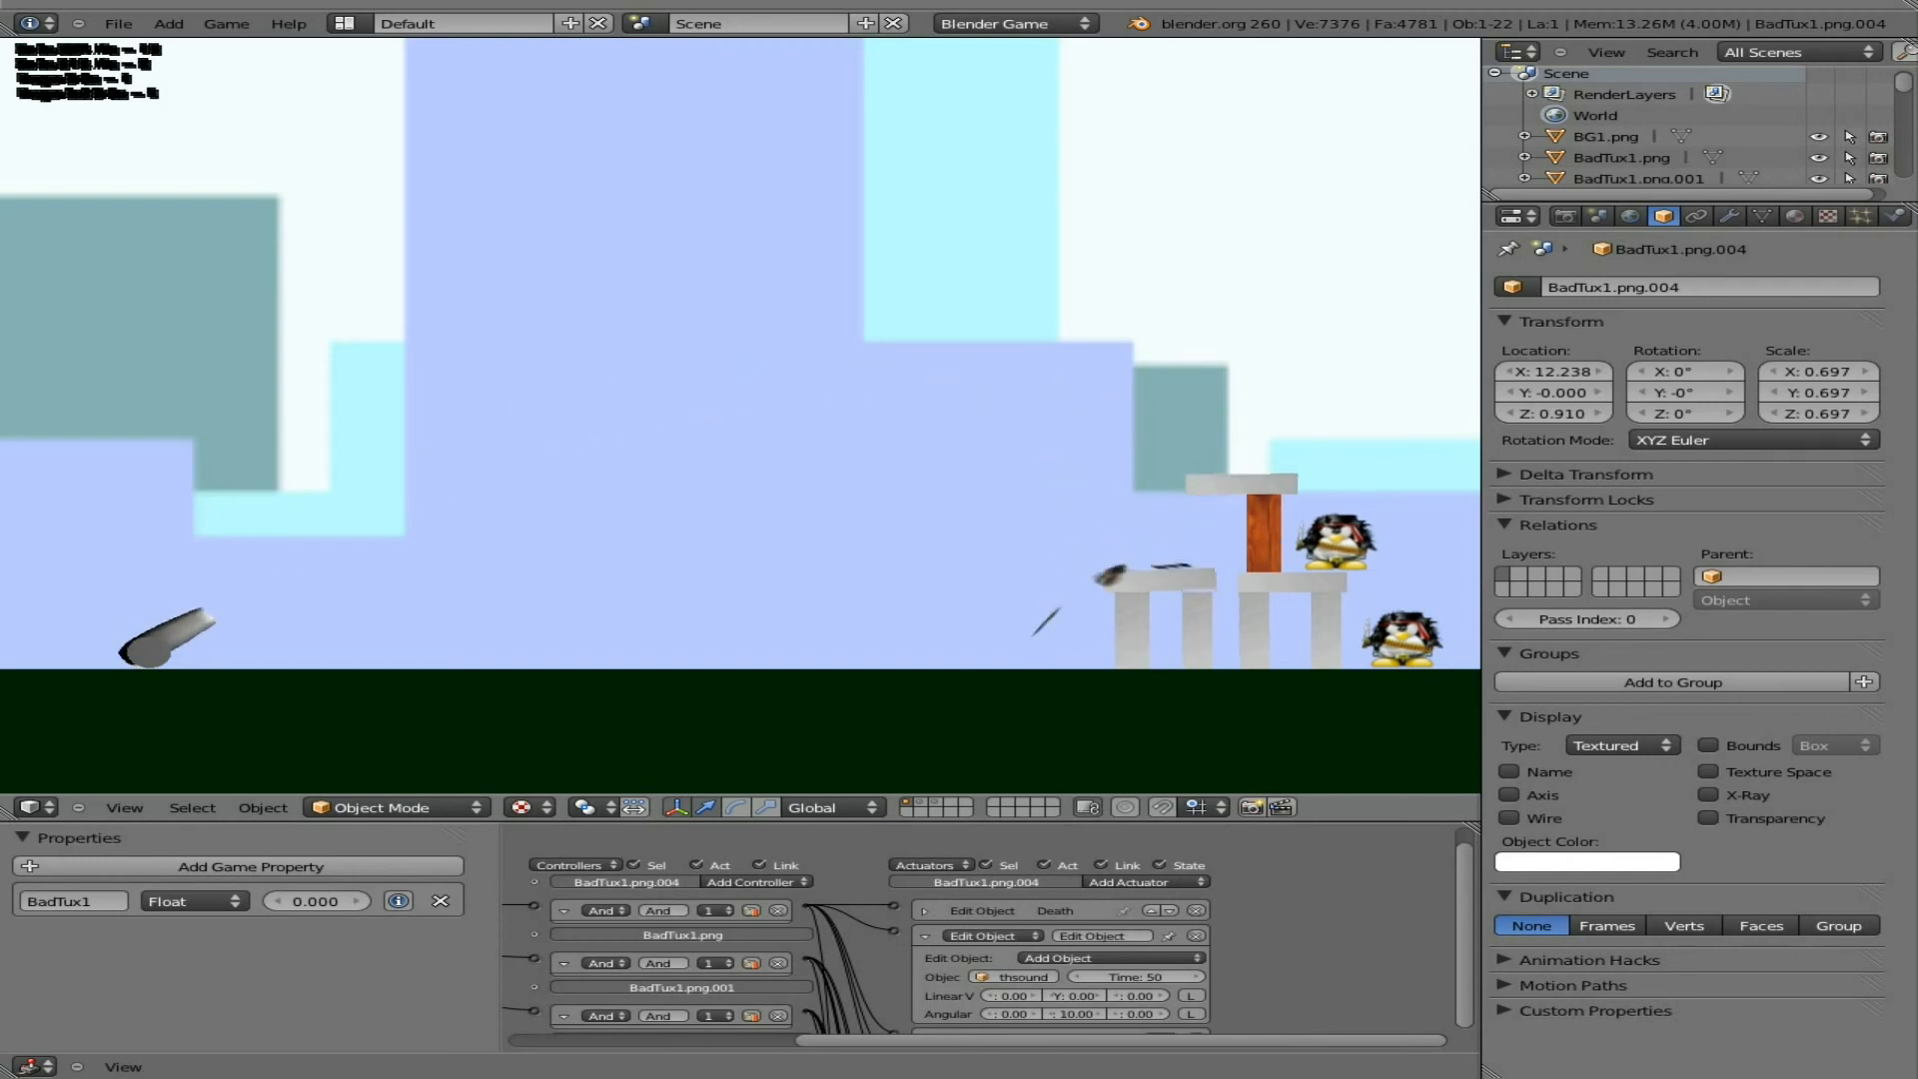
{"action": "key", "text": "Up"}
{"action": "key", "text": "space"}
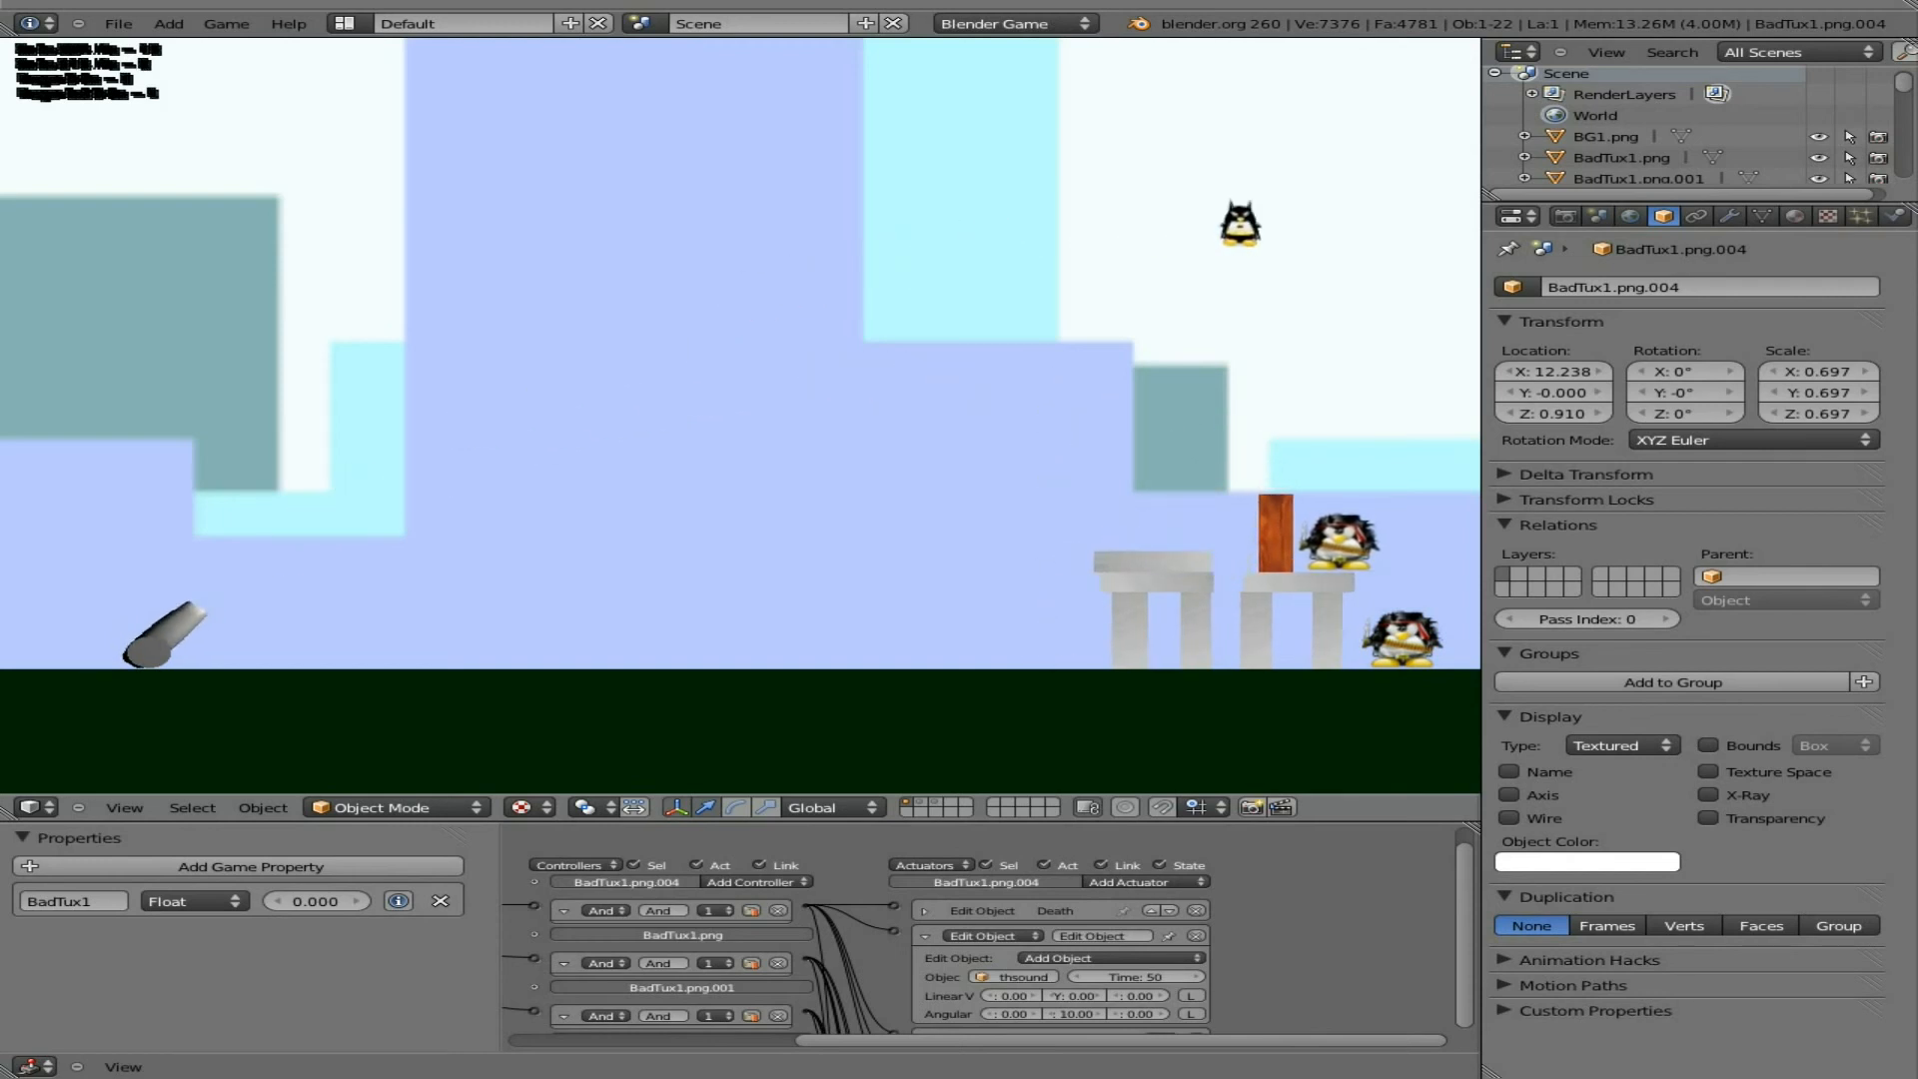
{"action": "key", "text": "Down"}
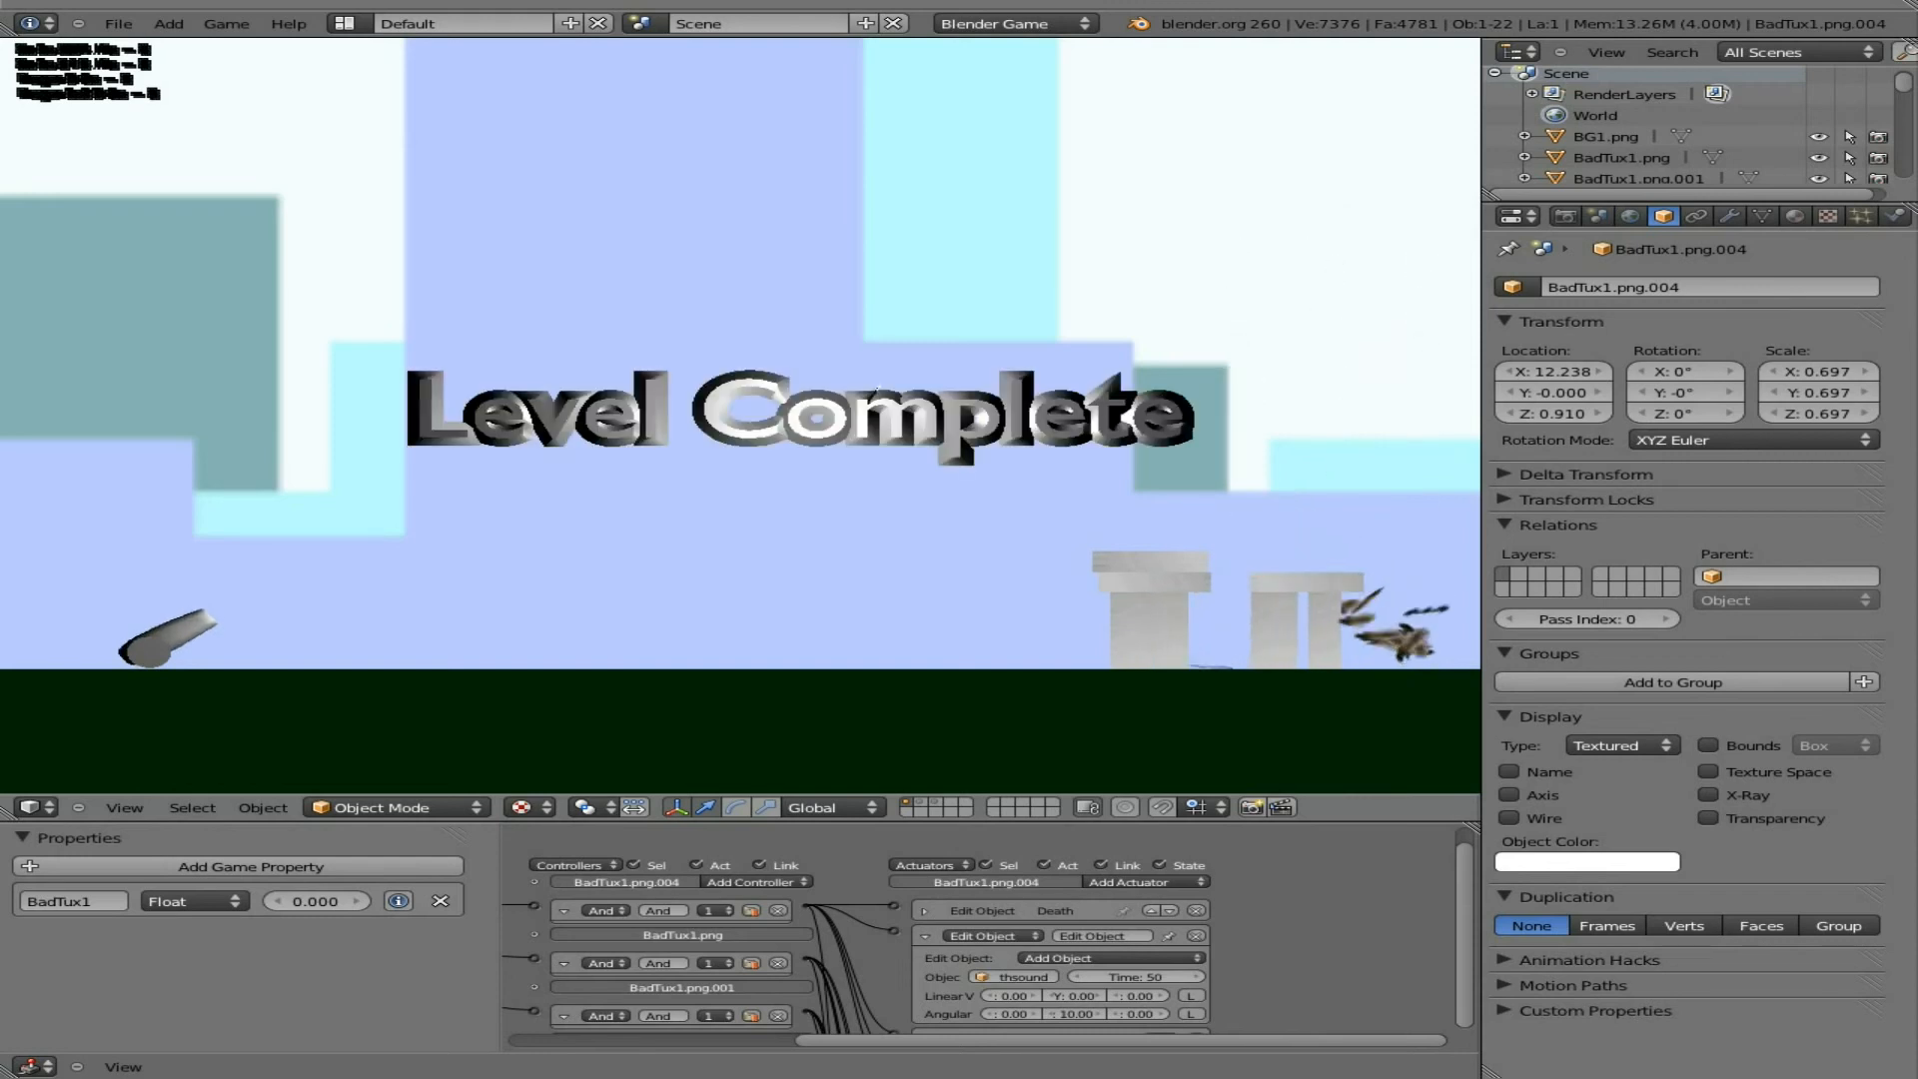
{"action": "key", "text": "Escape"}
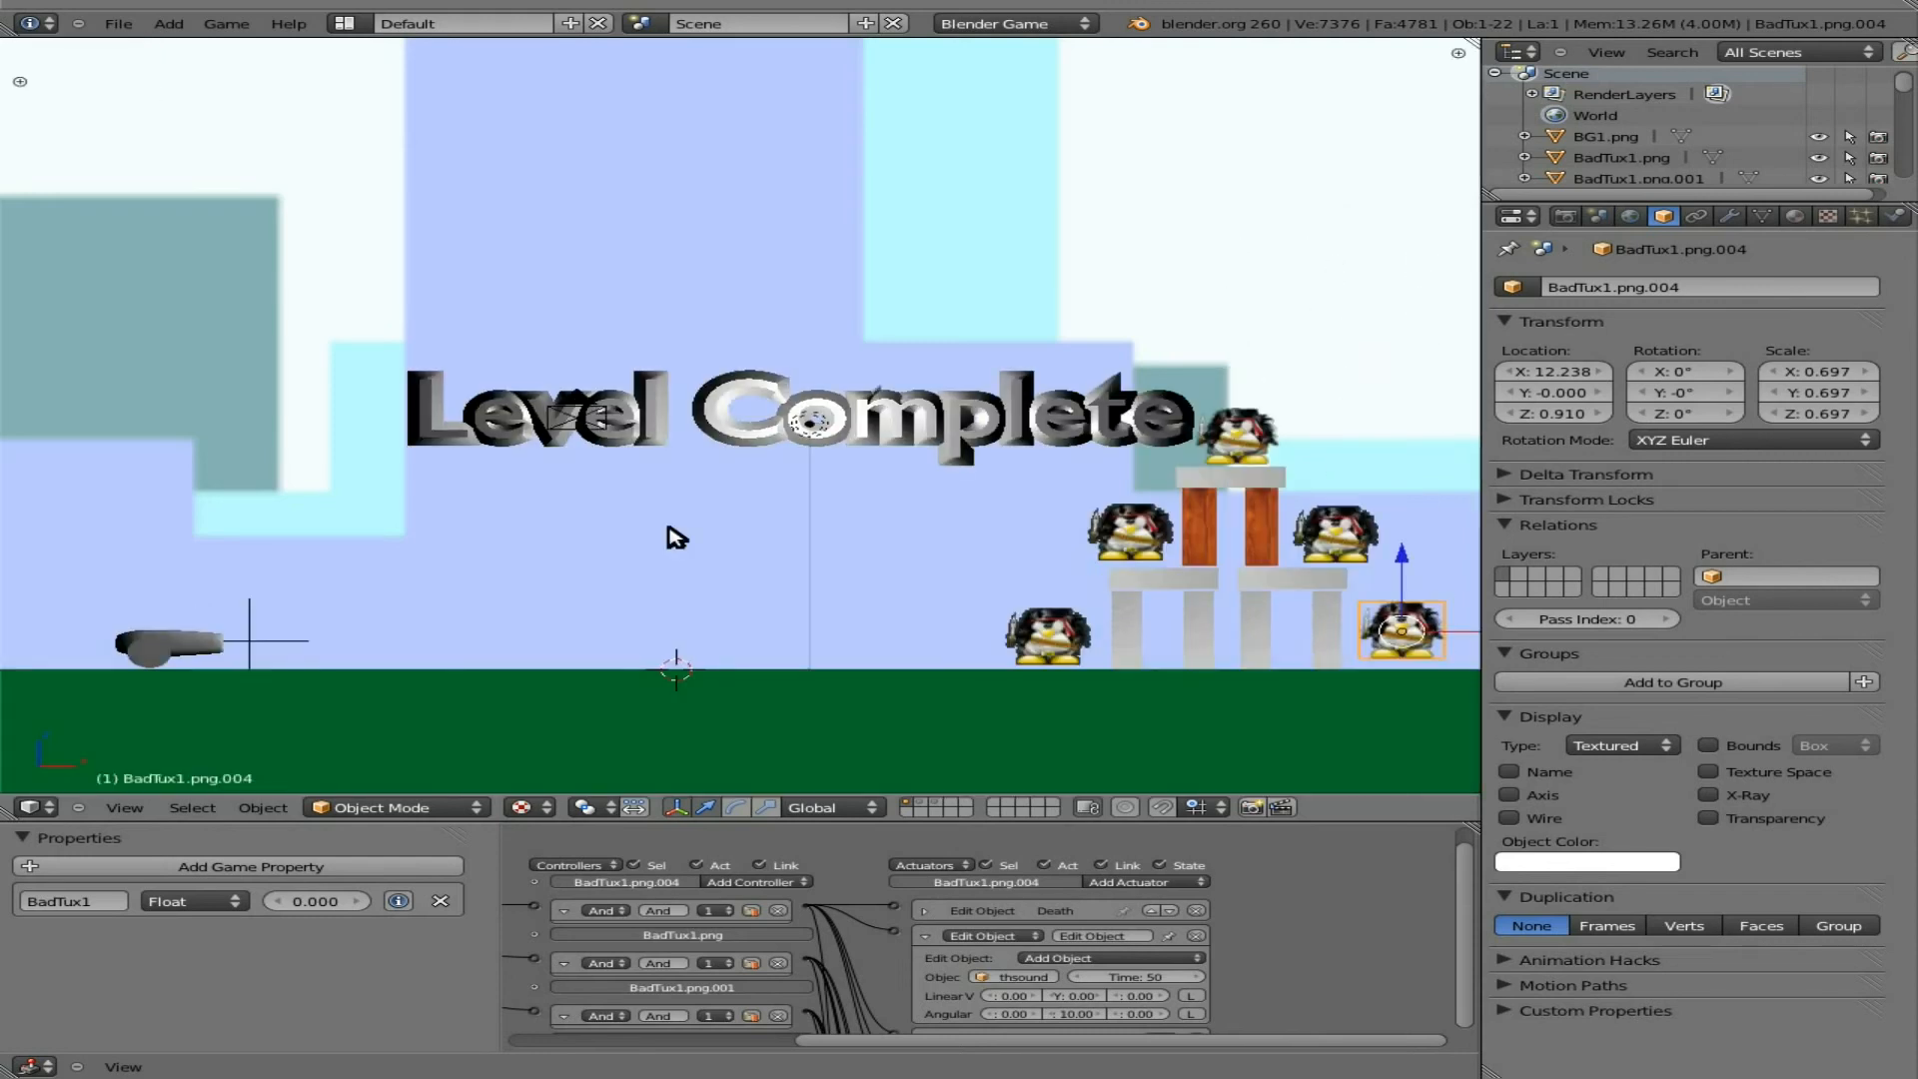